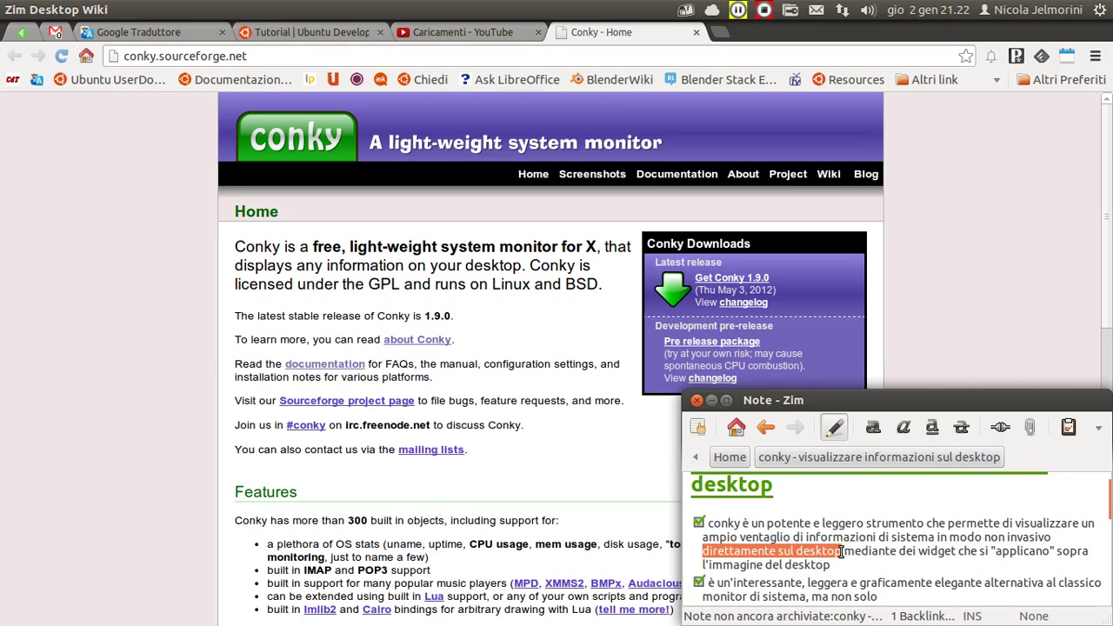
Step: Highlight the passages about desktop widgets in the first point of the Zim note on conky
{"action": "left_click", "coordinate": [855, 552]}
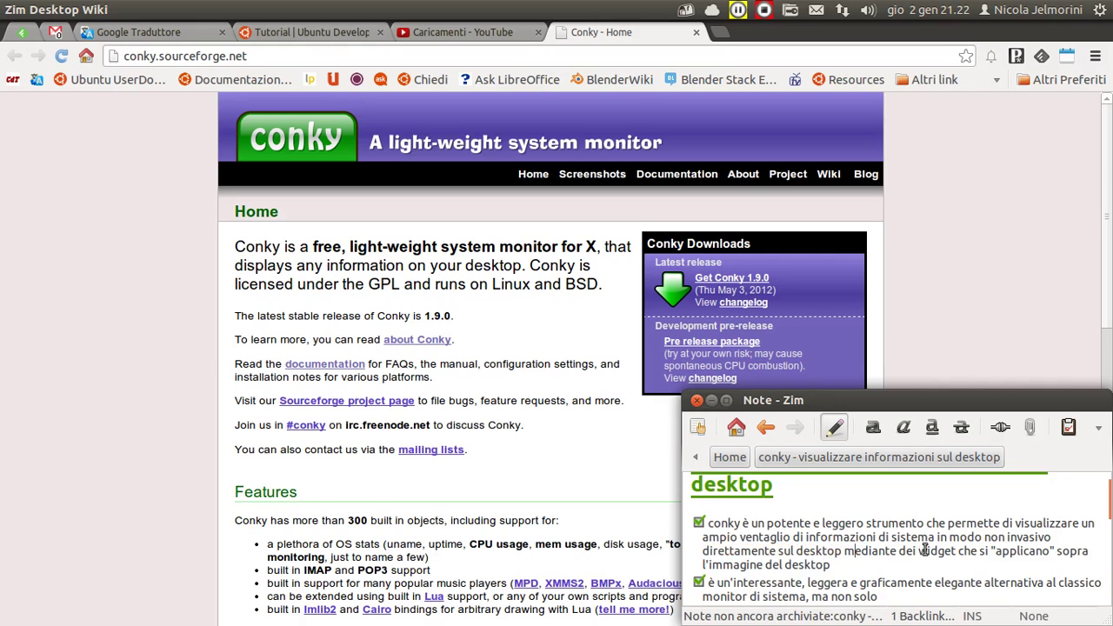
{"action": "left_click_drag", "start_coordinate": [918, 551], "coordinate": [958, 551]}
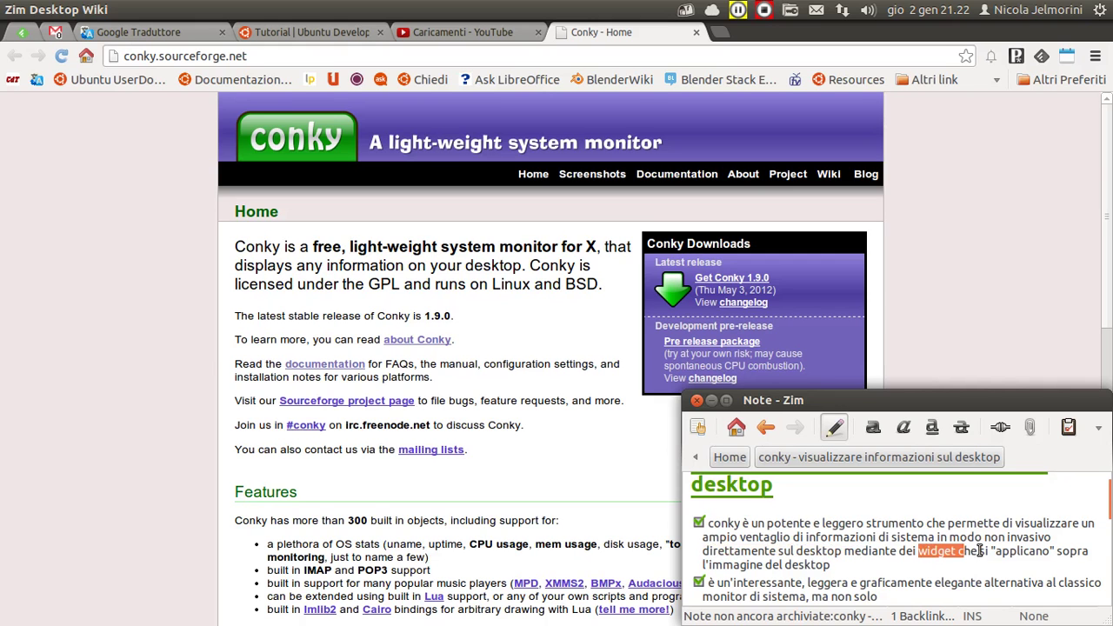
{"action": "left_click_drag", "start_coordinate": [844, 565], "coordinate": [769, 545]}
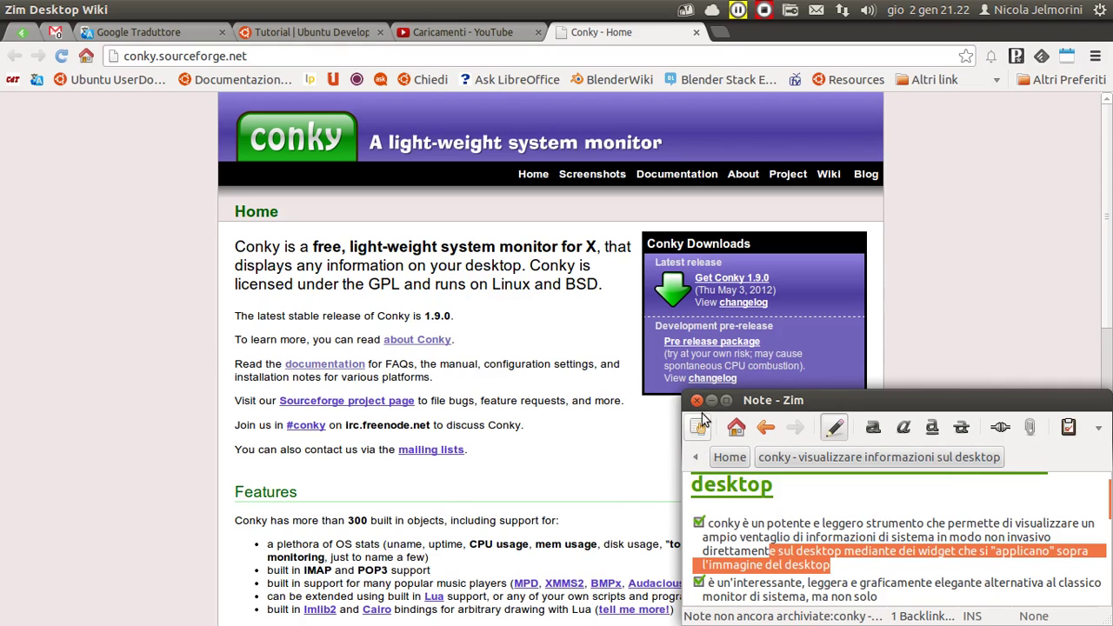
{"action": "left_click", "coordinate": [924, 511]}
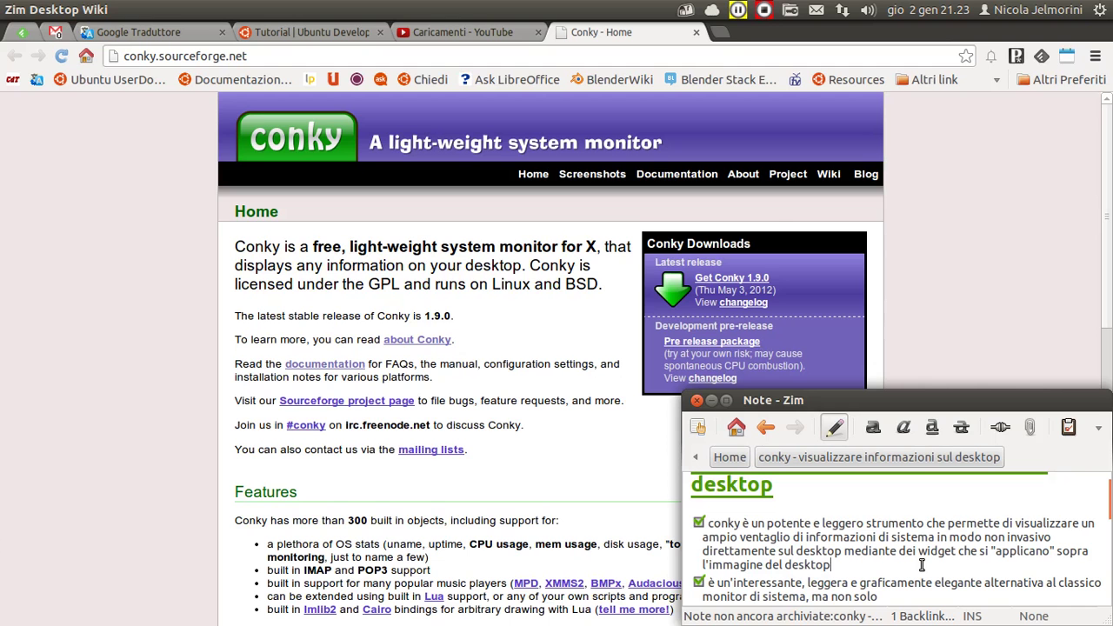
Step: Switch to System Monitor, minimise its window and examine the conky widgets on the bare desktop
{"action": "key", "text": "alt+Tab"}
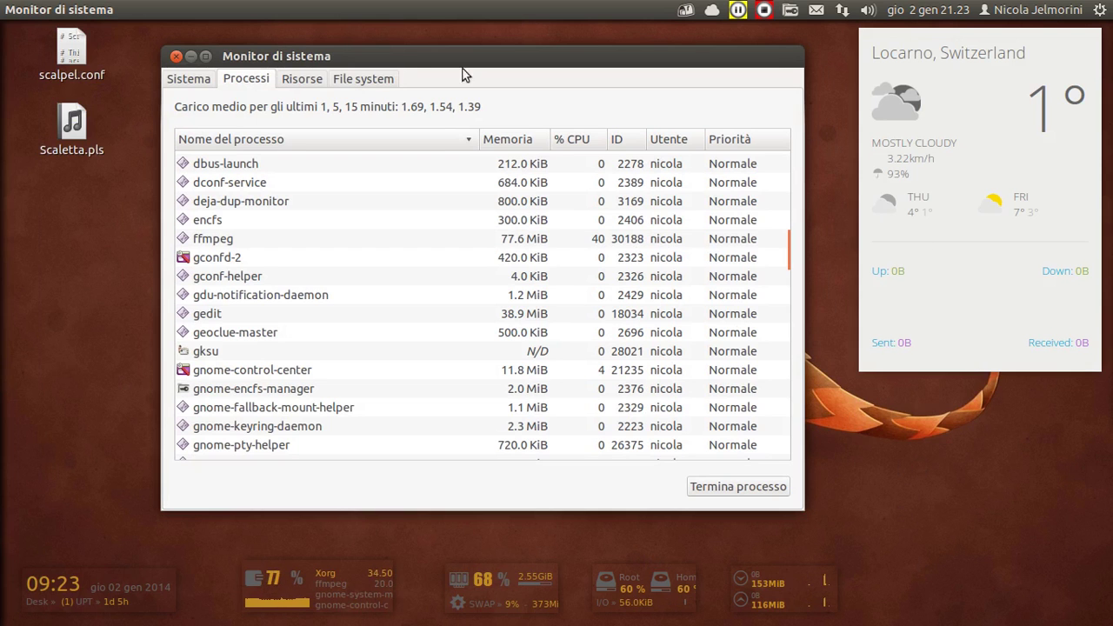
{"action": "left_click", "coordinate": [192, 56]}
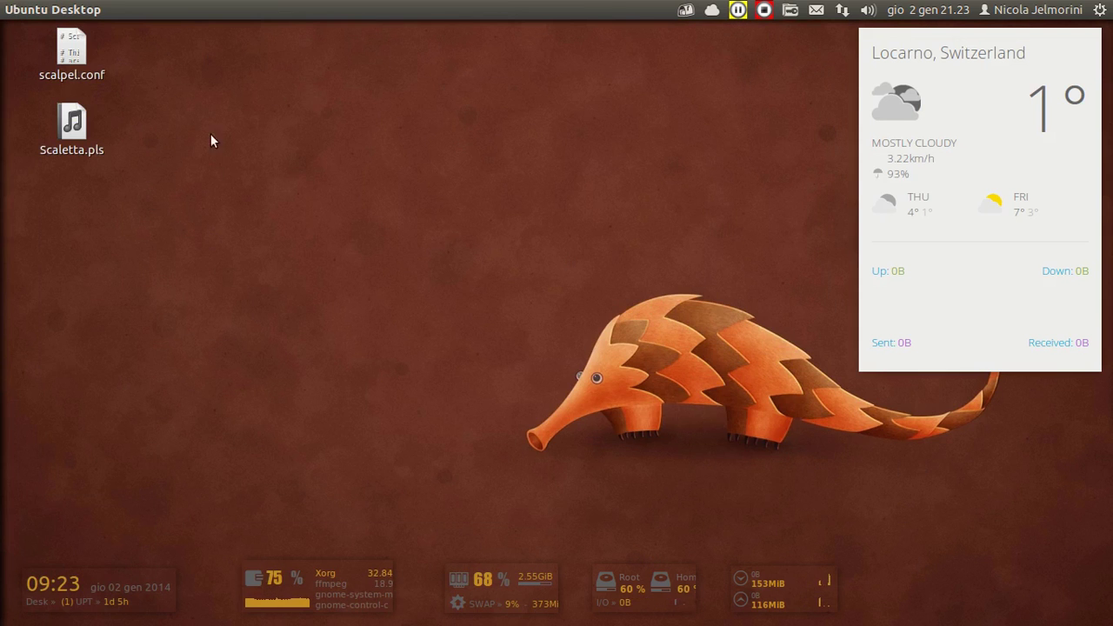
{"action": "left_click_drag", "start_coordinate": [302, 165], "coordinate": [972, 619]}
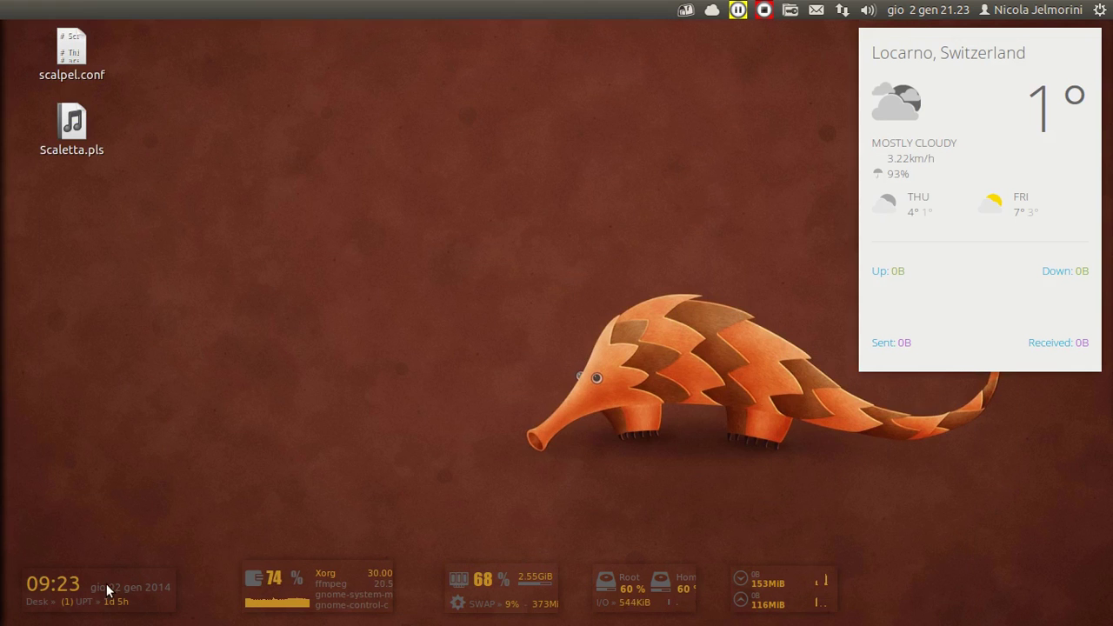
{"action": "left_click_drag", "start_coordinate": [938, 587], "coordinate": [92, 594]}
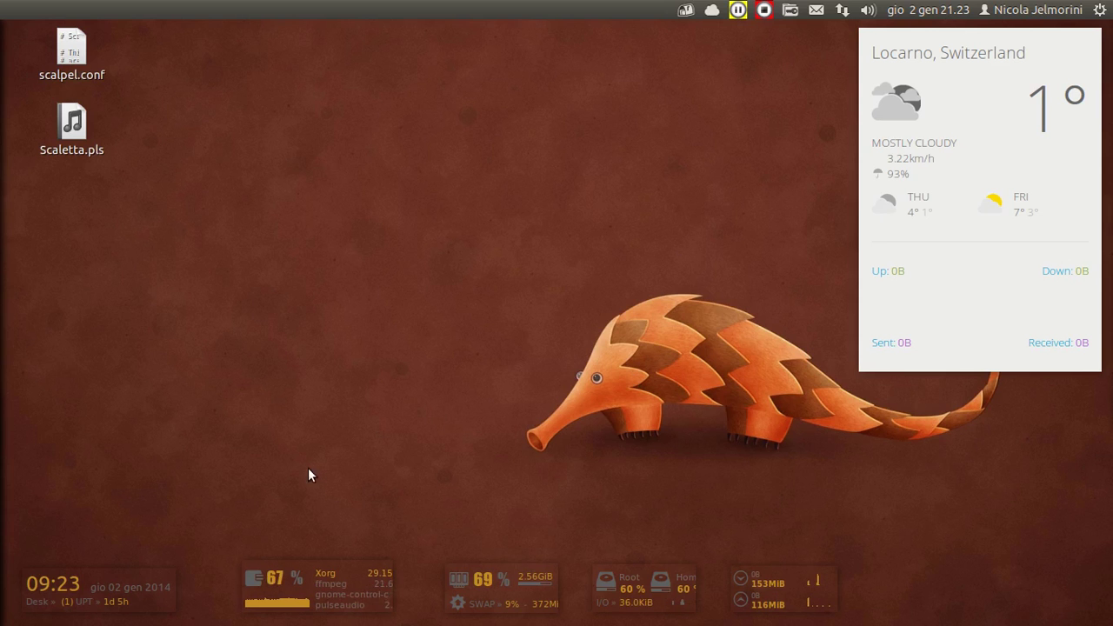
{"action": "left_click_drag", "start_coordinate": [66, 481], "coordinate": [774, 625]}
{"action": "left_click_drag", "start_coordinate": [774, 110], "coordinate": [1055, 277]}
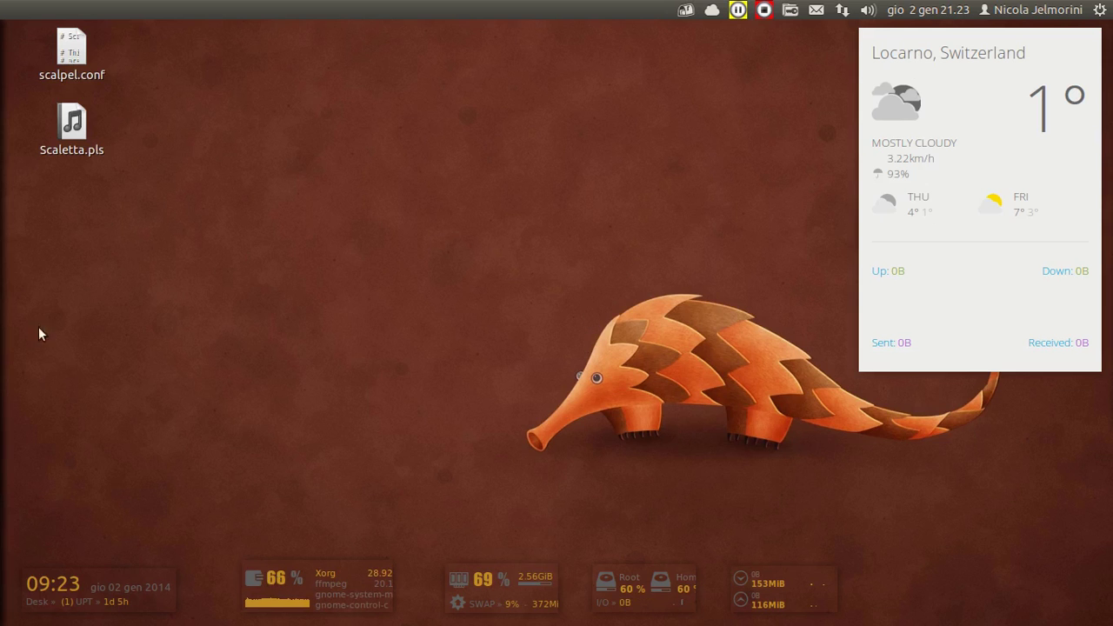
Step: Bring back the System Monitor window, view the overview of all workspaces and return to the System Monitor workspace
{"action": "key", "text": "alt+Tab"}
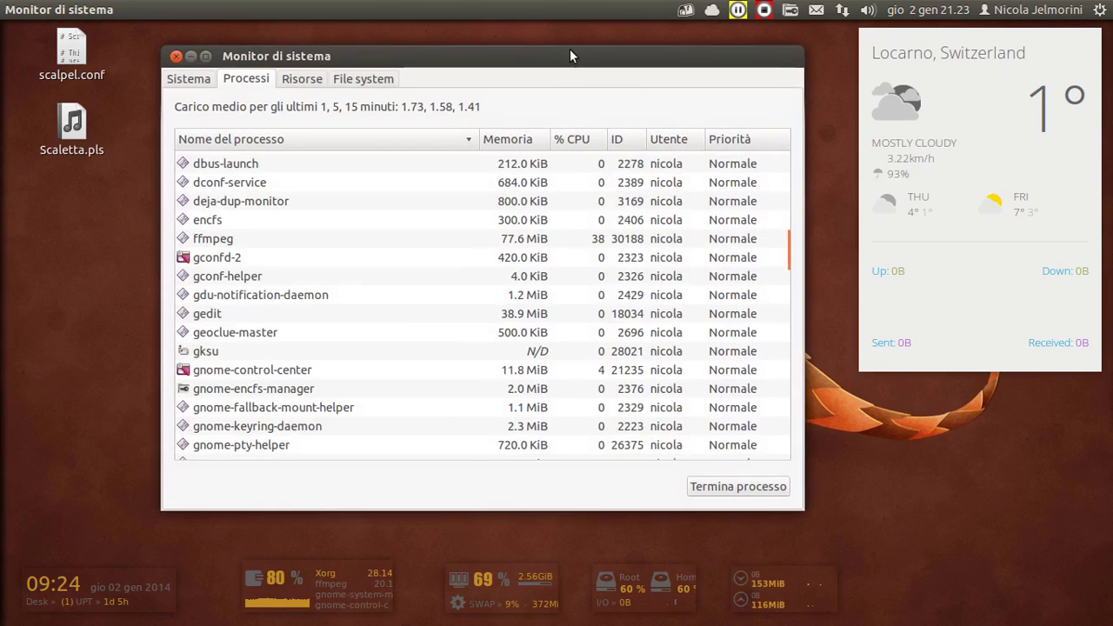
{"action": "mouse_move", "coordinate": [569, 48]}
{"action": "left_mouse_down"}
{"action": "mouse_move", "coordinate": [638, 174]}
{"action": "mouse_move", "coordinate": [628, 165]}
{"action": "mouse_move", "coordinate": [694, 99]}
{"action": "mouse_move", "coordinate": [684, 69]}
{"action": "mouse_move", "coordinate": [761, 77]}
{"action": "mouse_move", "coordinate": [573, 67]}
{"action": "left_mouse_up"}
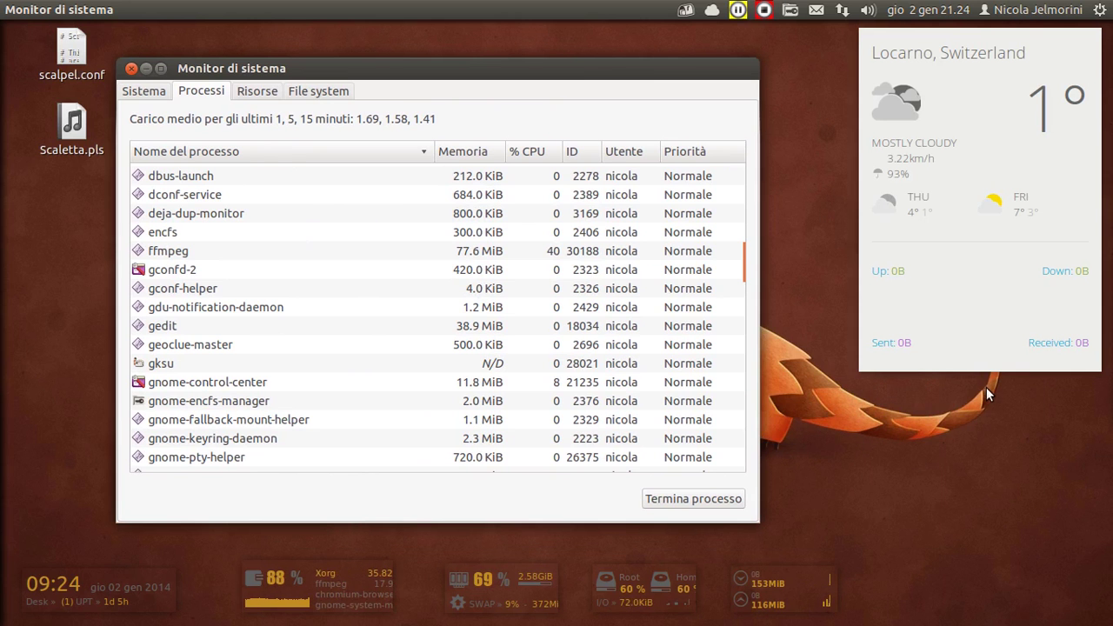
{"action": "type", "text": "s"}
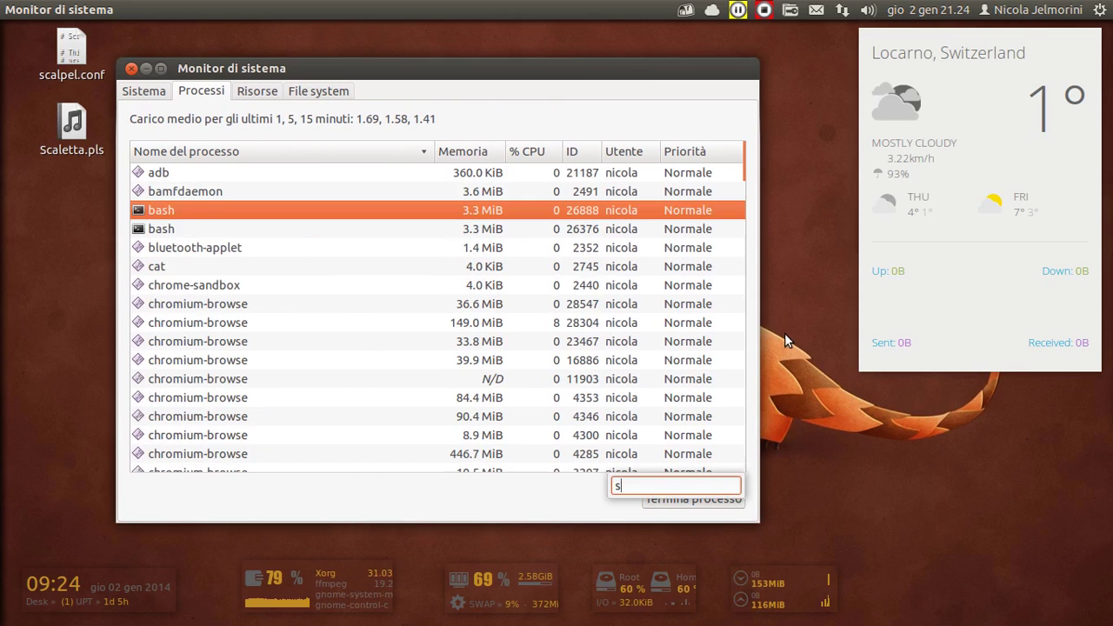
{"action": "key", "text": "super+s"}
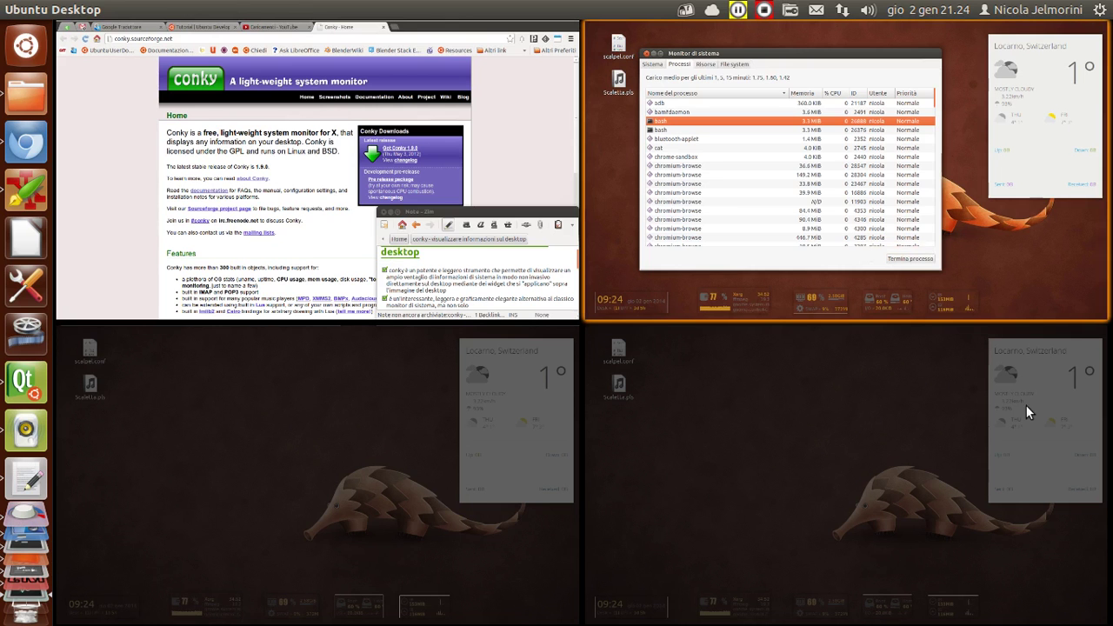
{"action": "left_click", "coordinate": [1033, 165]}
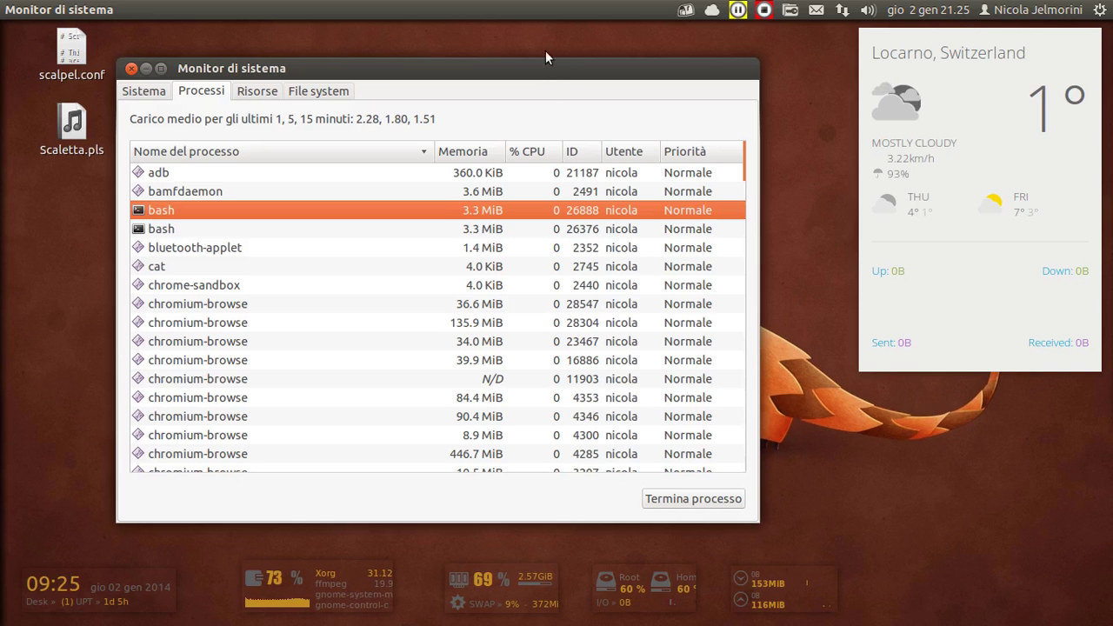
{"action": "left_click_drag", "start_coordinate": [559, 92], "coordinate": [500, 70]}
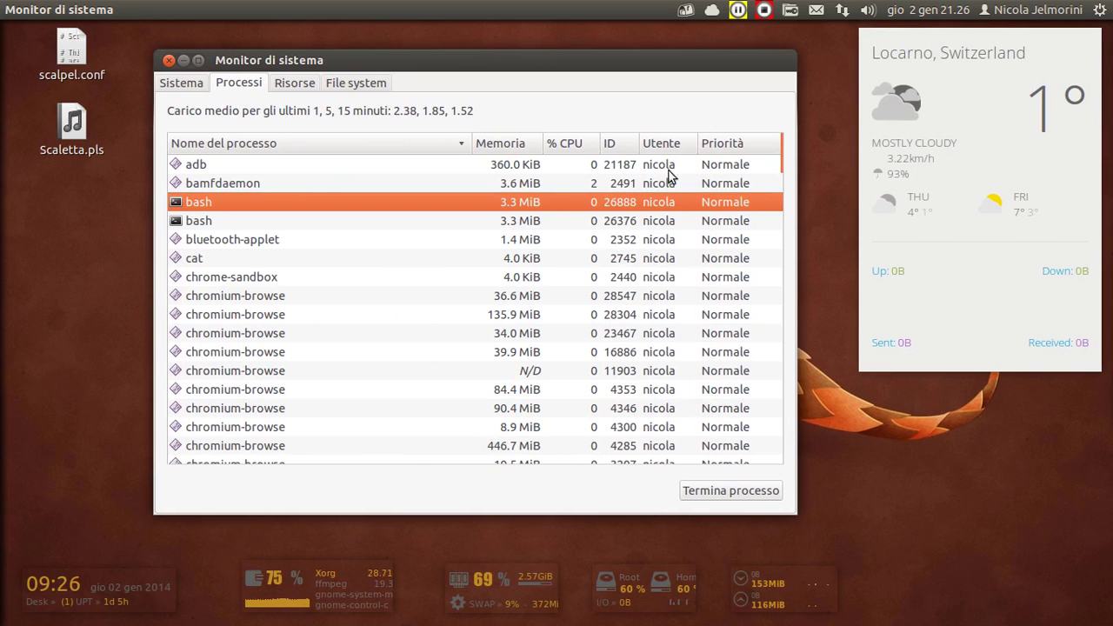
Step: Roll the System Monitor window up to its title bar to view the desktop weather widget, and unroll it again
{"action": "double_click", "coordinate": [676, 61]}
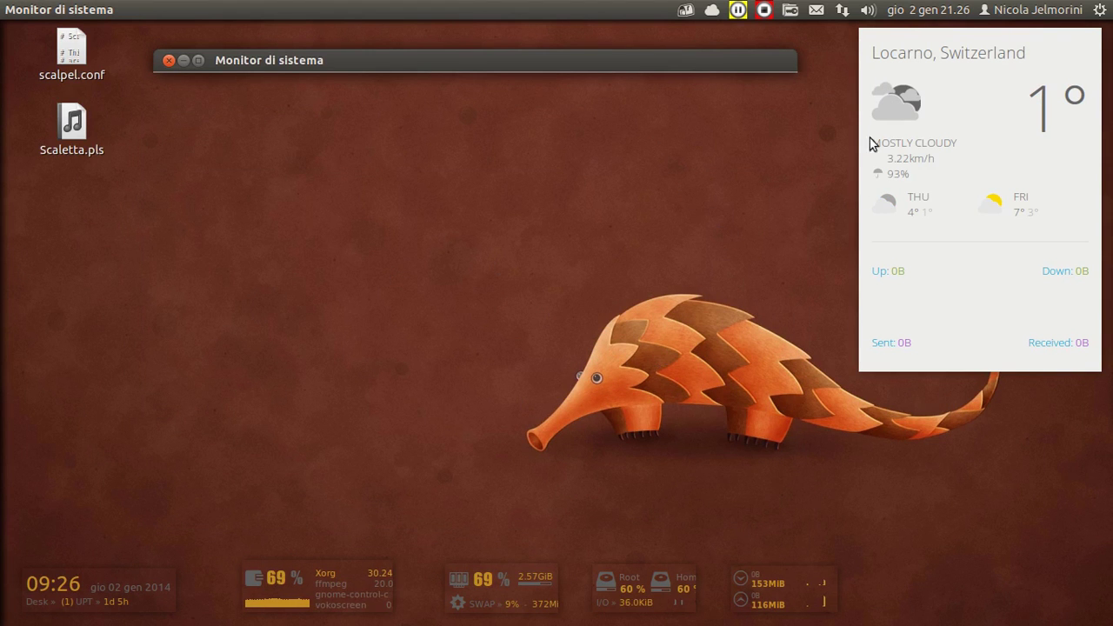
{"action": "left_click", "coordinate": [935, 76]}
{"action": "left_click", "coordinate": [739, 287]}
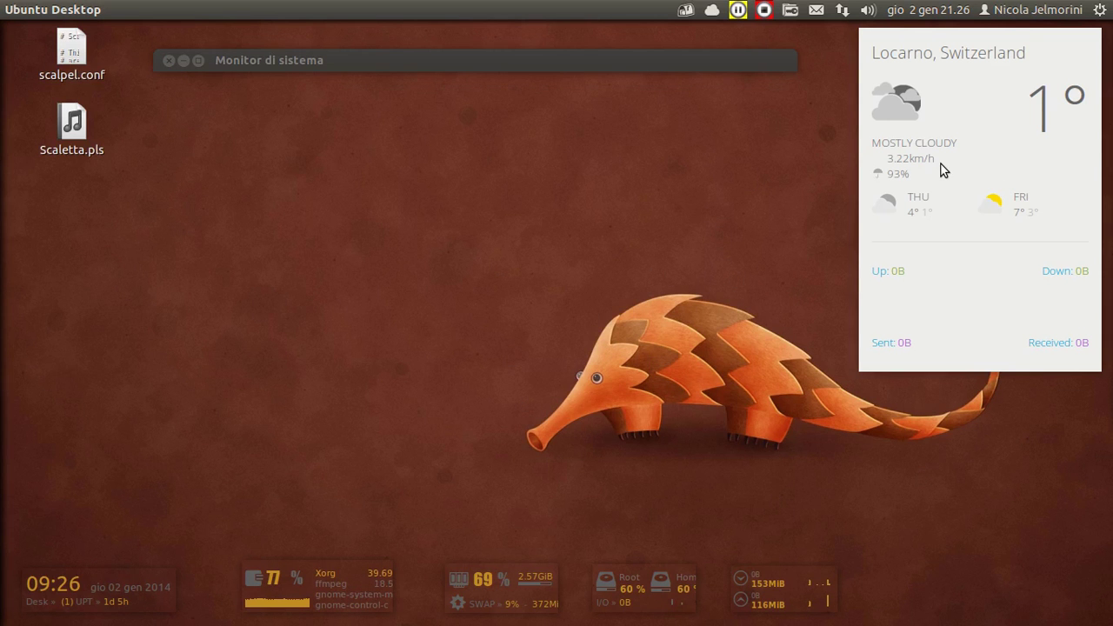
{"action": "double_click", "coordinate": [697, 66]}
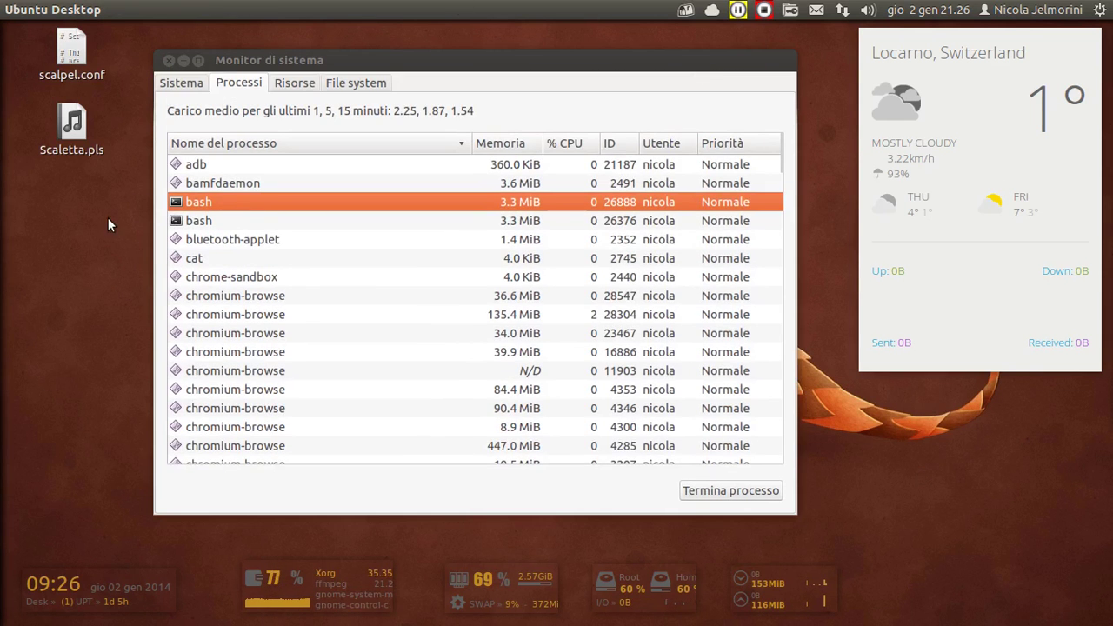
Step: Go to the workspace with the Conky website and look through its features and the Zim note
{"action": "key", "text": "super+s"}
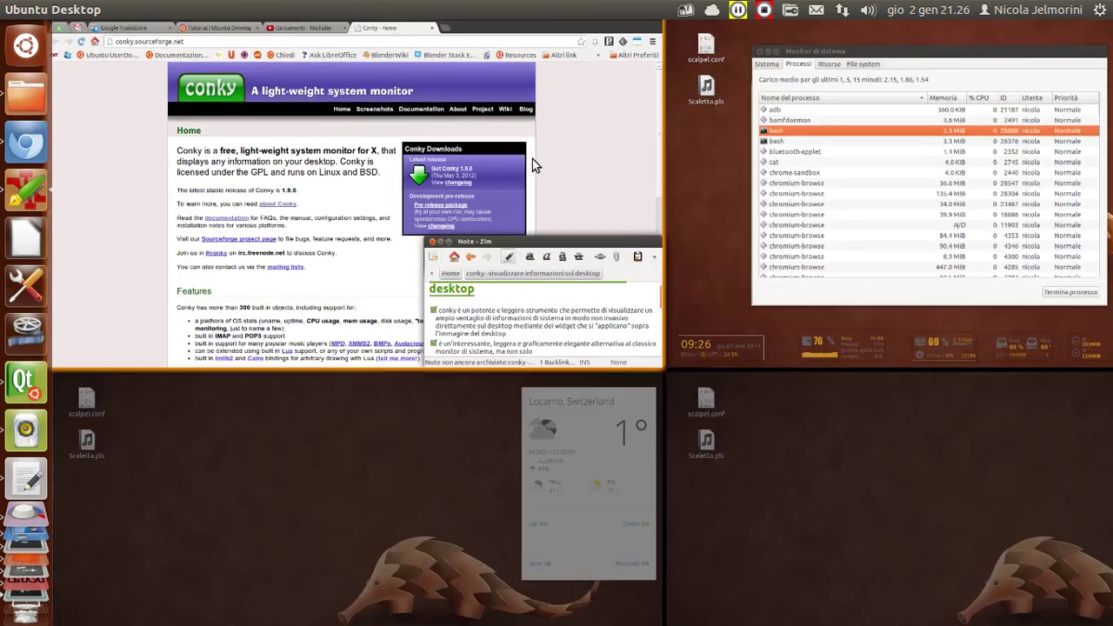
{"action": "left_click", "coordinate": [534, 166]}
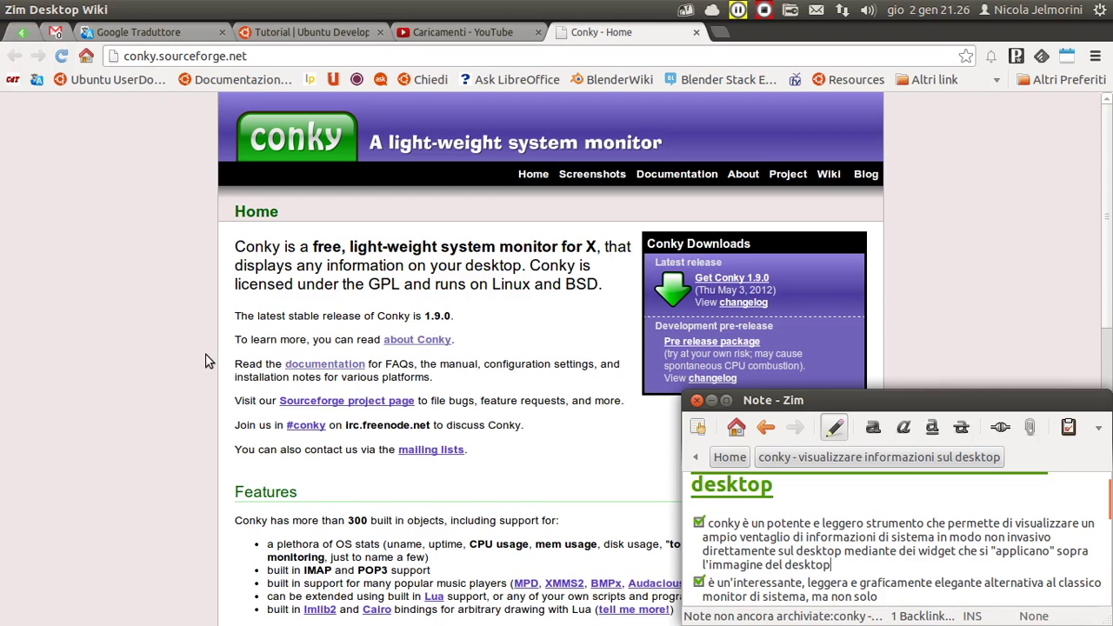
{"action": "scroll", "coordinate": [206, 361], "scroll_direction": "down", "scroll_amount": 4}
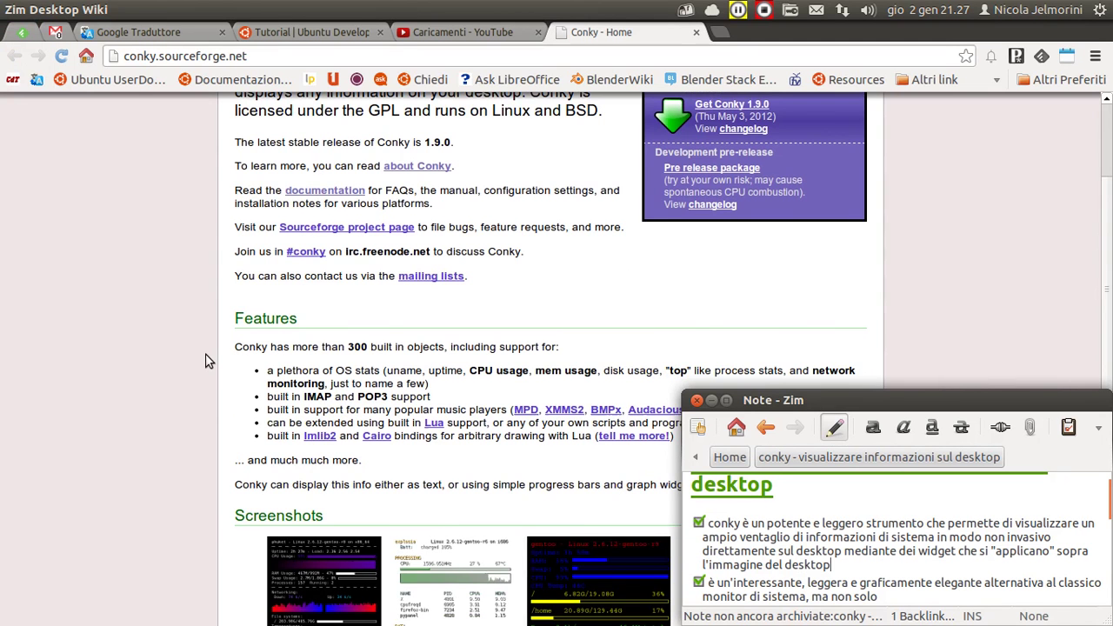
{"action": "scroll", "coordinate": [208, 359], "scroll_direction": "up", "scroll_amount": 4}
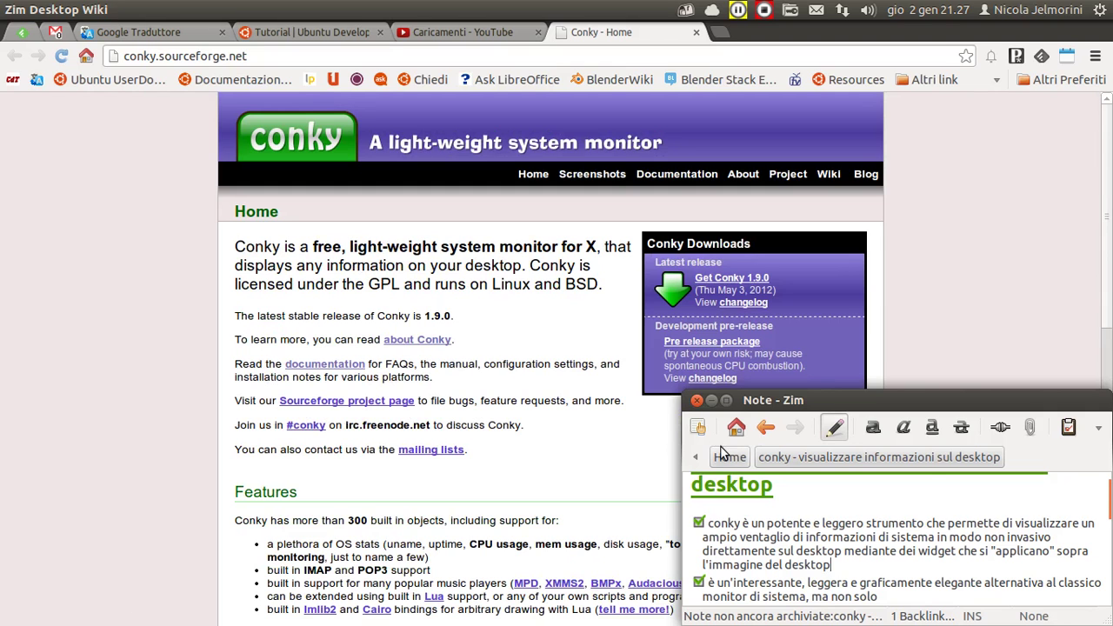
{"action": "scroll", "coordinate": [924, 494], "scroll_direction": "down", "scroll_amount": 1}
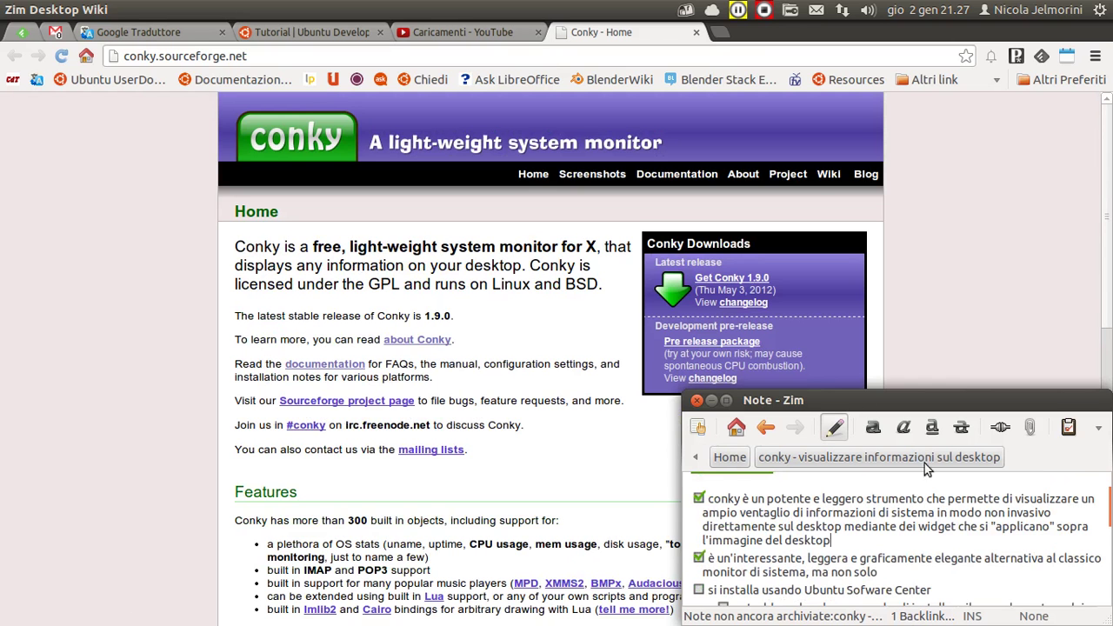
Step: Show the widgets on an empty workspace through the workspace overview, and return to the Conky website workspace
{"action": "key", "text": "super+s"}
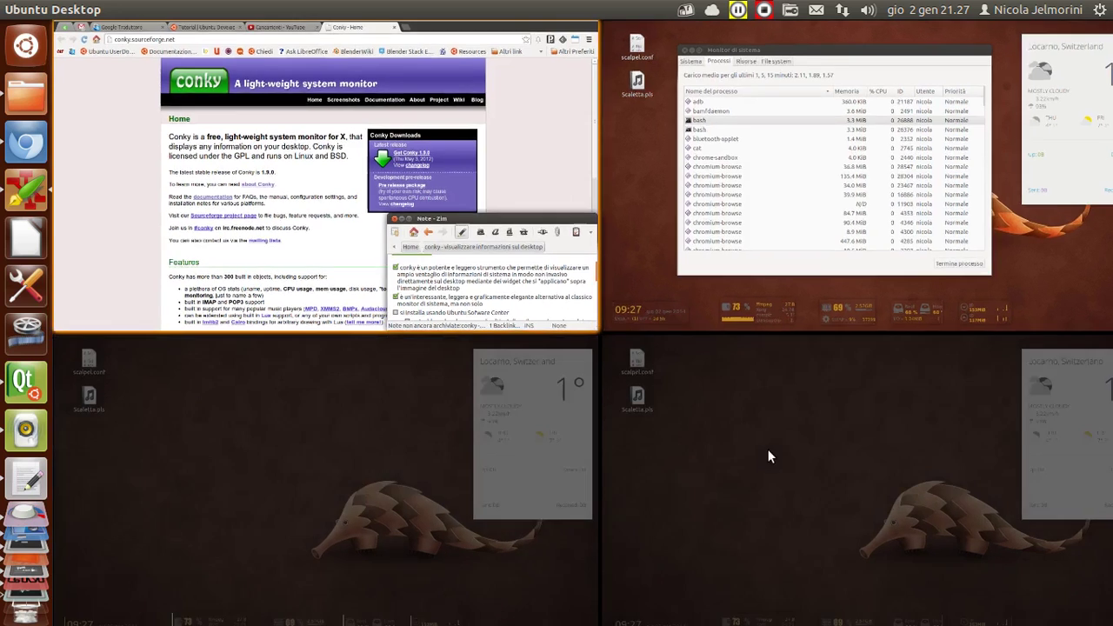
{"action": "left_click", "coordinate": [767, 449]}
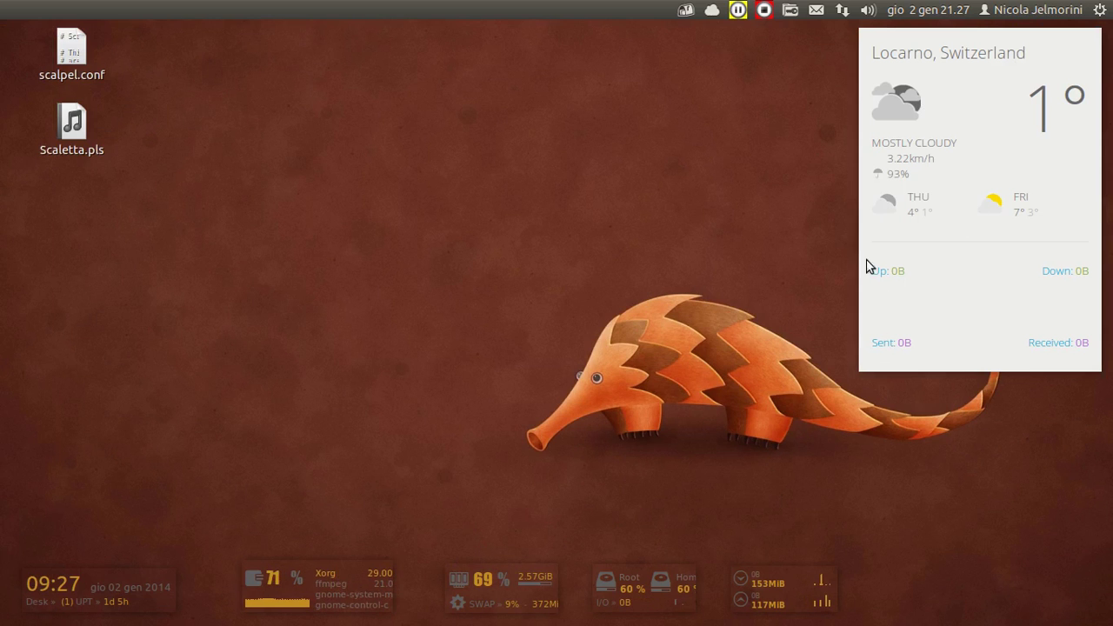
{"action": "left_click", "coordinate": [471, 255]}
{"action": "key", "text": "super+s"}
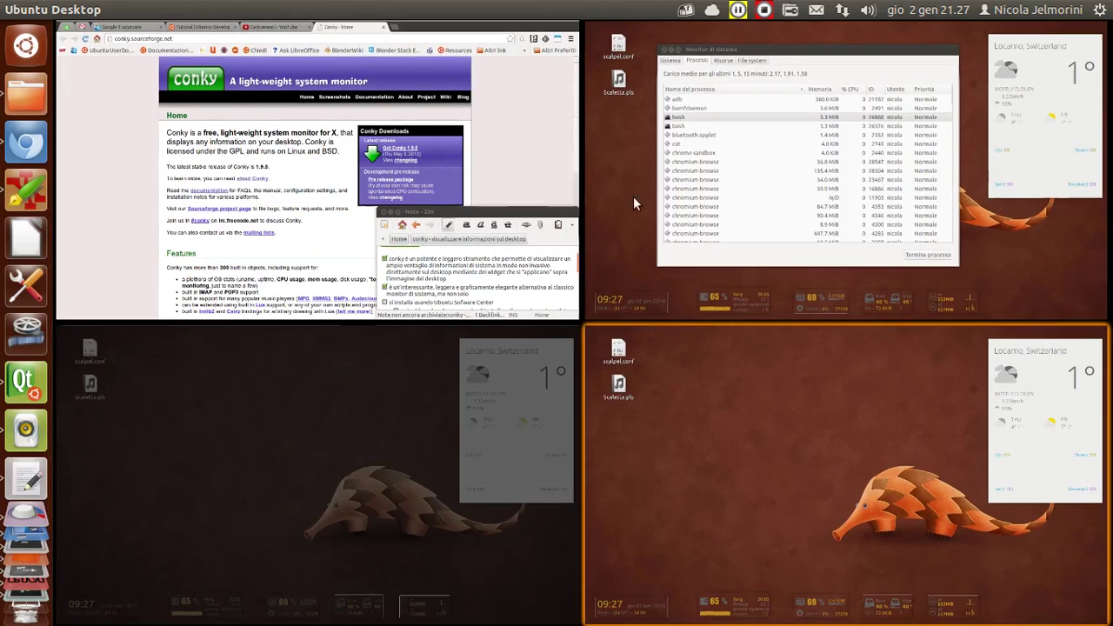
{"action": "left_click", "coordinate": [509, 191]}
Step: Tick the note item "si installa usando Ubuntu Sofware Center" and review the sub-items about Conky Manager and native widgets
{"action": "scroll", "coordinate": [888, 526], "scroll_direction": "down", "scroll_amount": 2}
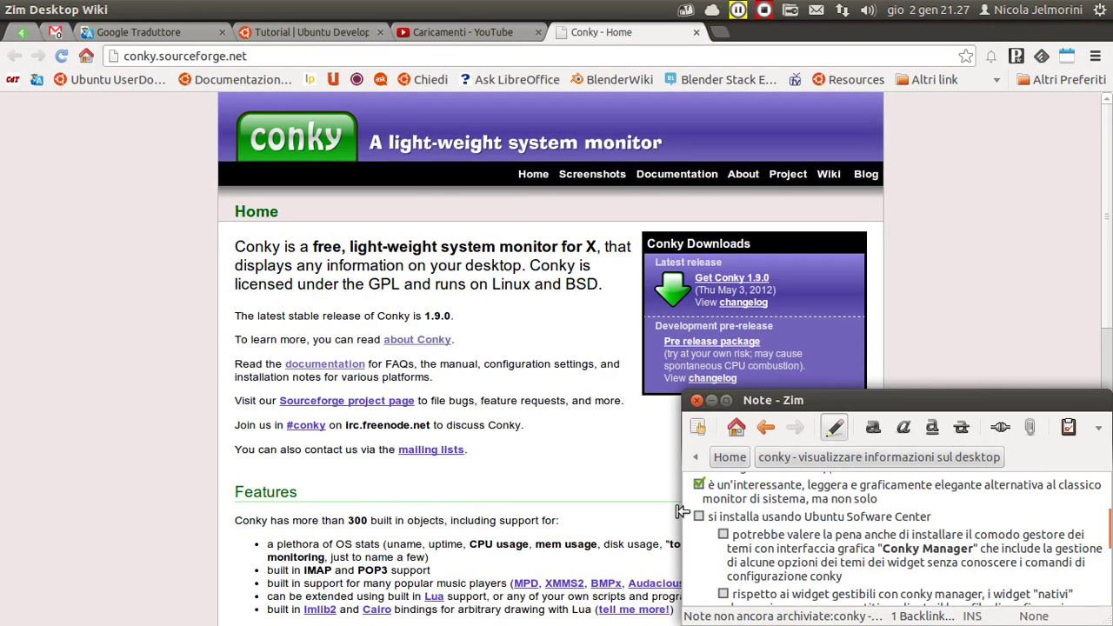
{"action": "left_click", "coordinate": [700, 517]}
{"action": "scroll", "coordinate": [815, 553], "scroll_direction": "down", "scroll_amount": 1}
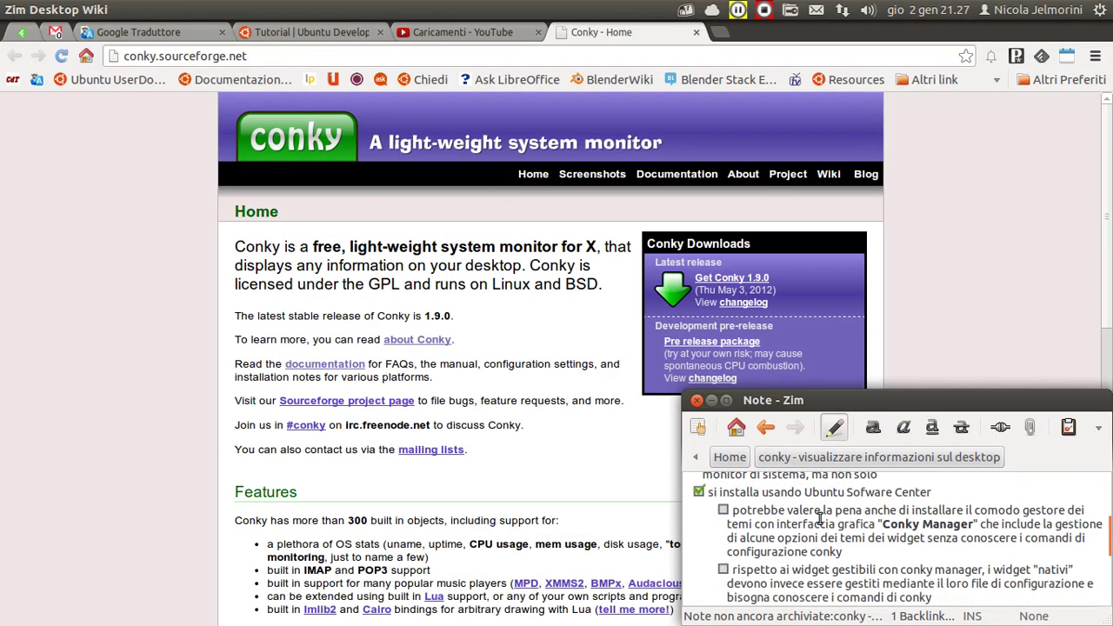
{"action": "scroll", "coordinate": [819, 519], "scroll_direction": "down", "scroll_amount": 1}
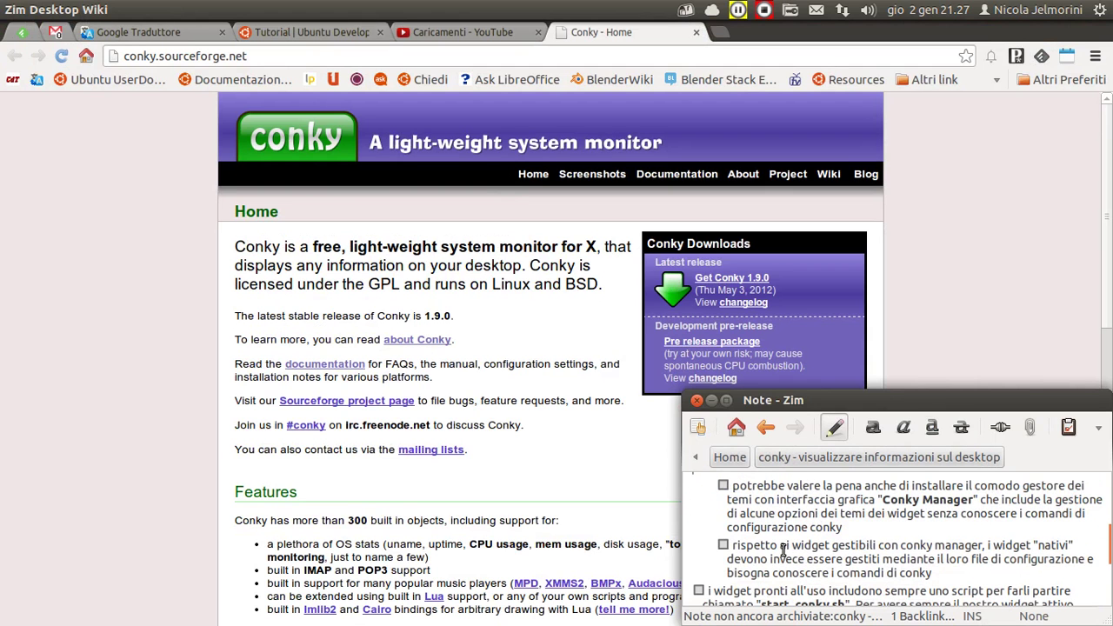
{"action": "scroll", "coordinate": [785, 550], "scroll_direction": "up", "scroll_amount": 1}
Step: Switch to Ubuntu Software Center and search for conky
{"action": "key", "text": "alt+Tab"}
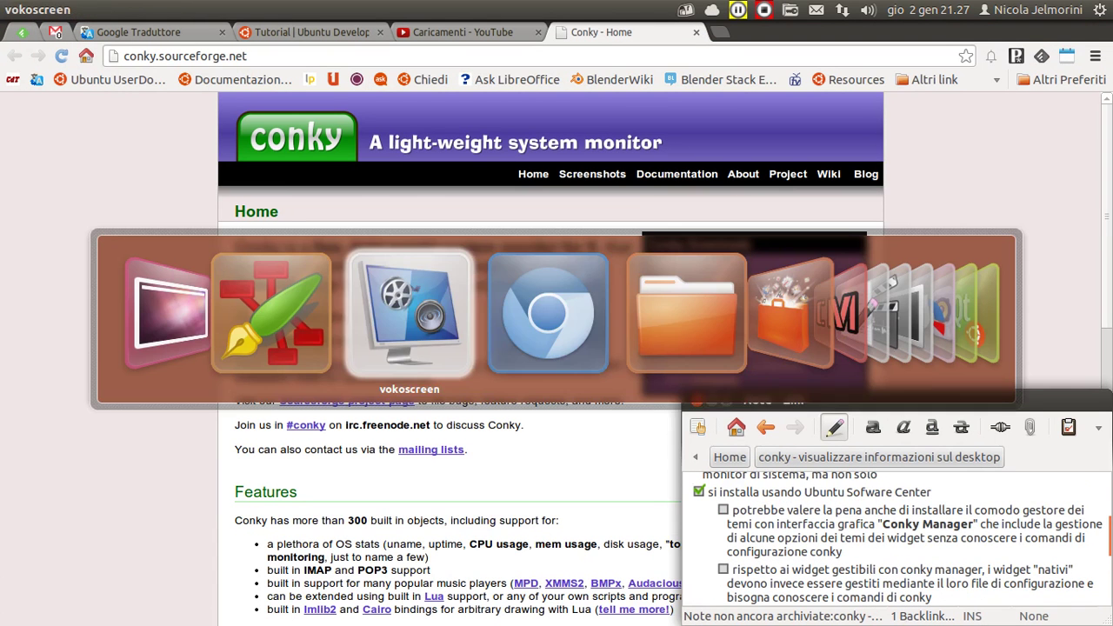
{"action": "key", "text": "alt+Tab"}
{"action": "key", "text": "alt+Tab"}
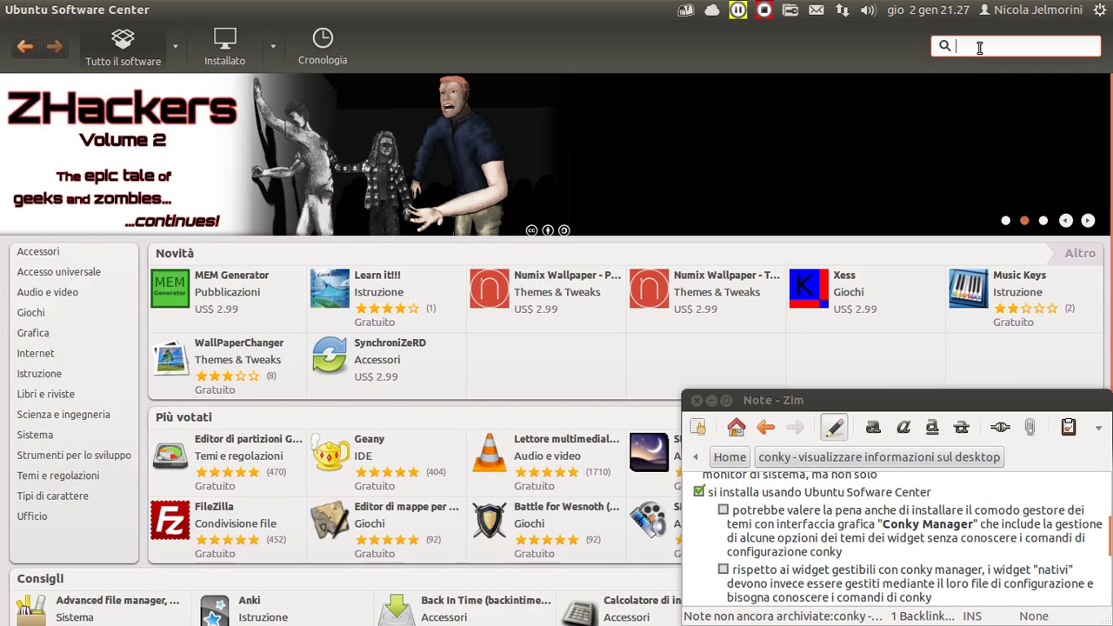
{"action": "type", "text": "conky"}
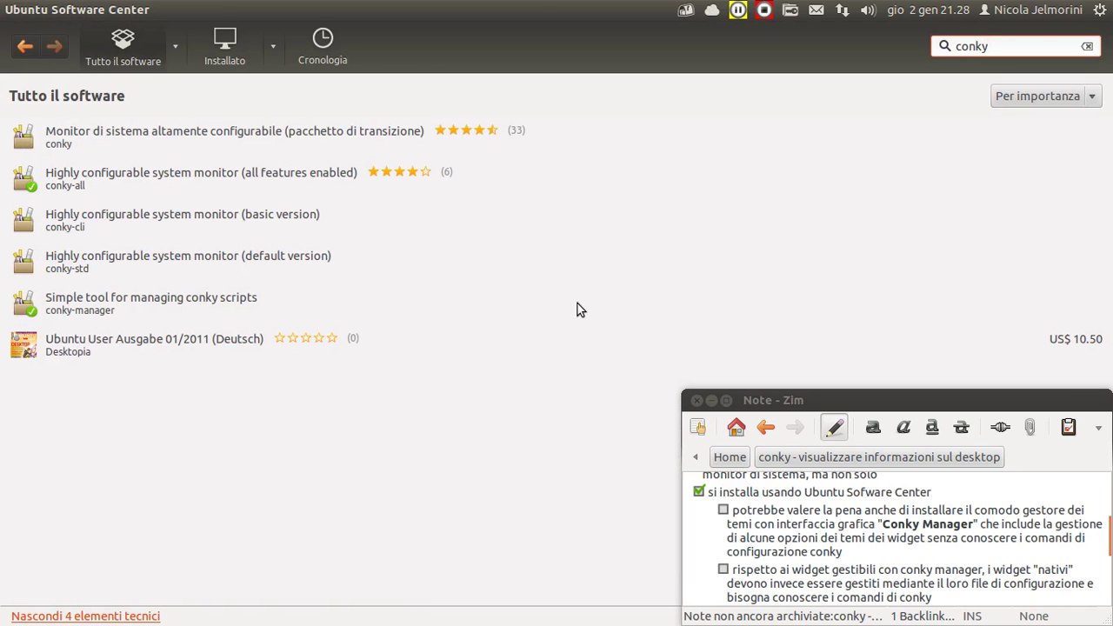
Step: Hide and show again the technical items in the conky results, and select the conky-all package
{"action": "left_click", "coordinate": [135, 616]}
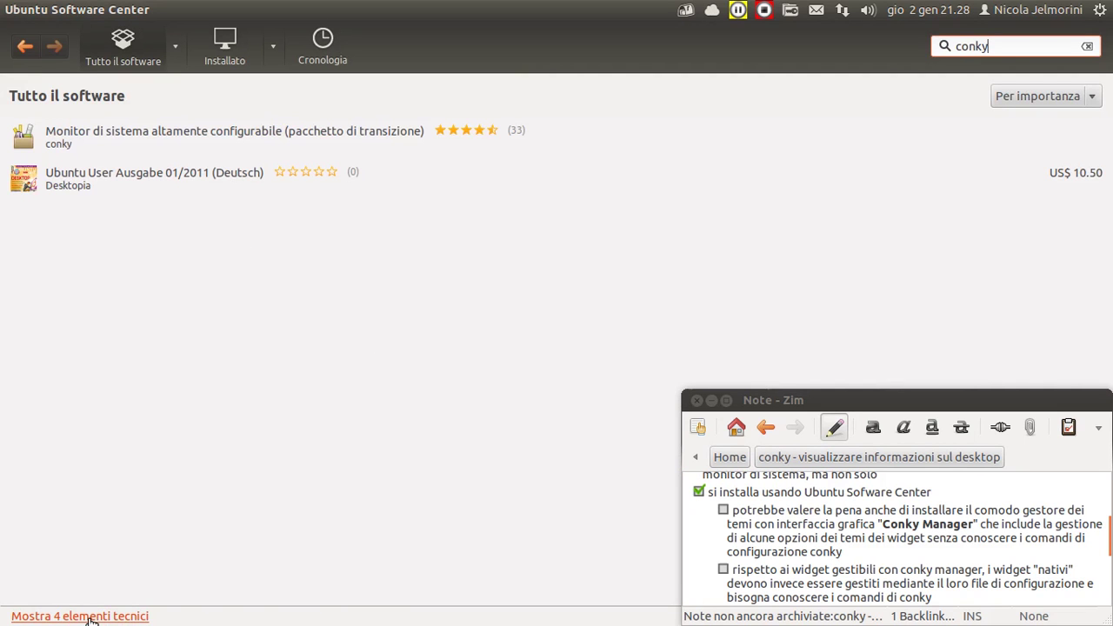
{"action": "left_click", "coordinate": [91, 617]}
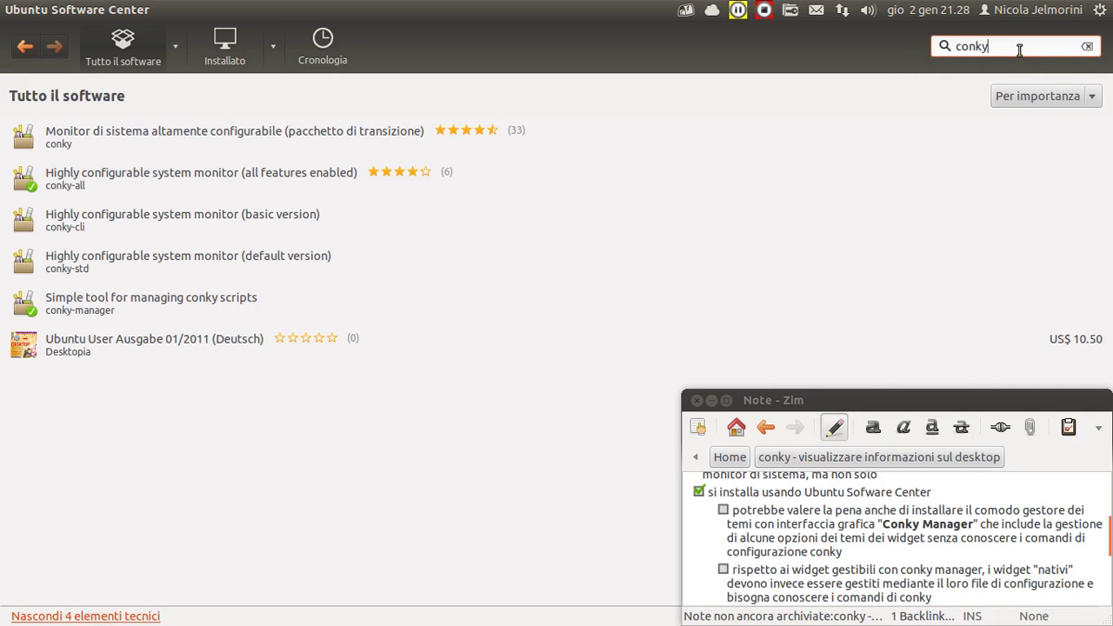
{"action": "left_click", "coordinate": [78, 176]}
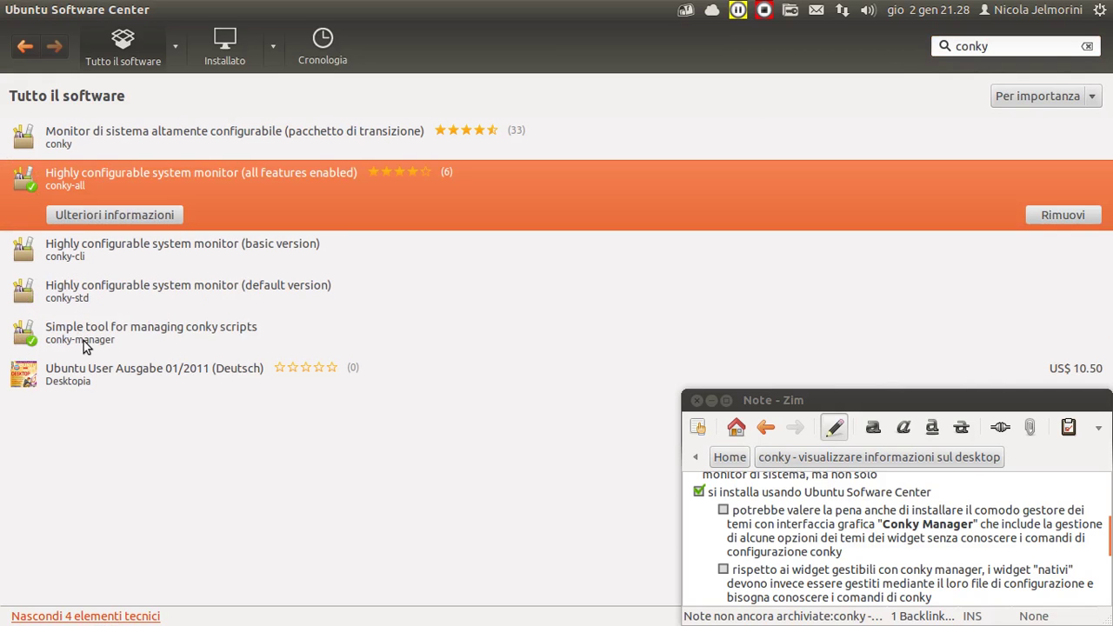
Step: Compare the conky-manager and conky-all packages in the results, leaving conky-manager selected
{"action": "left_click", "coordinate": [86, 344]}
{"action": "left_click", "coordinate": [117, 187]}
{"action": "left_click", "coordinate": [101, 329]}
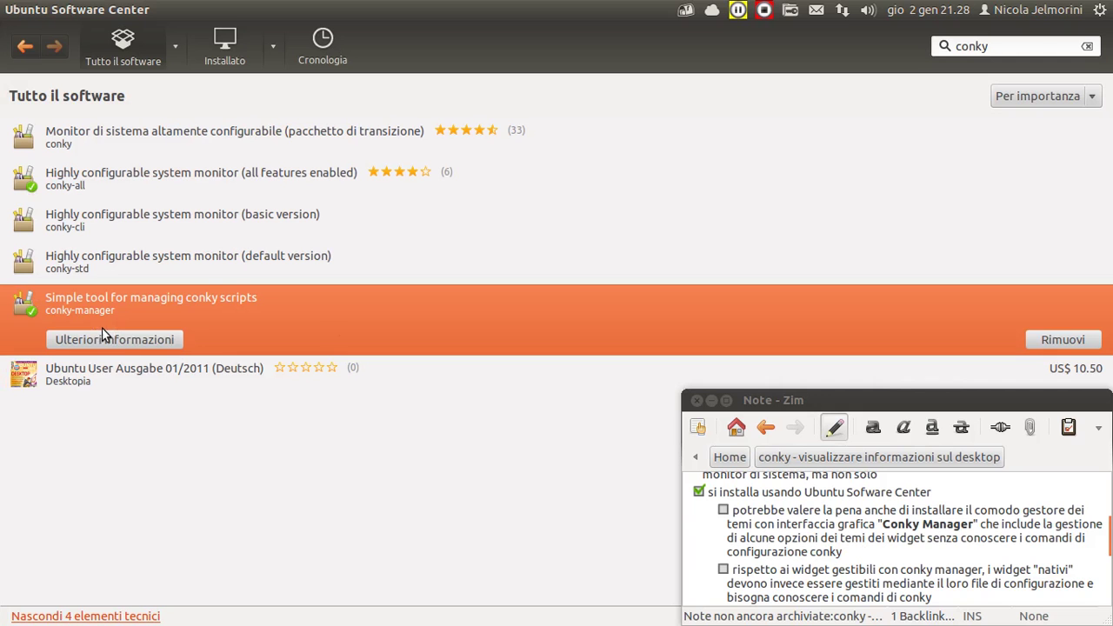
Step: Tick the note sub-item about installing Conky Manager and point out its wording by highlighting parts of the text
{"action": "left_click", "coordinate": [724, 510]}
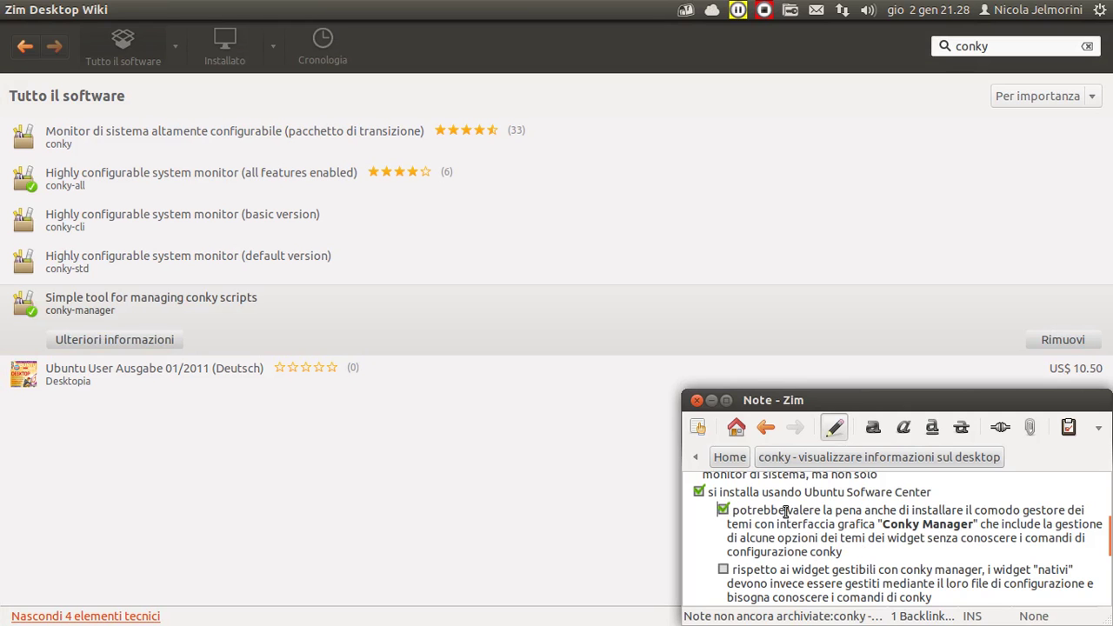
{"action": "left_click_drag", "start_coordinate": [733, 510], "coordinate": [955, 508]}
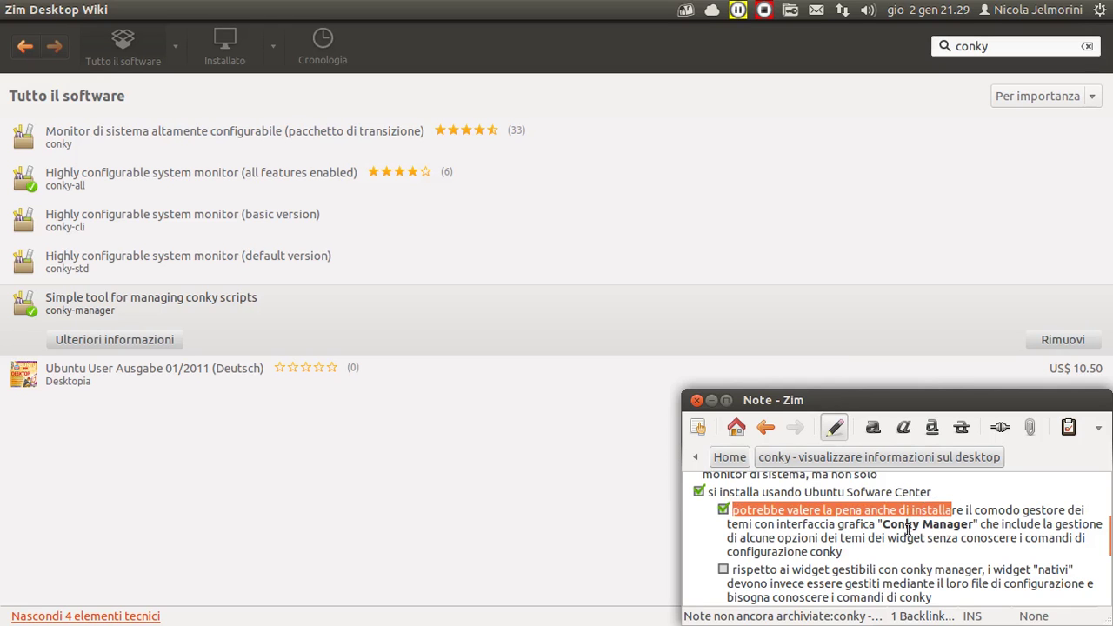
{"action": "left_click", "coordinate": [842, 525]}
{"action": "left_click_drag", "start_coordinate": [1004, 528], "coordinate": [1021, 527]}
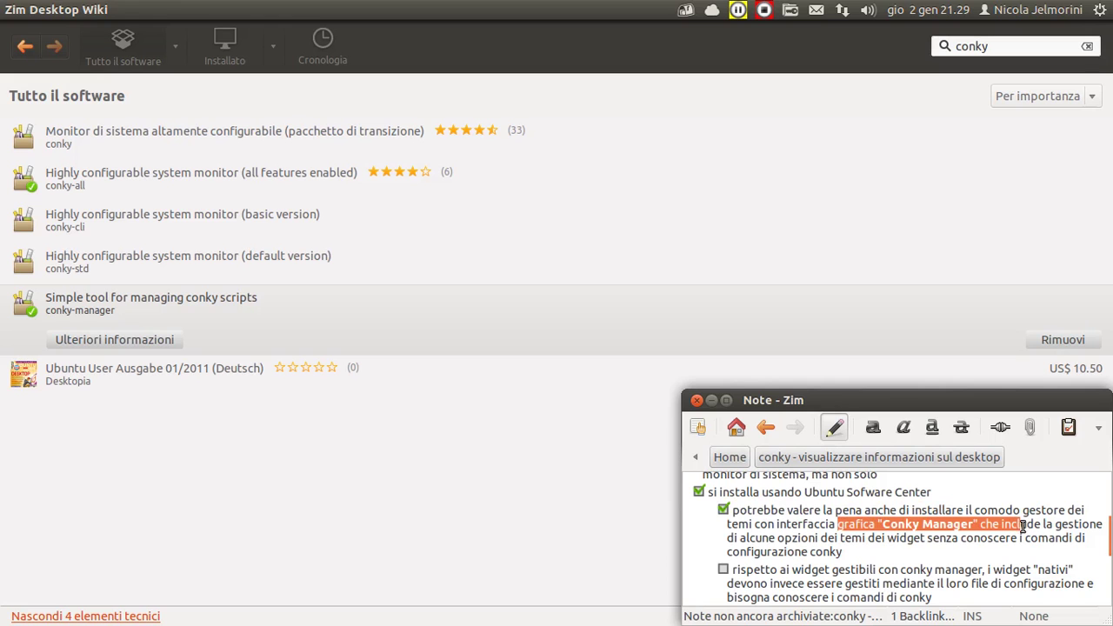
{"action": "left_click", "coordinate": [810, 531]}
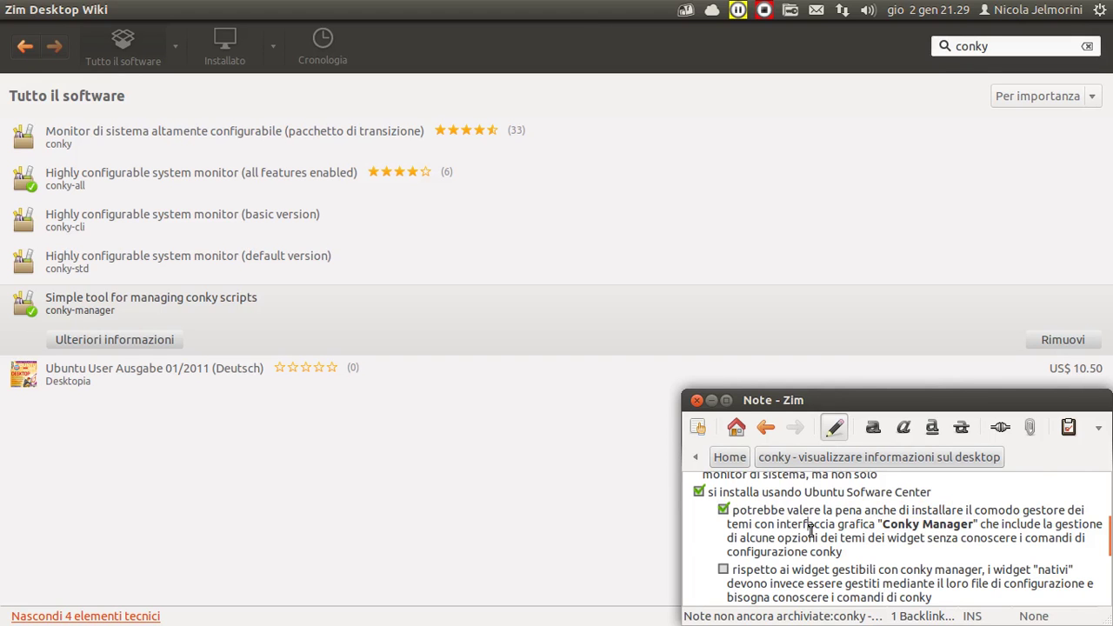
Step: Review the surrounding note sub-items and highlight the name "Conky Manager", clearing the selection when done
{"action": "scroll", "coordinate": [811, 532], "scroll_direction": "down", "scroll_amount": 1}
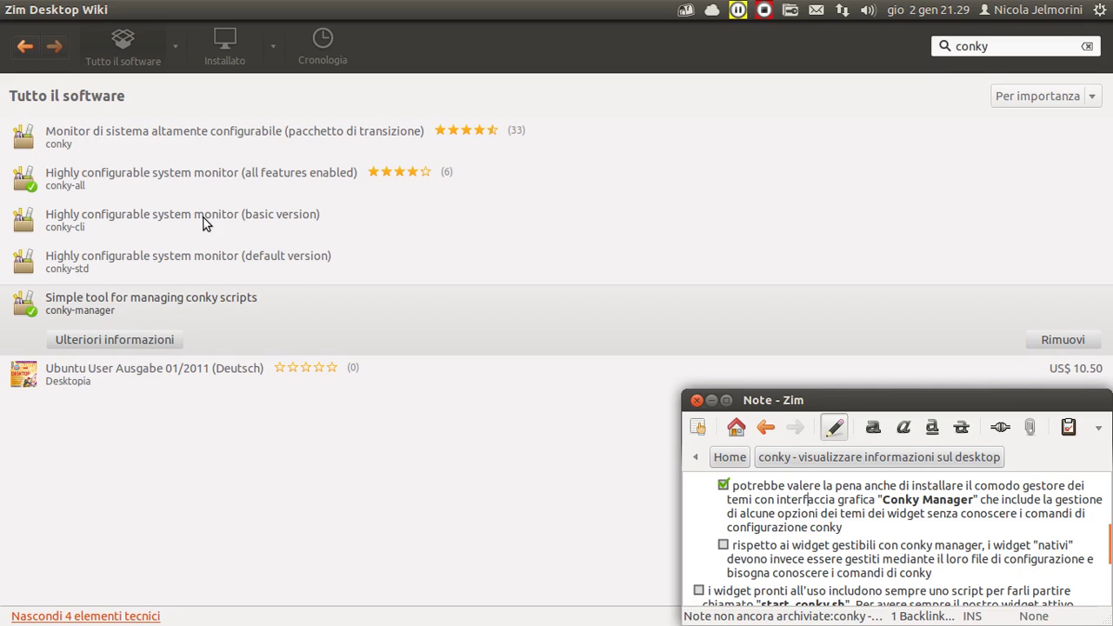
{"action": "scroll", "coordinate": [835, 569], "scroll_direction": "down", "scroll_amount": 1}
{"action": "scroll", "coordinate": [914, 592], "scroll_direction": "up", "scroll_amount": 2}
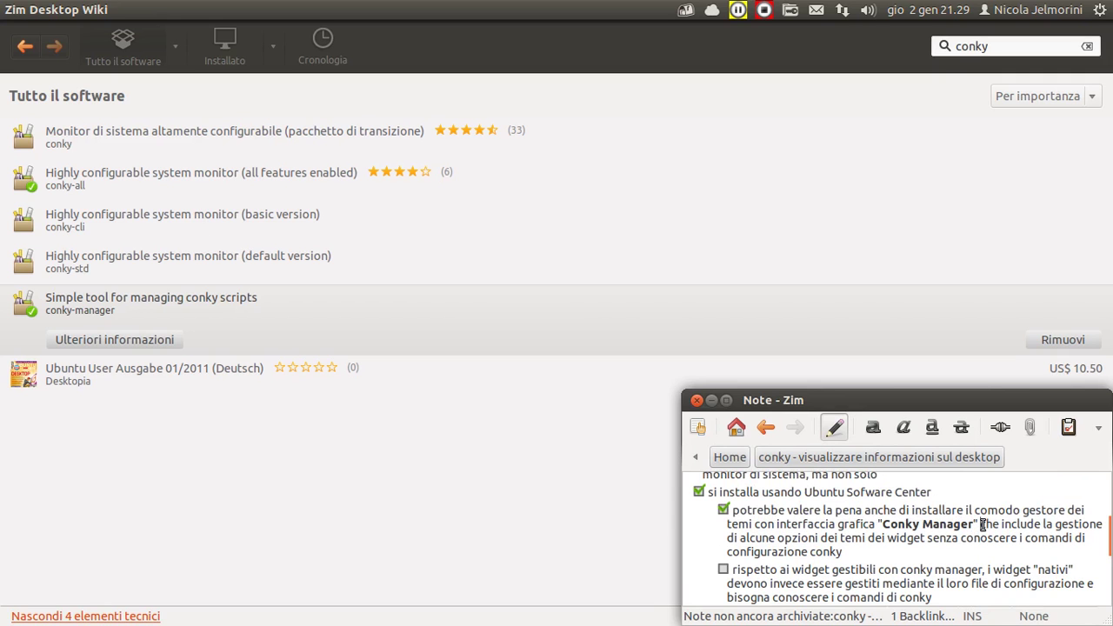
{"action": "left_click_drag", "start_coordinate": [982, 525], "coordinate": [878, 524]}
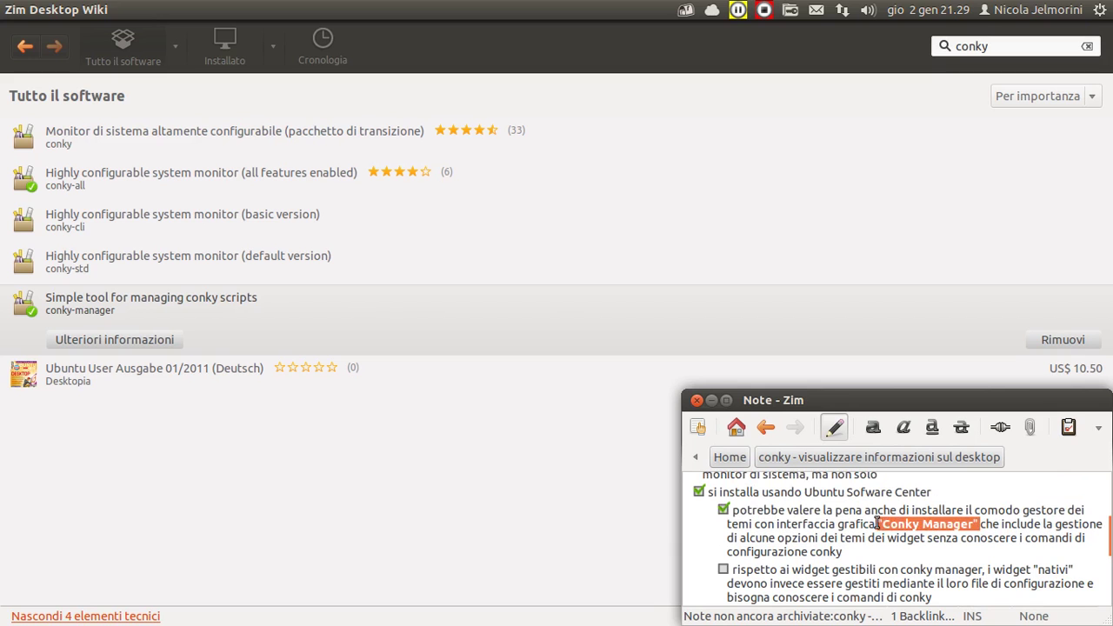
{"action": "left_click", "coordinate": [980, 525]}
{"action": "left_click_drag", "start_coordinate": [980, 524], "coordinate": [879, 527]}
{"action": "left_click", "coordinate": [1031, 524]}
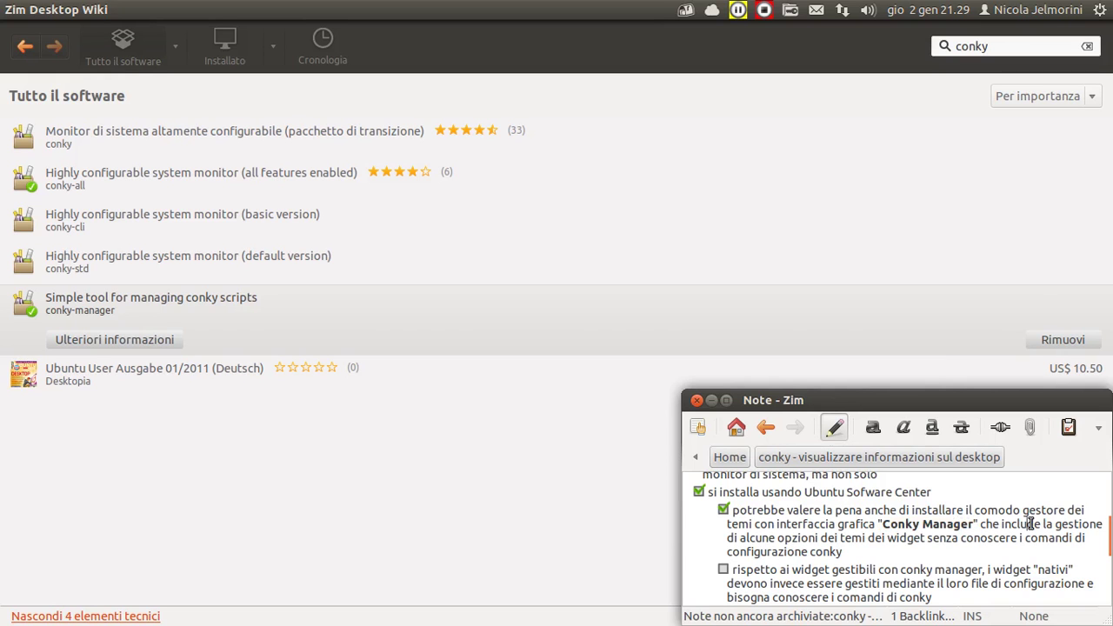
Step: Point out the conky-all and conky-manager packages in turn, and close Ubuntu Software Center
{"action": "left_click", "coordinate": [1011, 46]}
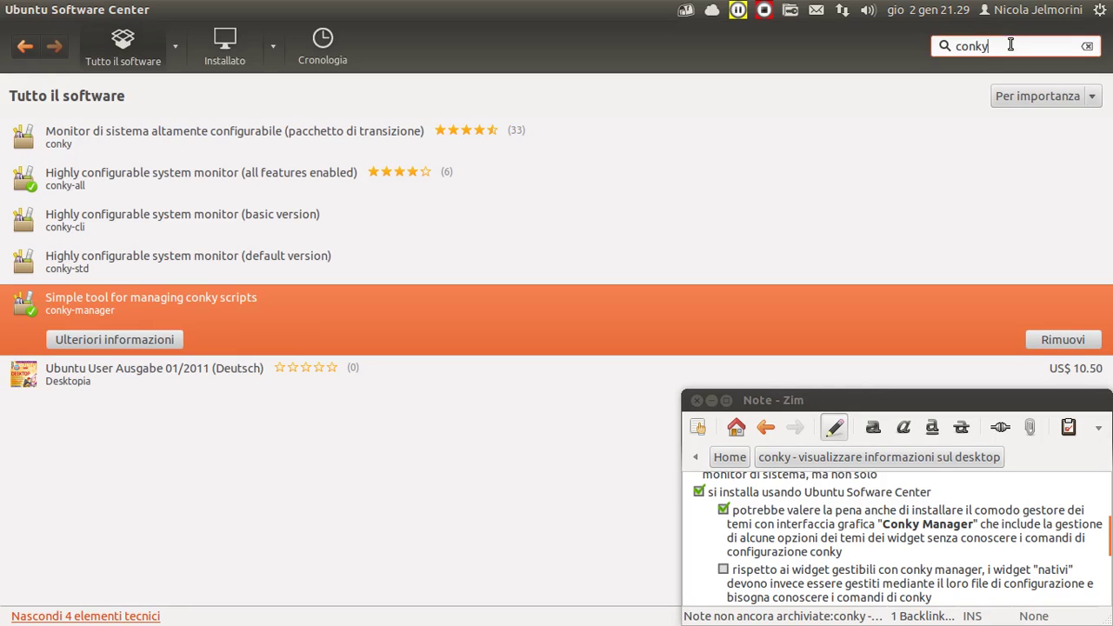
{"action": "left_click", "coordinate": [73, 184]}
{"action": "left_click", "coordinate": [74, 337]}
{"action": "left_click", "coordinate": [80, 185]}
{"action": "left_click", "coordinate": [69, 337]}
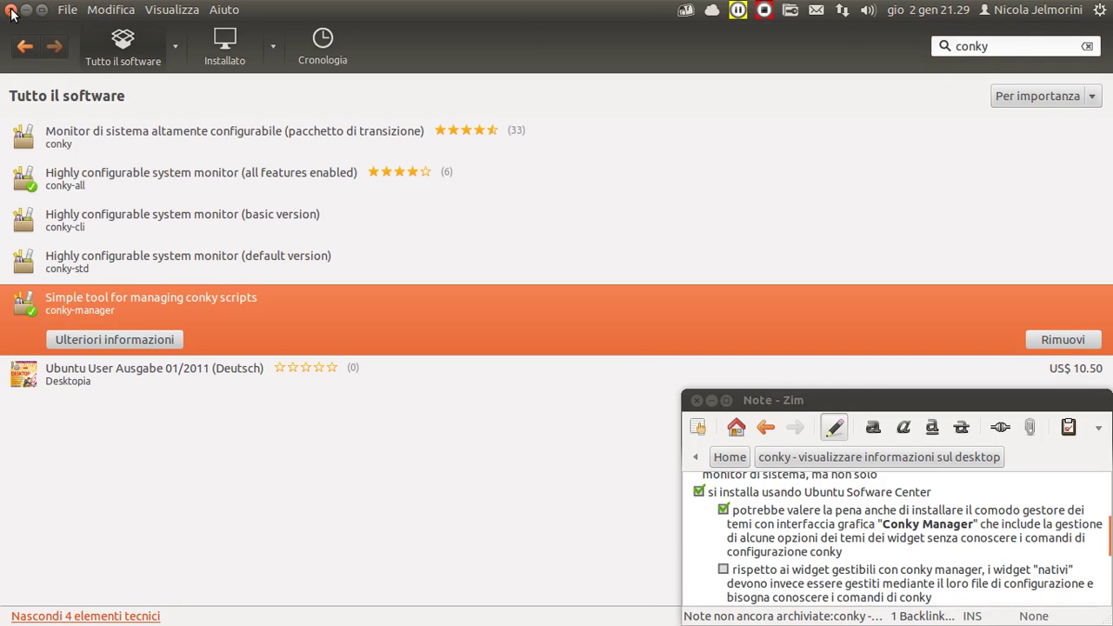
{"action": "left_click", "coordinate": [12, 12]}
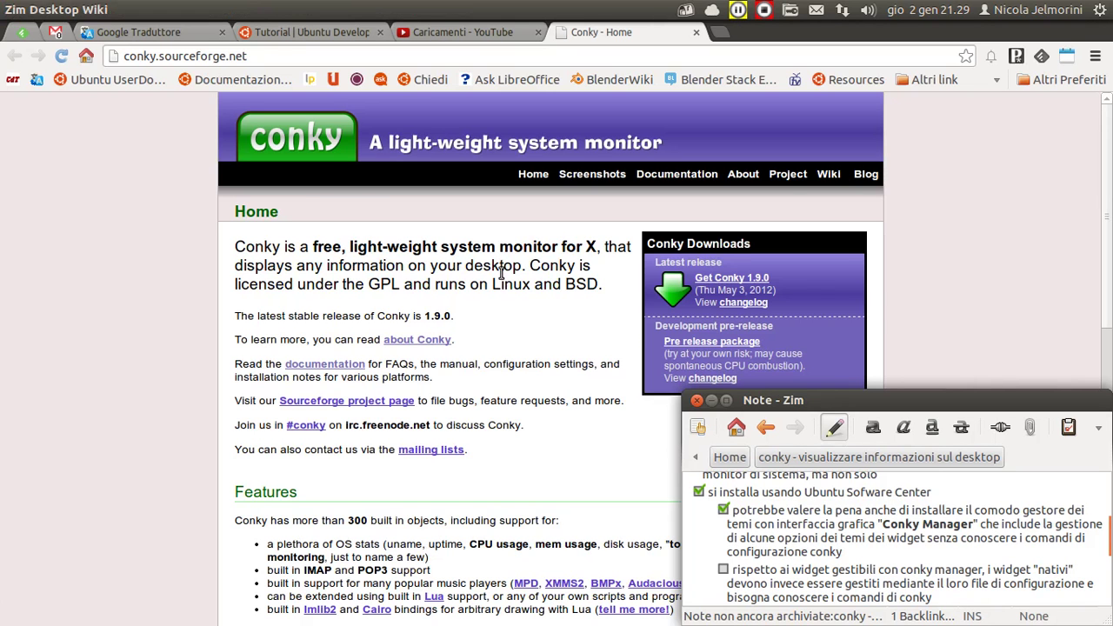
Step: Tick the note sub-item about "nativi" widgets being managed through their configuration file
{"action": "scroll", "coordinate": [842, 543], "scroll_direction": "down", "scroll_amount": 2}
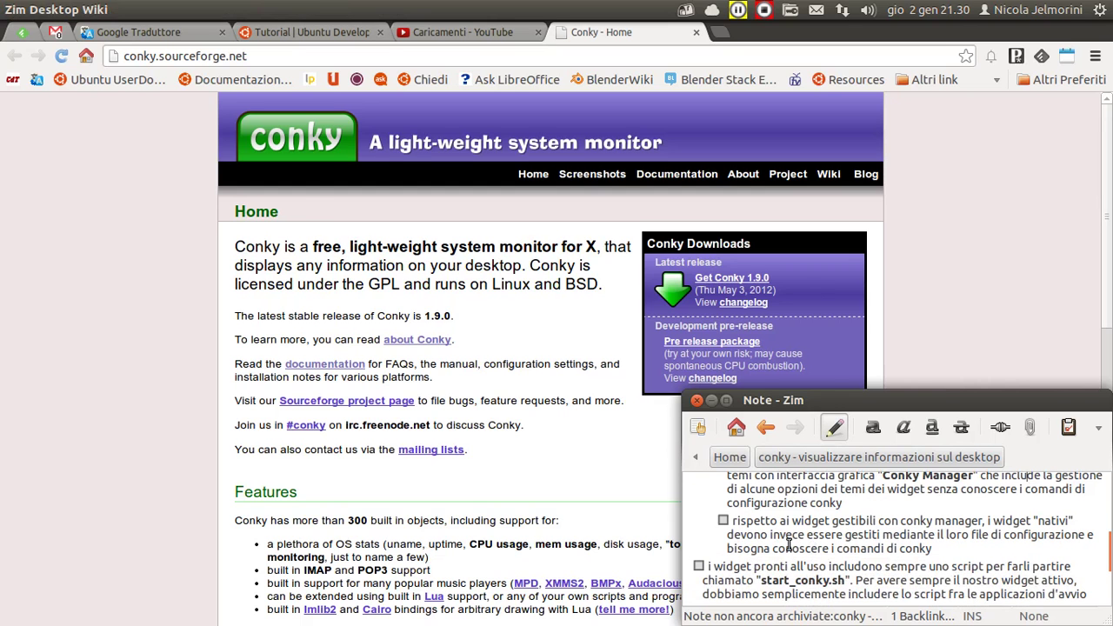
{"action": "left_click", "coordinate": [724, 522]}
{"action": "scroll", "coordinate": [887, 531], "scroll_direction": "up", "scroll_amount": 1}
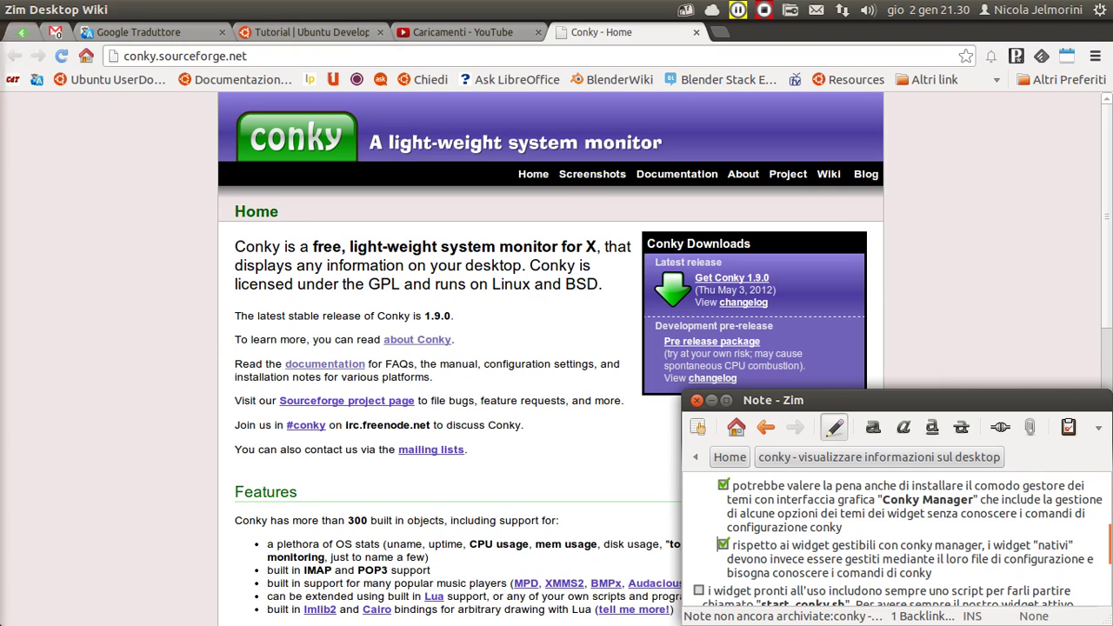
Step: Open Conky Manager and look through its theme list from 4 & 2 core blue to Gold&Grey
{"action": "left_click", "coordinate": [29, 470]}
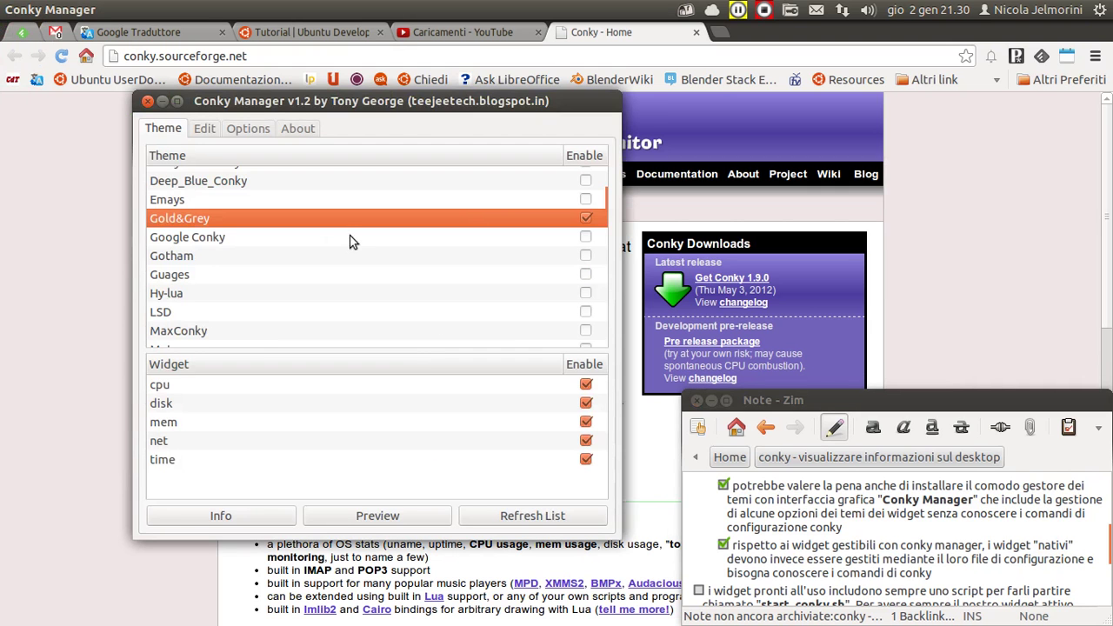
{"action": "scroll", "coordinate": [291, 259], "scroll_direction": "up", "scroll_amount": 3}
{"action": "scroll", "coordinate": [290, 254], "scroll_direction": "up", "scroll_amount": 3}
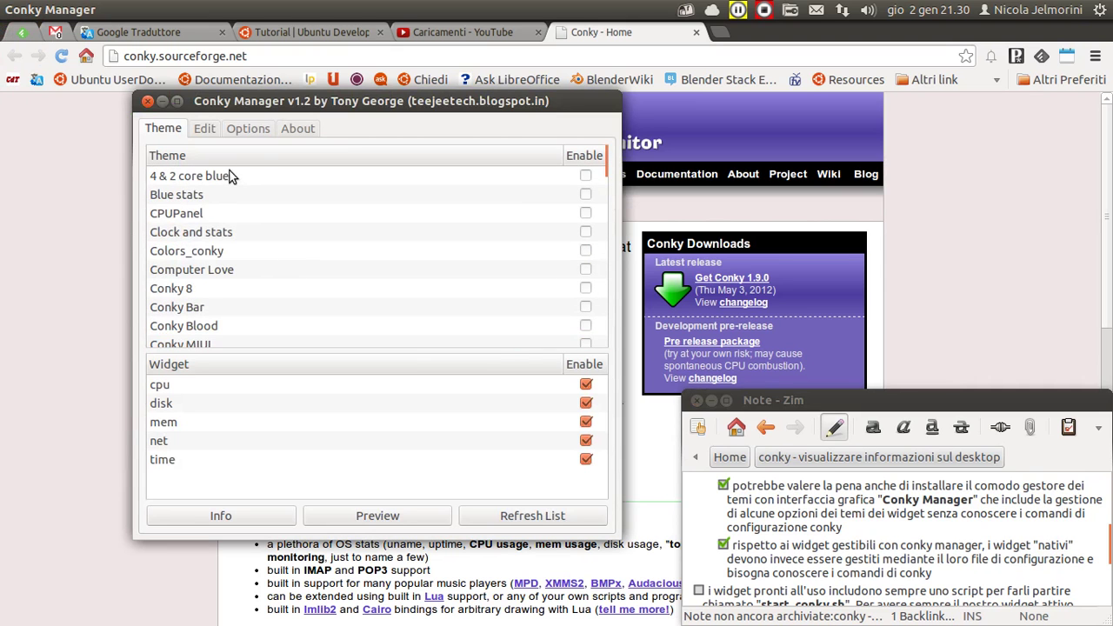
{"action": "scroll", "coordinate": [243, 200], "scroll_direction": "down", "scroll_amount": 2}
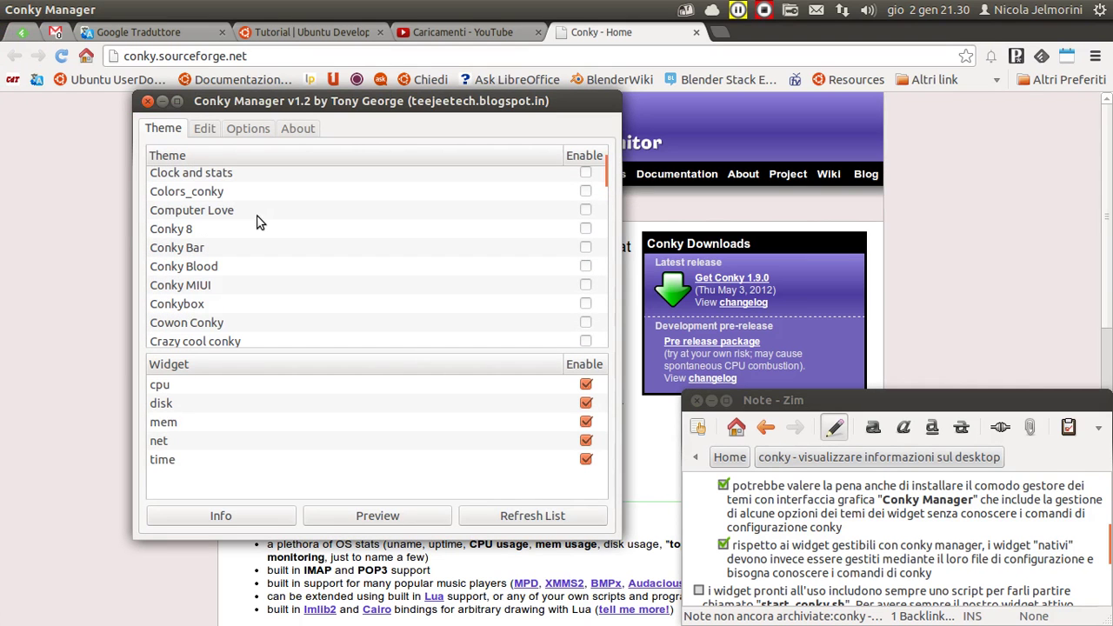
{"action": "scroll", "coordinate": [257, 222], "scroll_direction": "down", "scroll_amount": 4}
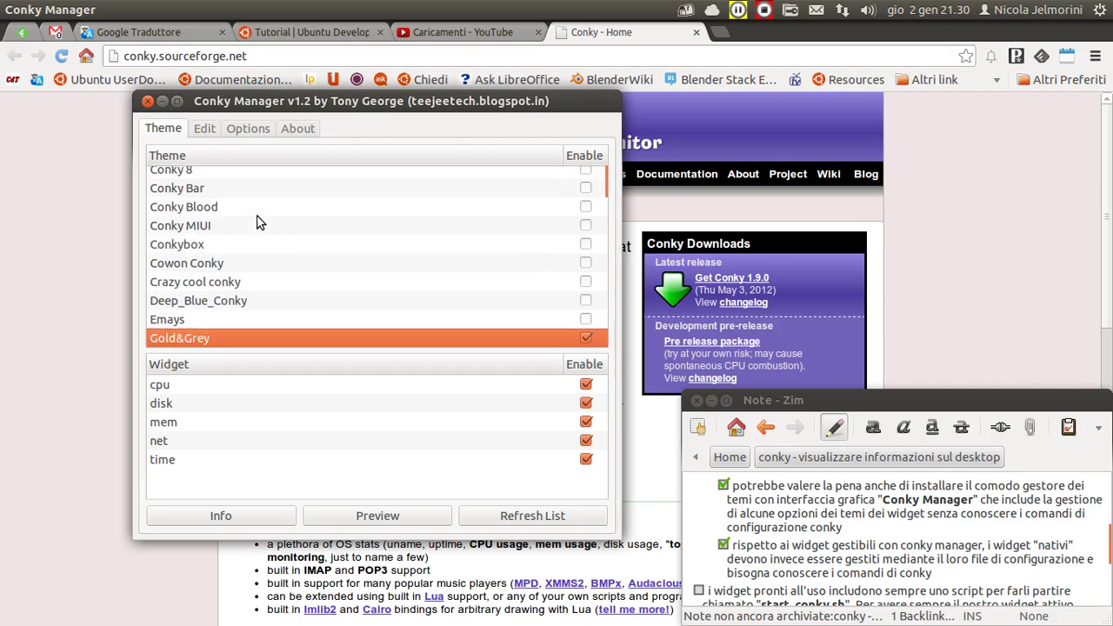
{"action": "scroll", "coordinate": [259, 225], "scroll_direction": "down", "scroll_amount": 1}
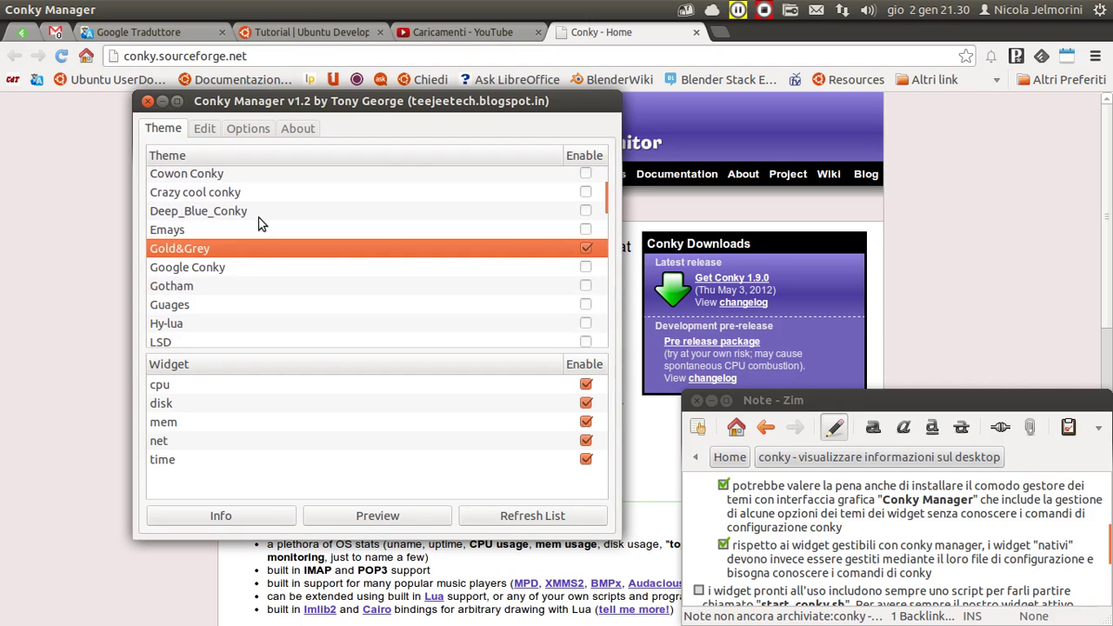
{"action": "scroll", "coordinate": [258, 225], "scroll_direction": "down", "scroll_amount": 1}
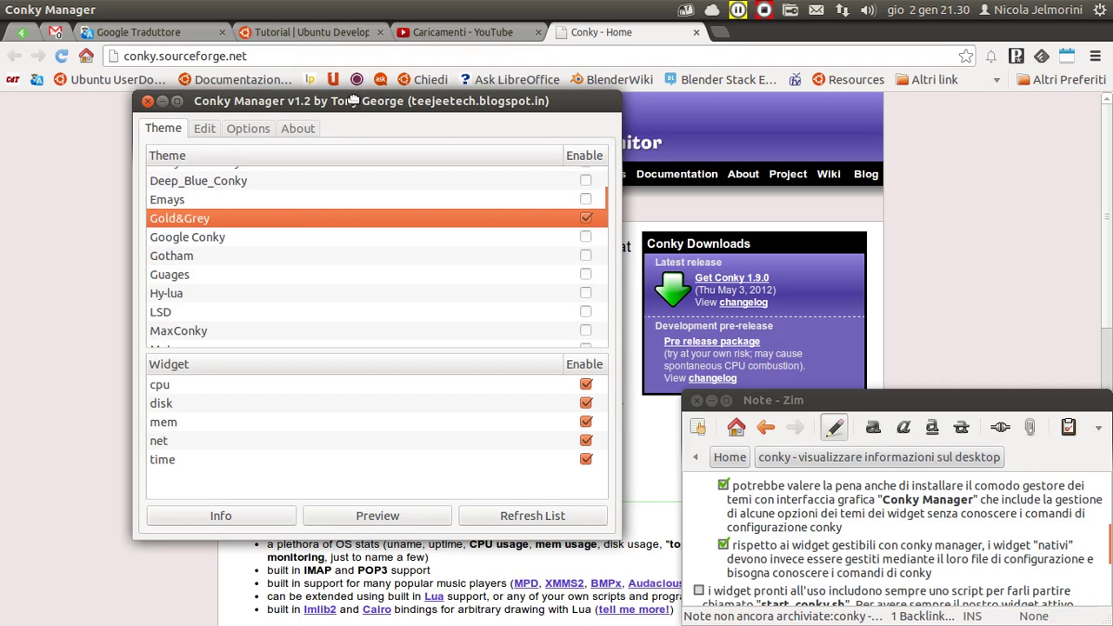
Step: Move the Conky Manager window to the workspace showing the desktop widgets and switch to that workspace
{"action": "left_click_drag", "start_coordinate": [352, 101], "coordinate": [354, 111]}
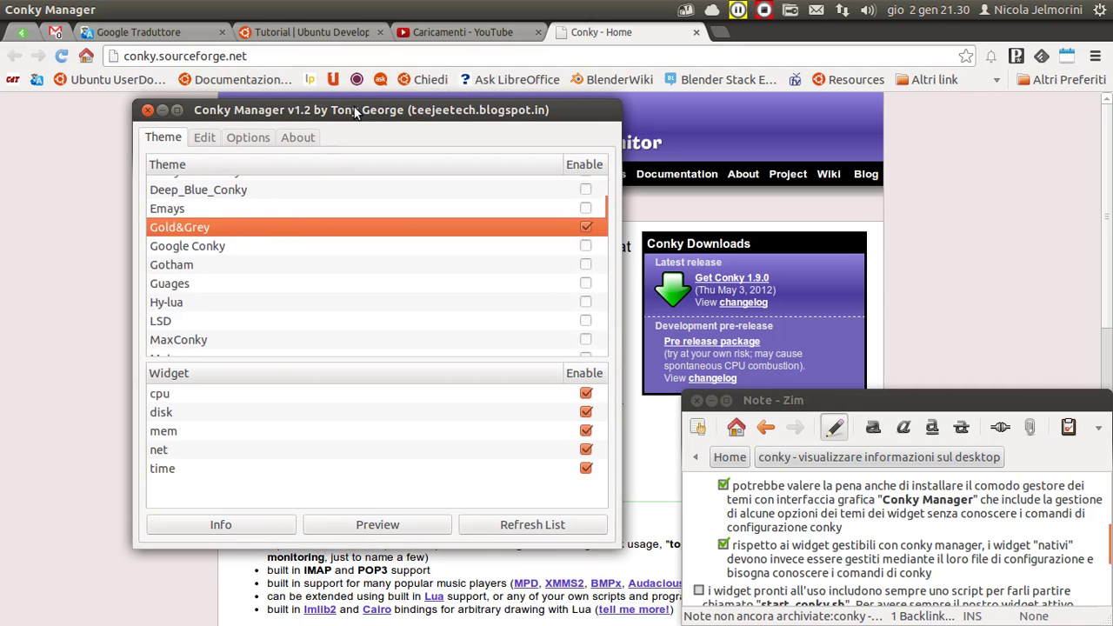
{"action": "key", "text": "super+s"}
{"action": "left_click_drag", "start_coordinate": [323, 162], "coordinate": [883, 142]}
{"action": "left_click", "coordinate": [883, 143]}
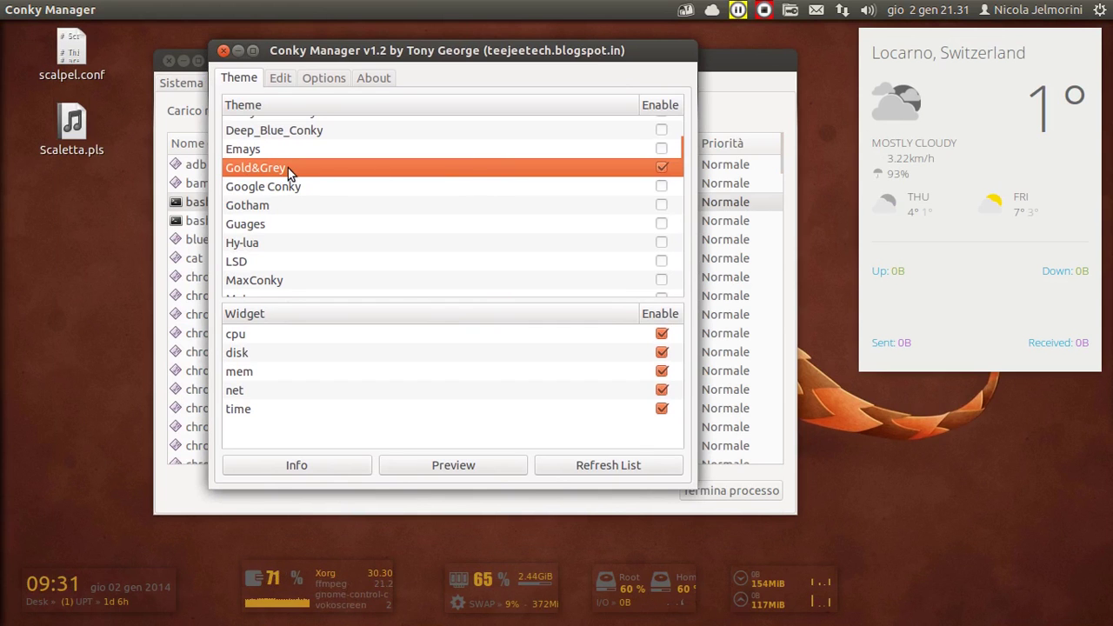
Step: Preview the Gold&Grey theme and the Google Conky theme, closing each preview
{"action": "left_click", "coordinate": [466, 471]}
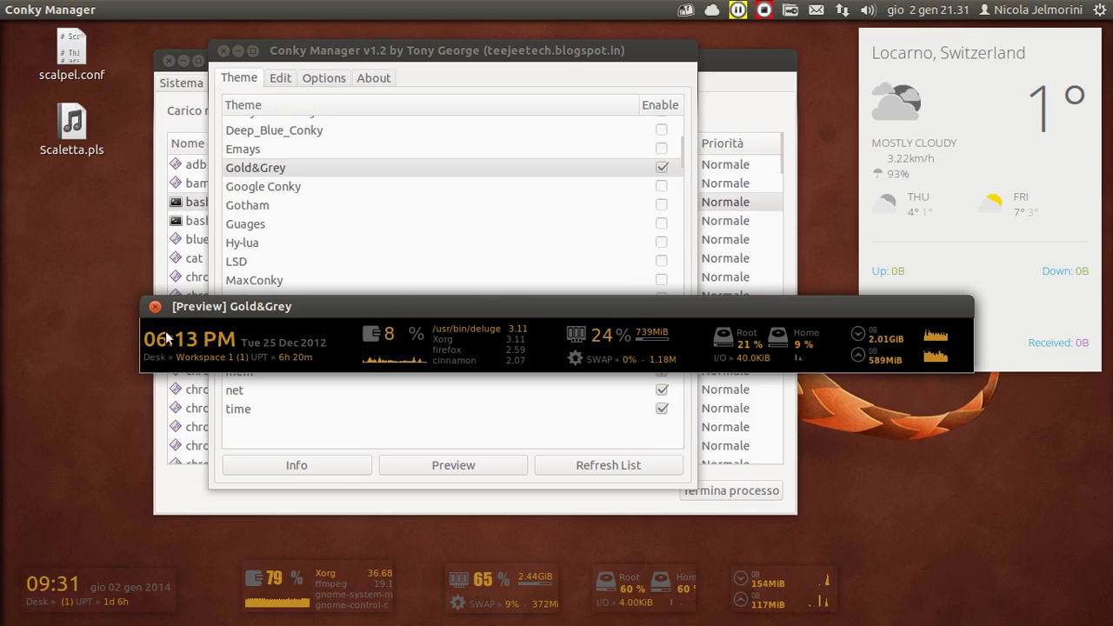
{"action": "left_click", "coordinate": [155, 306]}
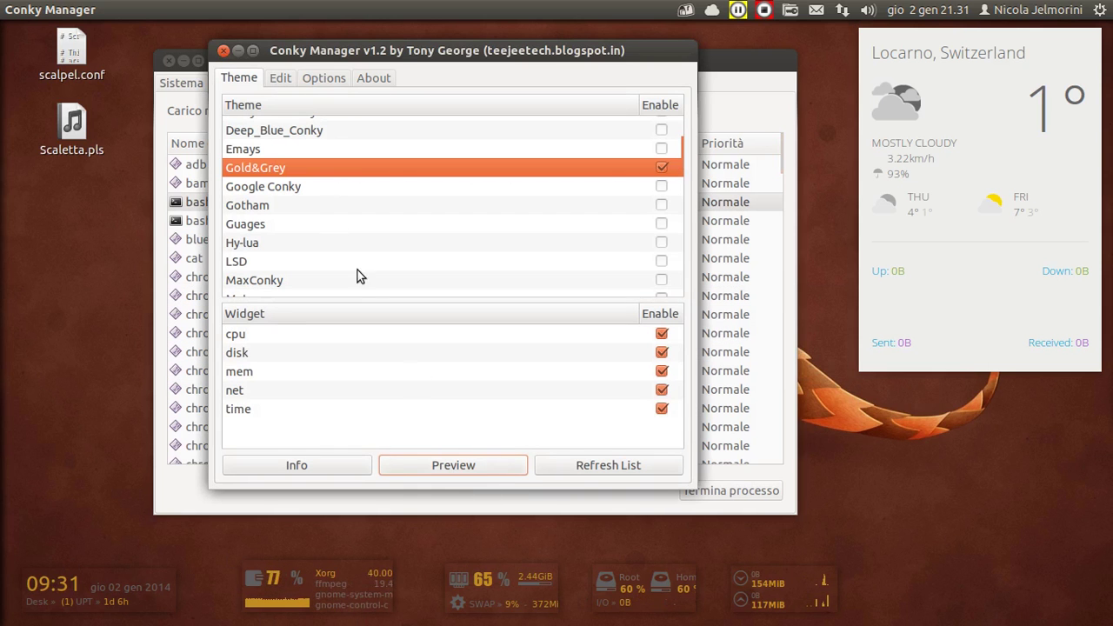
{"action": "left_click", "coordinate": [323, 191]}
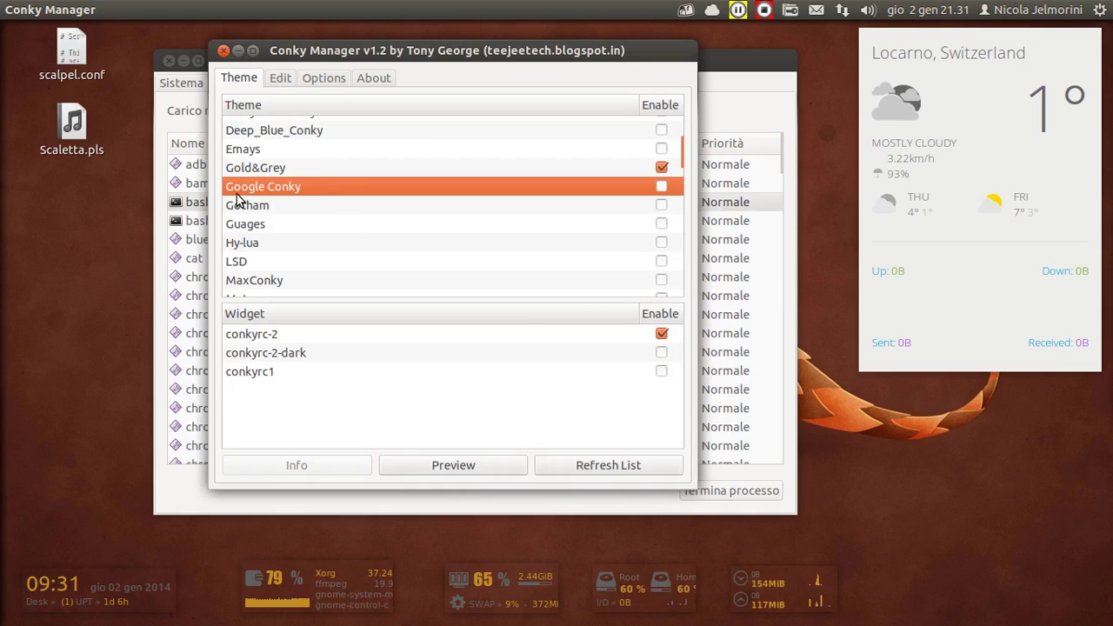
{"action": "left_click", "coordinate": [465, 469]}
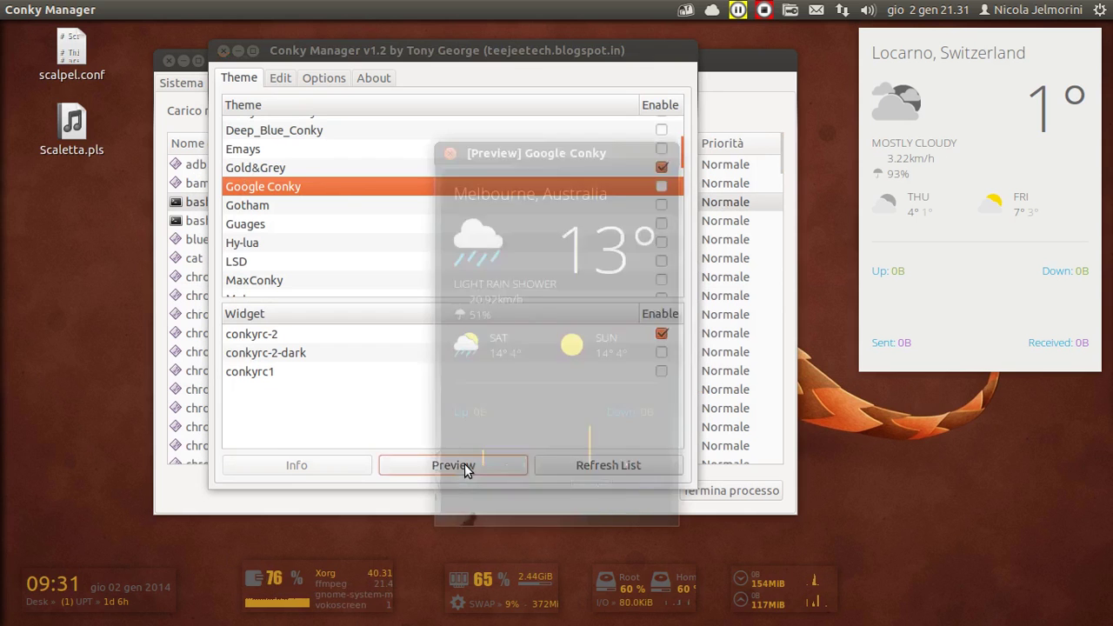
{"action": "left_click_drag", "start_coordinate": [523, 154], "coordinate": [600, 158]}
{"action": "left_click", "coordinate": [496, 157]}
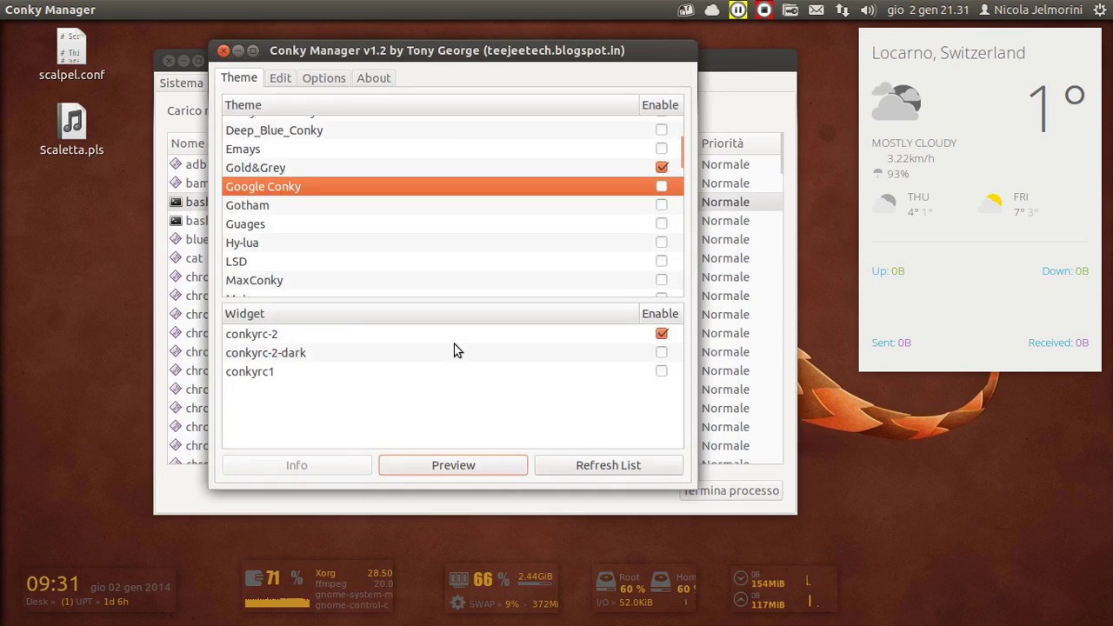
Step: Look through the whole theme list and compare the widgets of Gold&Grey and Google Conky, selecting conkyrc-2
{"action": "scroll", "coordinate": [427, 251], "scroll_direction": "down", "scroll_amount": 5}
{"action": "scroll", "coordinate": [439, 251], "scroll_direction": "down", "scroll_amount": 9}
{"action": "scroll", "coordinate": [439, 251], "scroll_direction": "down", "scroll_amount": 1}
{"action": "scroll", "coordinate": [439, 252], "scroll_direction": "up", "scroll_amount": 15}
{"action": "scroll", "coordinate": [439, 251], "scroll_direction": "up", "scroll_amount": 1}
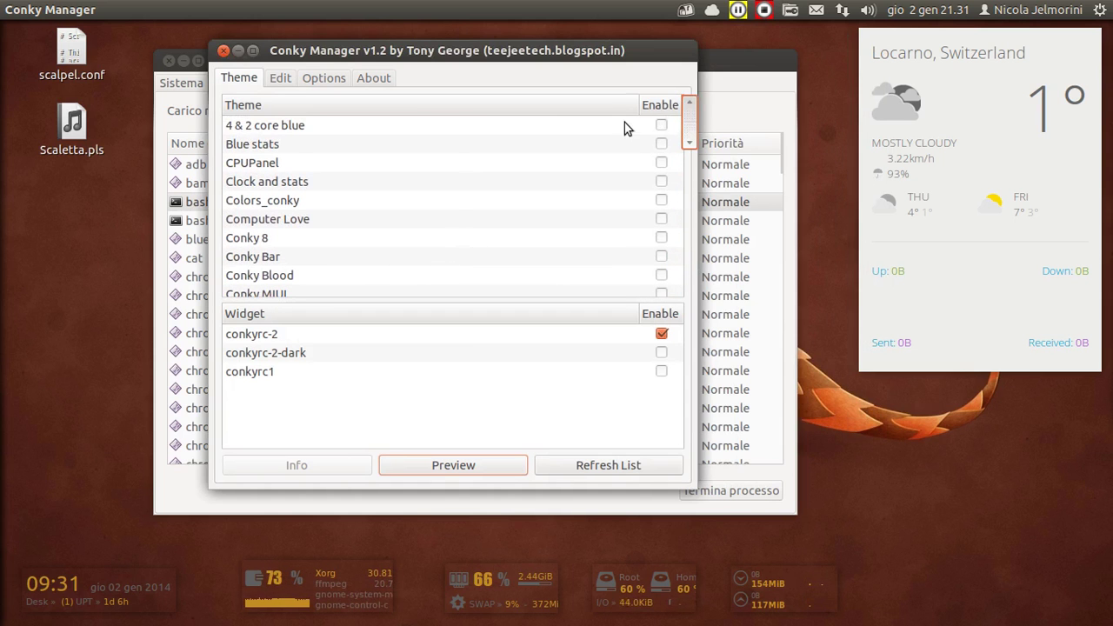
{"action": "scroll", "coordinate": [456, 223], "scroll_direction": "down", "scroll_amount": 6}
{"action": "left_click", "coordinate": [561, 159]}
{"action": "left_click", "coordinate": [660, 138]}
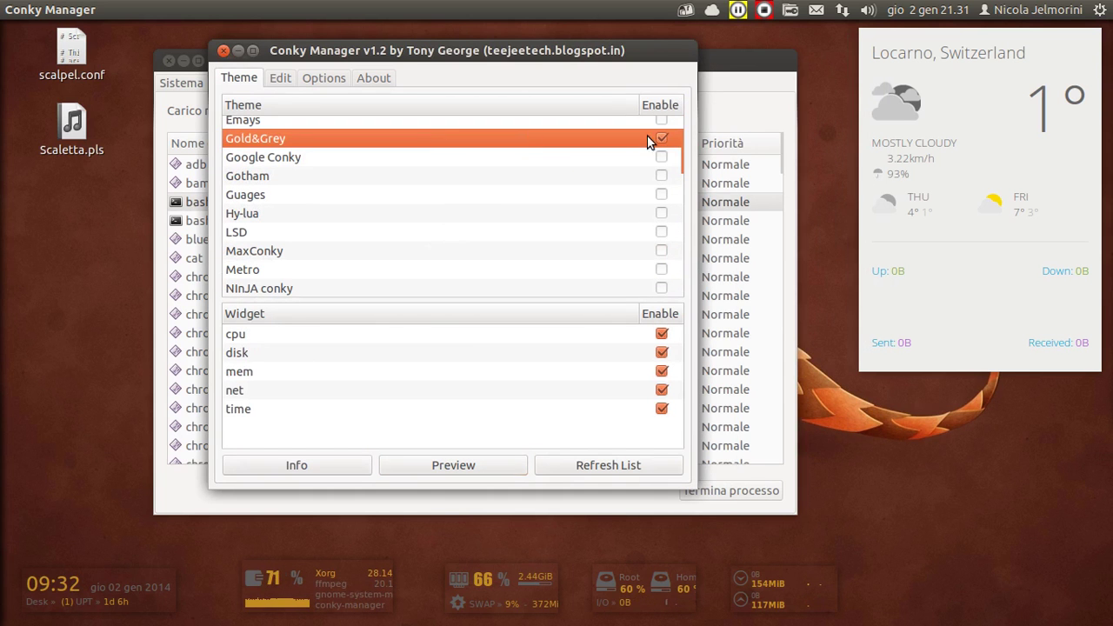
{"action": "left_click", "coordinate": [293, 163]}
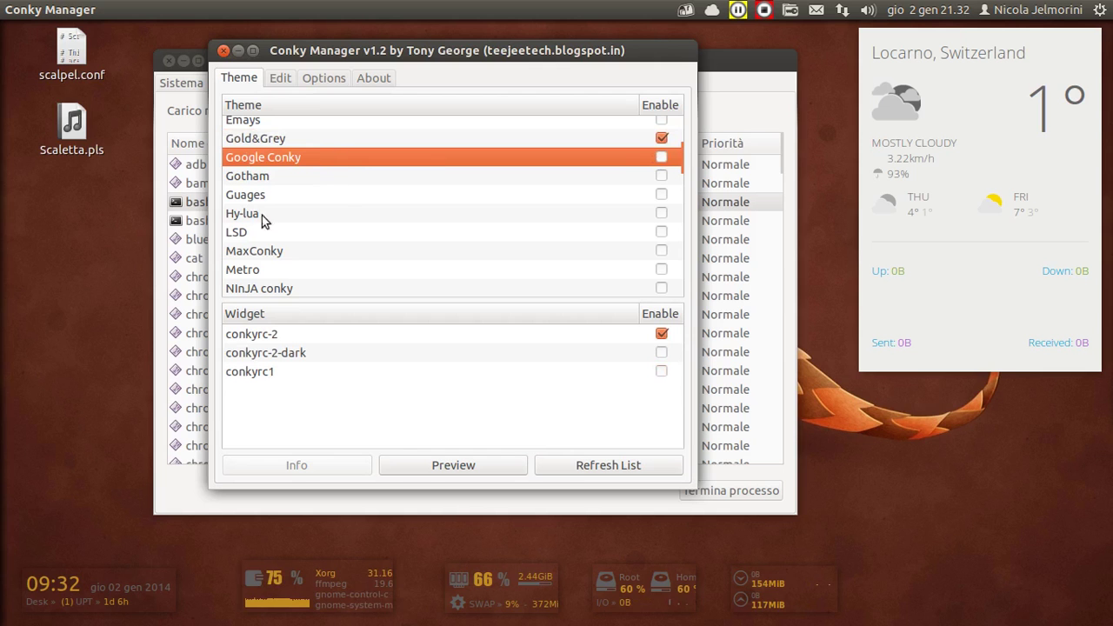
{"action": "left_click", "coordinate": [250, 340]}
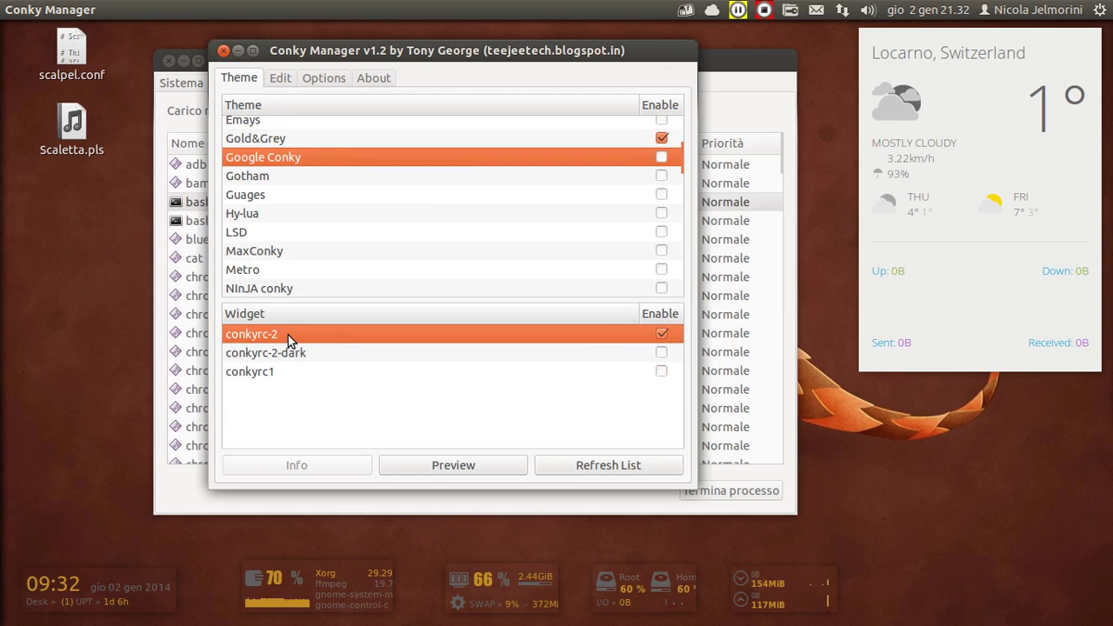
Step: Select the Gold&Grey theme again and open its preview
{"action": "left_click", "coordinate": [264, 140]}
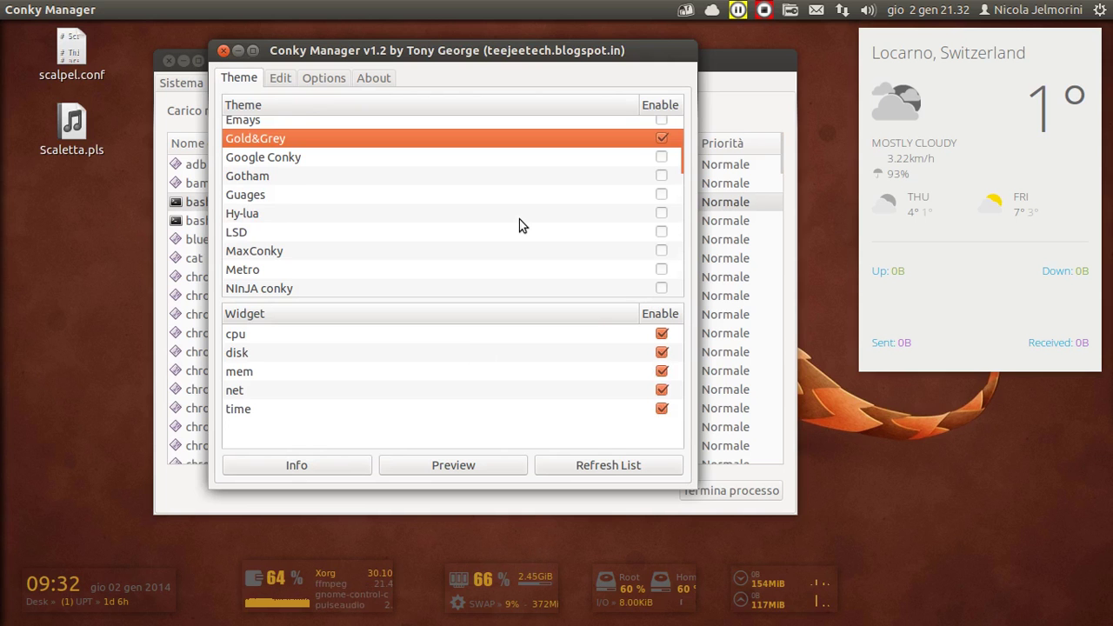
{"action": "scroll", "coordinate": [519, 219], "scroll_direction": "up", "scroll_amount": 1}
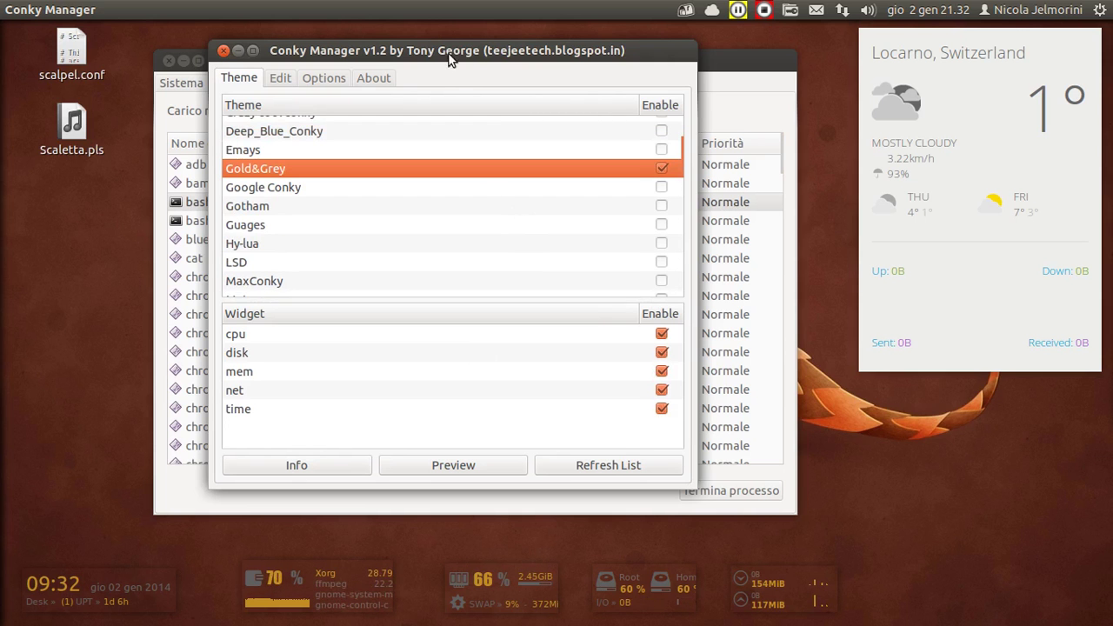
{"action": "mouse_move", "coordinate": [453, 54]}
{"action": "left_mouse_down"}
{"action": "mouse_move", "coordinate": [495, 86]}
{"action": "mouse_move", "coordinate": [444, 57]}
{"action": "left_mouse_up"}
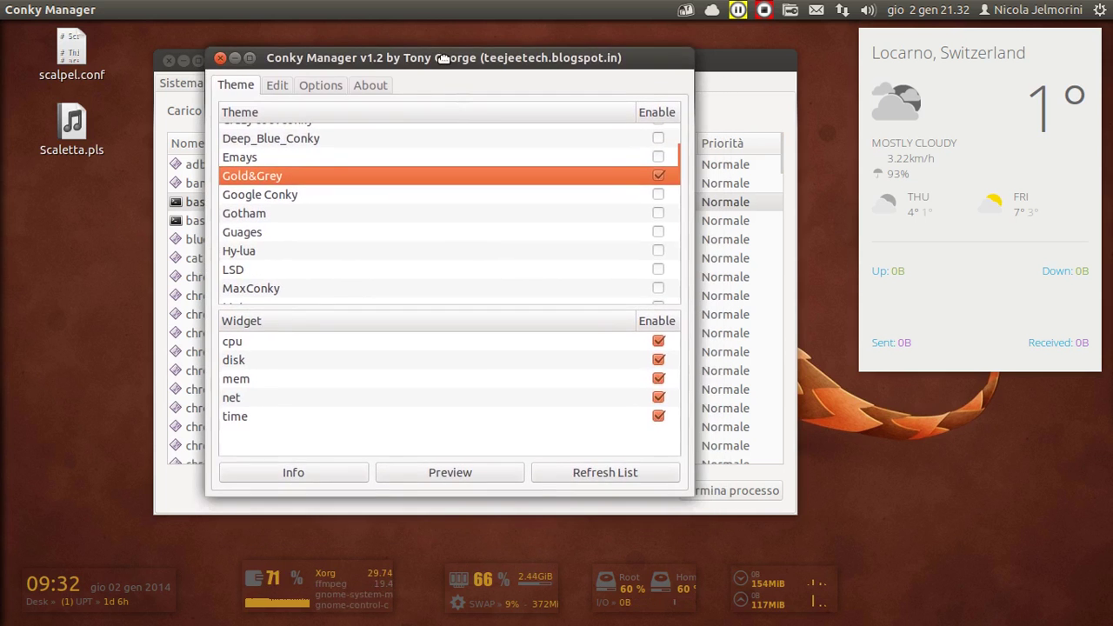
{"action": "left_click", "coordinate": [471, 477]}
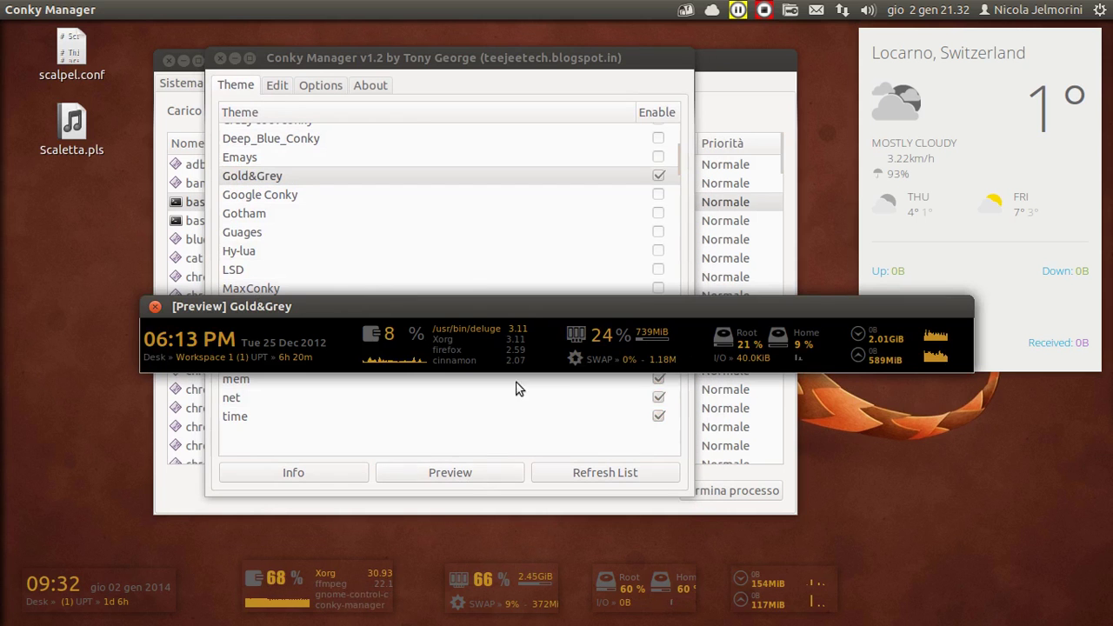
Step: Close the Gold&Grey preview and return to the start of the theme list
{"action": "left_click", "coordinate": [155, 308]}
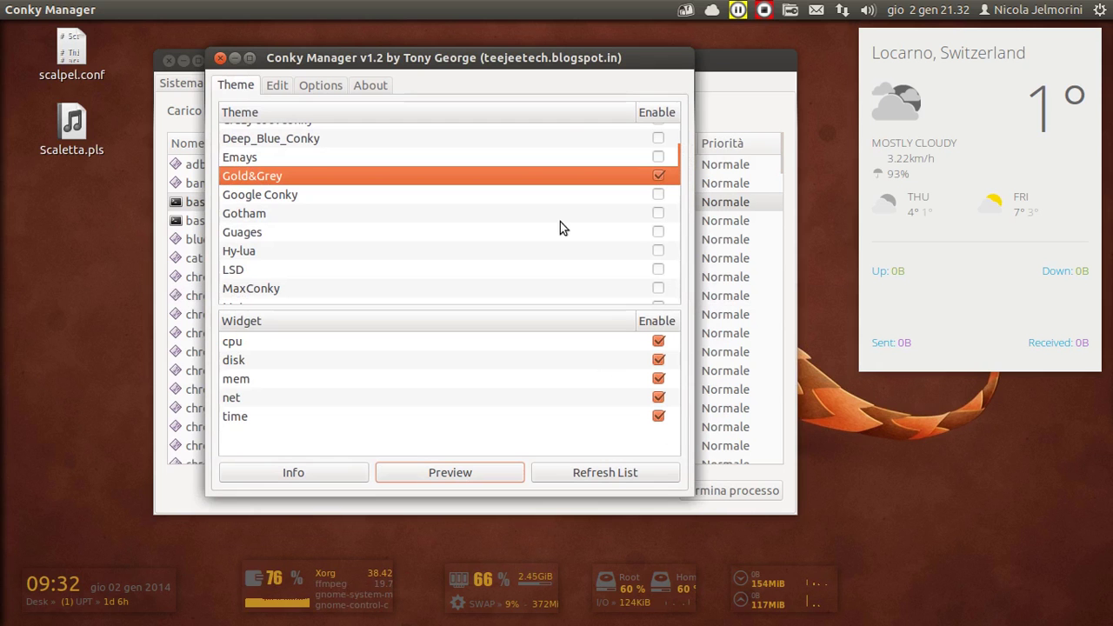
{"action": "scroll", "coordinate": [445, 234], "scroll_direction": "up", "scroll_amount": 5}
{"action": "scroll", "coordinate": [445, 233], "scroll_direction": "up", "scroll_amount": 2}
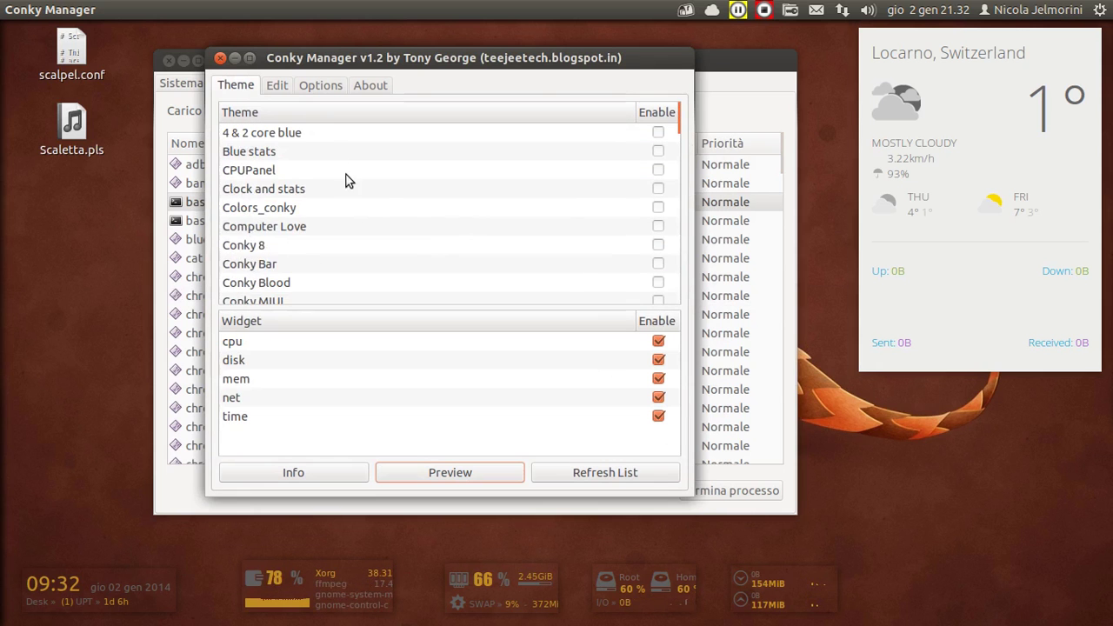
Step: Browse the widgets available for editing and load the Gold&Grey - cpu widget's properties
{"action": "left_click_drag", "start_coordinate": [282, 77], "coordinate": [301, 63]}
{"action": "left_click", "coordinate": [300, 66]}
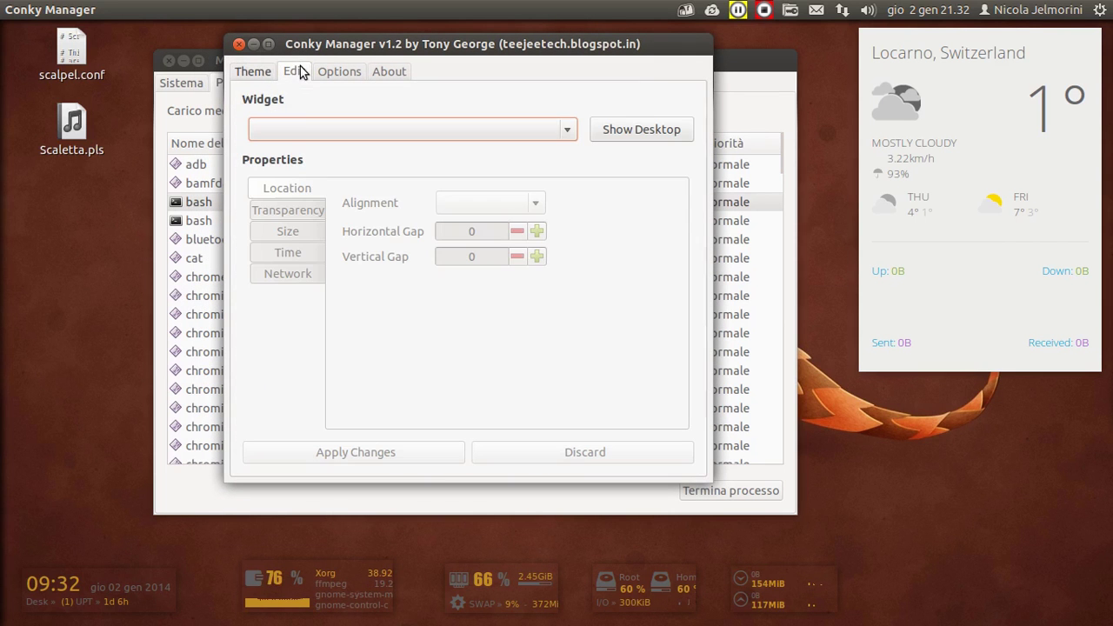
{"action": "left_click", "coordinate": [570, 130]}
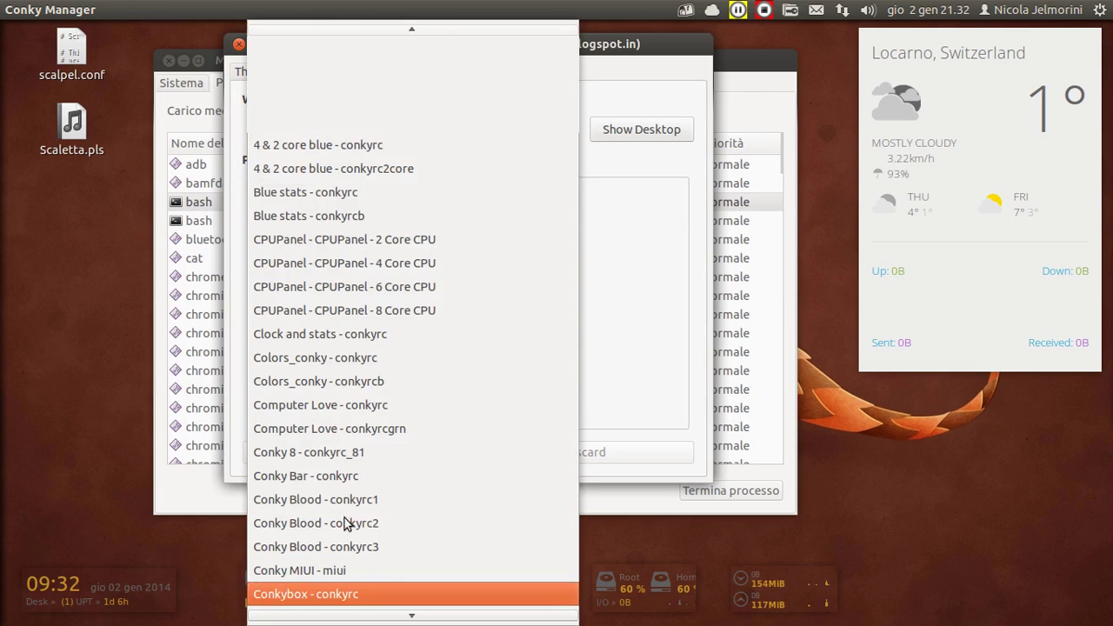
{"action": "scroll", "coordinate": [362, 382], "scroll_direction": "down", "scroll_amount": 5}
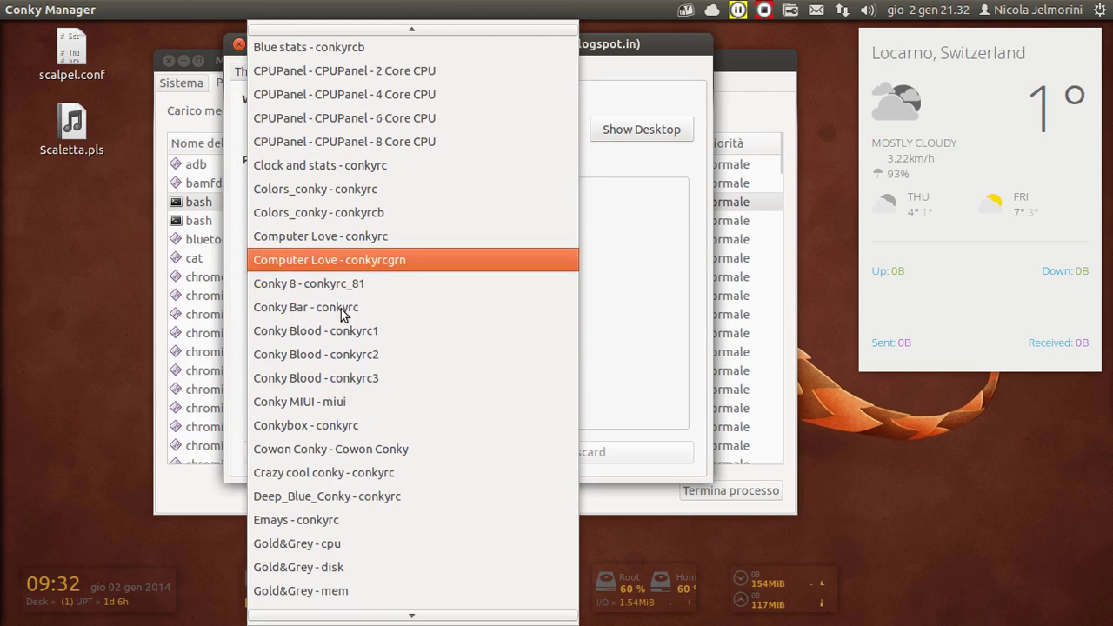
{"action": "scroll", "coordinate": [341, 337], "scroll_direction": "down", "scroll_amount": 1}
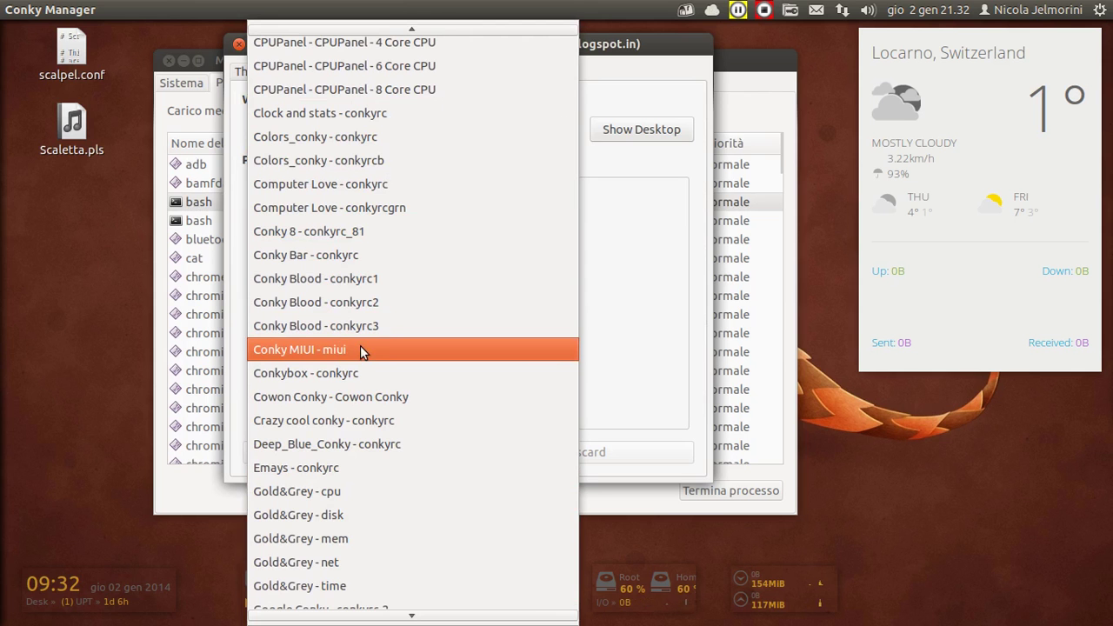
{"action": "scroll", "coordinate": [361, 346], "scroll_direction": "up", "scroll_amount": 3}
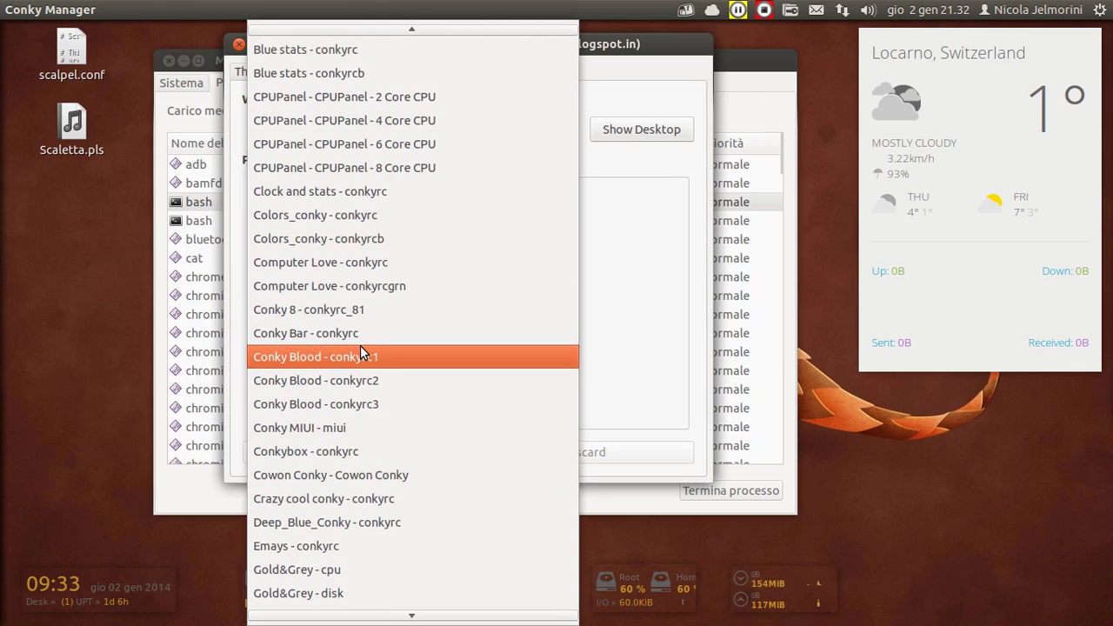
{"action": "scroll", "coordinate": [360, 345], "scroll_direction": "up", "scroll_amount": 1}
{"action": "scroll", "coordinate": [360, 345], "scroll_direction": "down", "scroll_amount": 2}
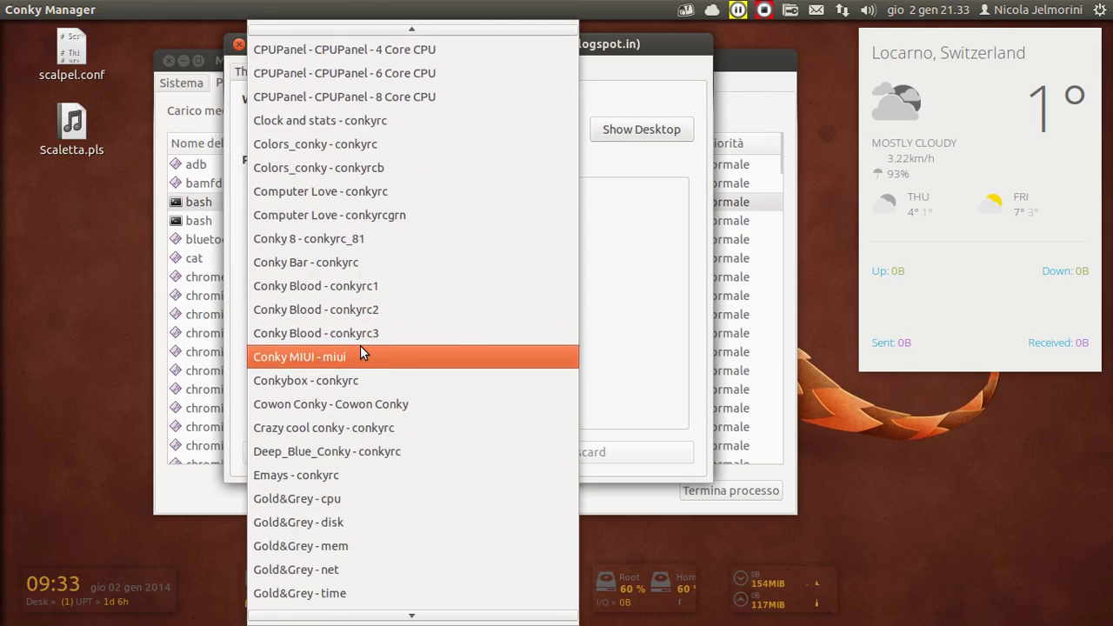
{"action": "scroll", "coordinate": [360, 345], "scroll_direction": "down", "scroll_amount": 3}
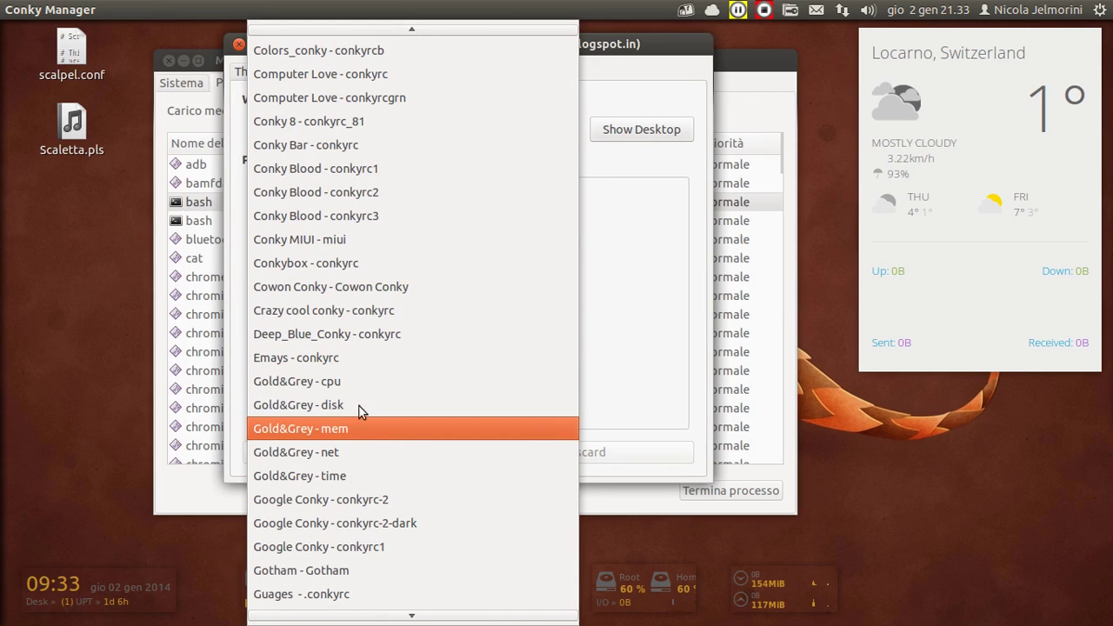
{"action": "left_click", "coordinate": [359, 380]}
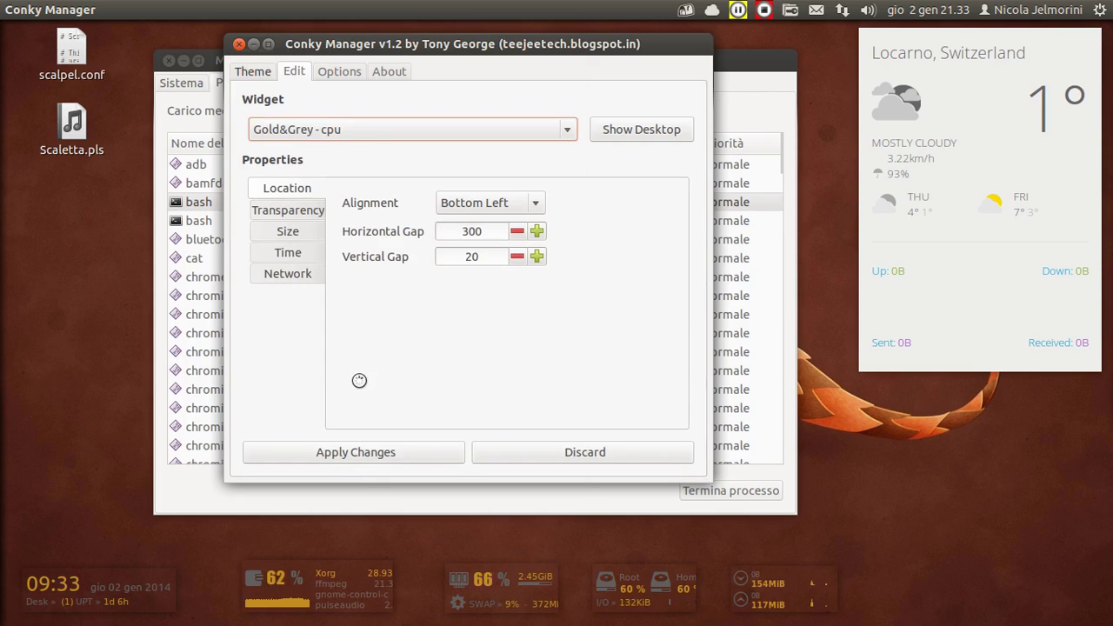
Step: Return to the theme list and select the cpu widget of the Gold&Grey theme
{"action": "left_click", "coordinate": [257, 74]}
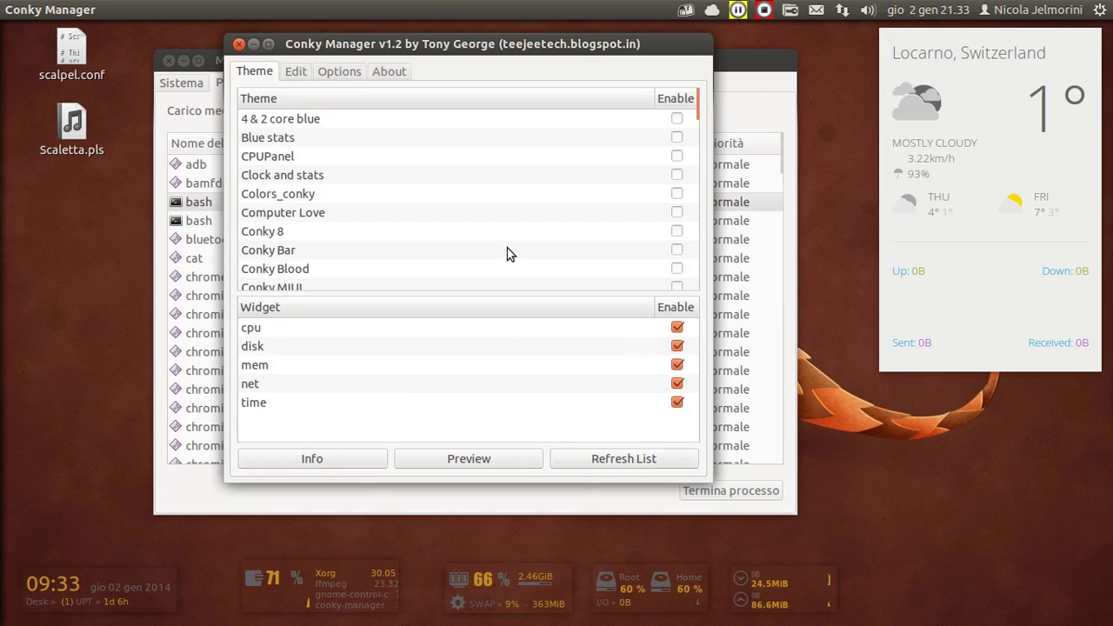
{"action": "scroll", "coordinate": [423, 179], "scroll_direction": "down", "scroll_amount": 5}
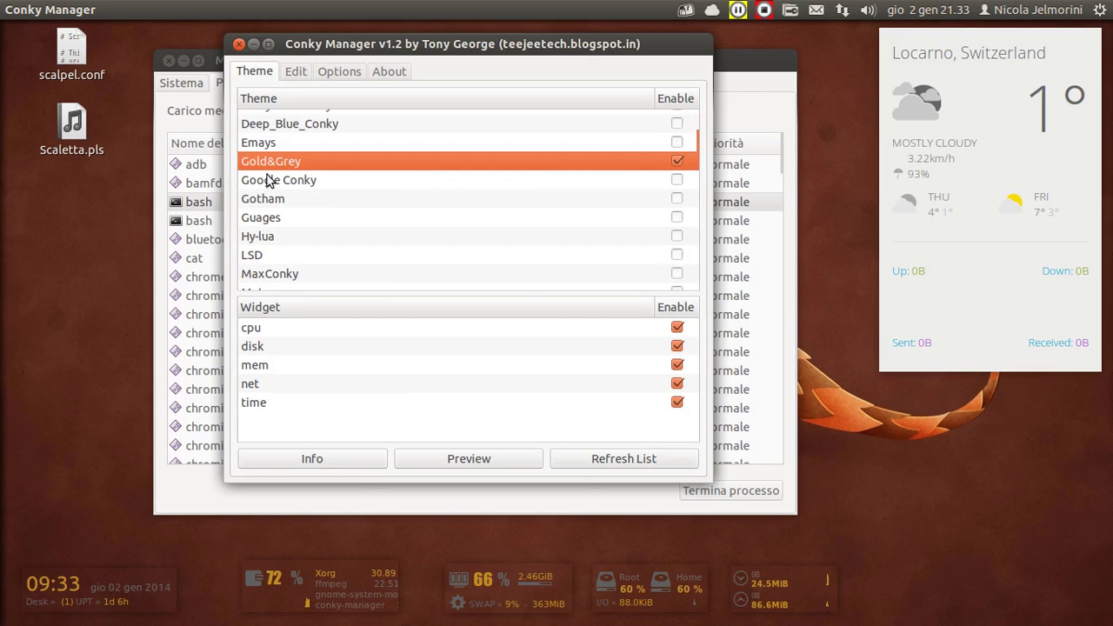
{"action": "left_click", "coordinate": [296, 329]}
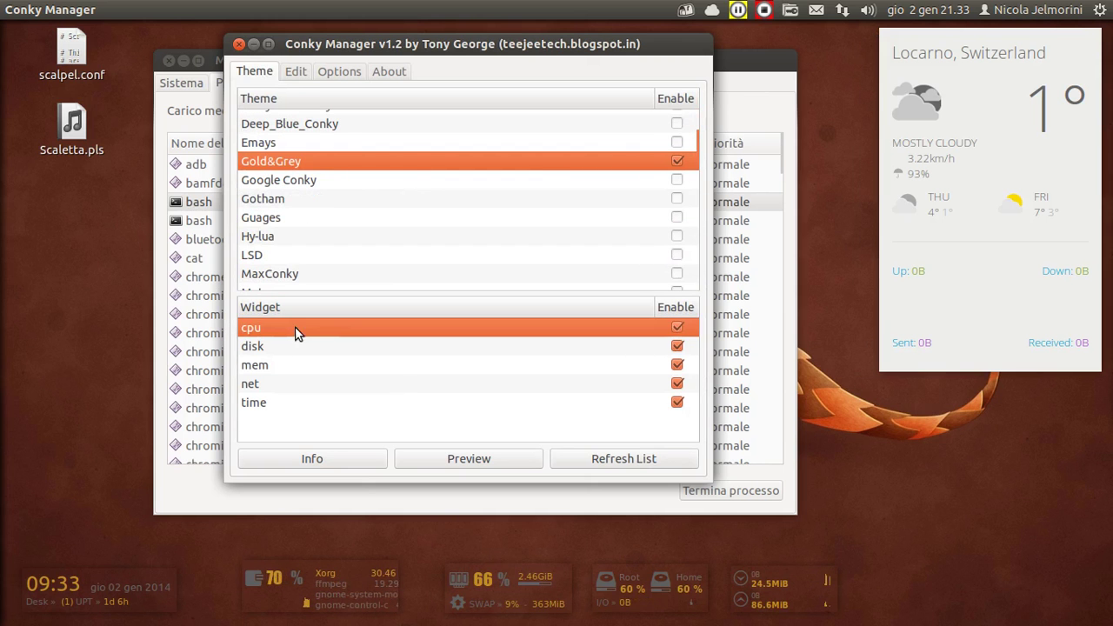
Step: Load Gold&Grey - cpu again as the widget to edit
{"action": "left_click", "coordinate": [300, 73]}
{"action": "left_click", "coordinate": [369, 131]}
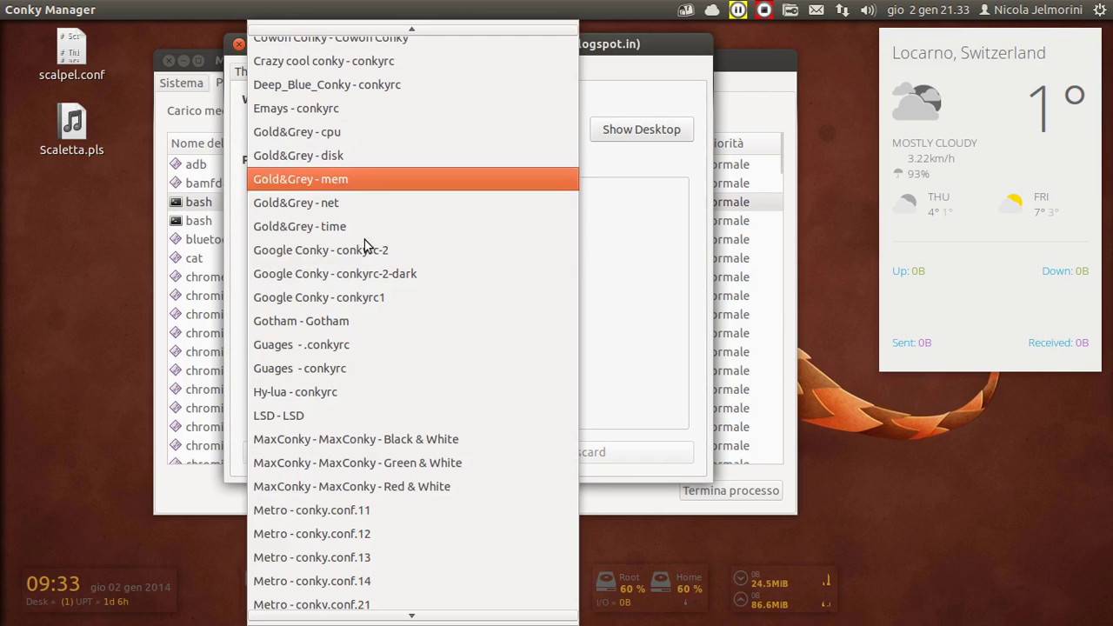
{"action": "left_click", "coordinate": [344, 138]}
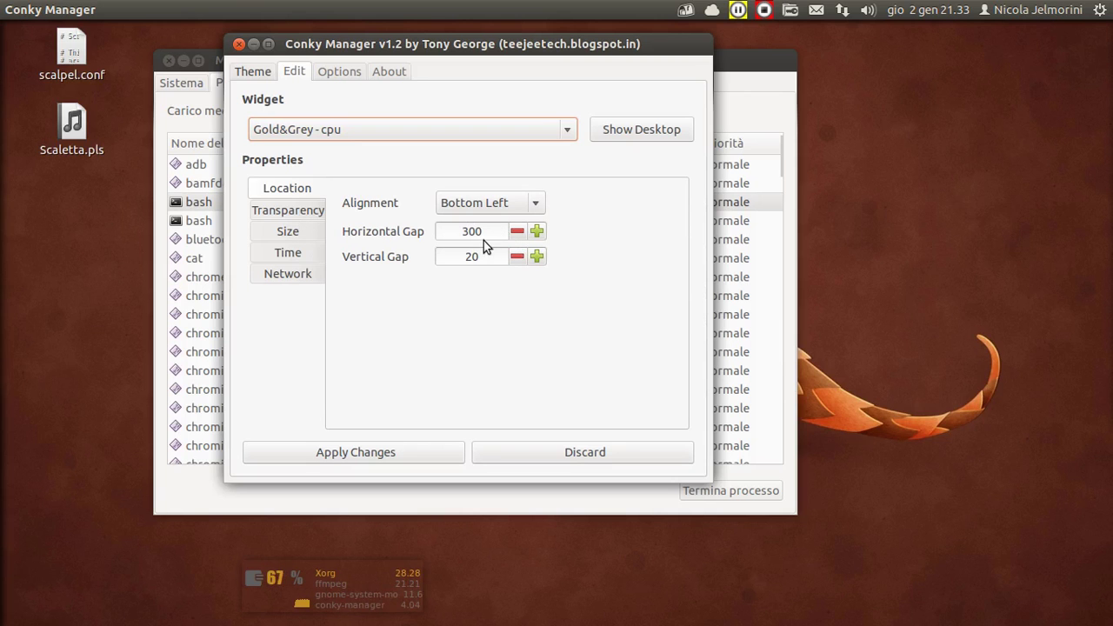
Step: Examine the transparency, size, time and network properties of the Gold&Grey cpu widget
{"action": "left_click", "coordinate": [307, 212]}
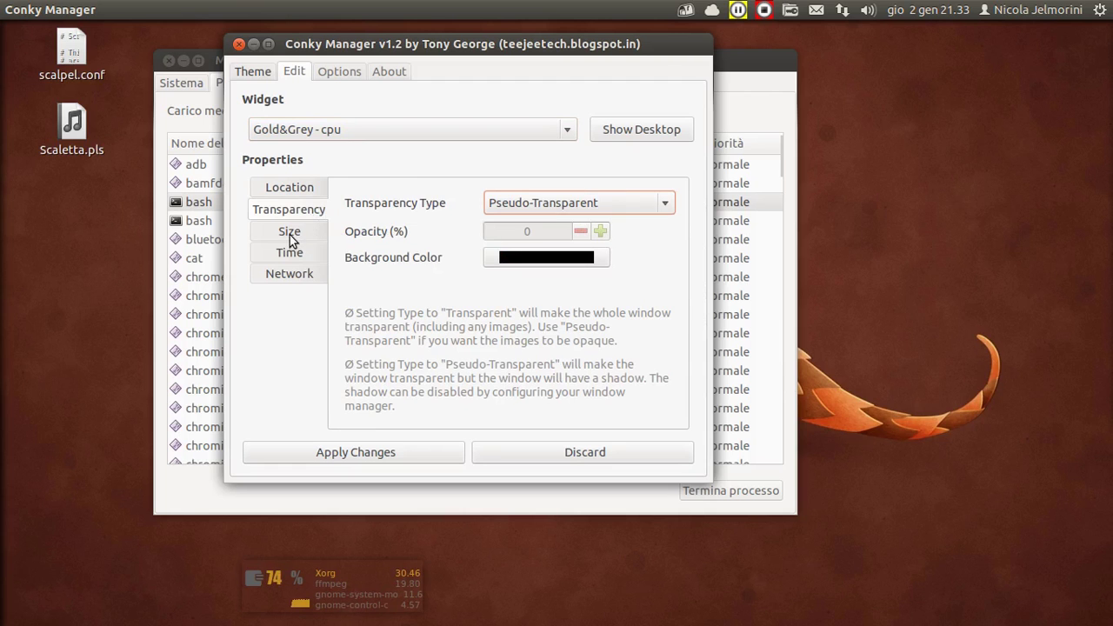
{"action": "left_click", "coordinate": [292, 240]}
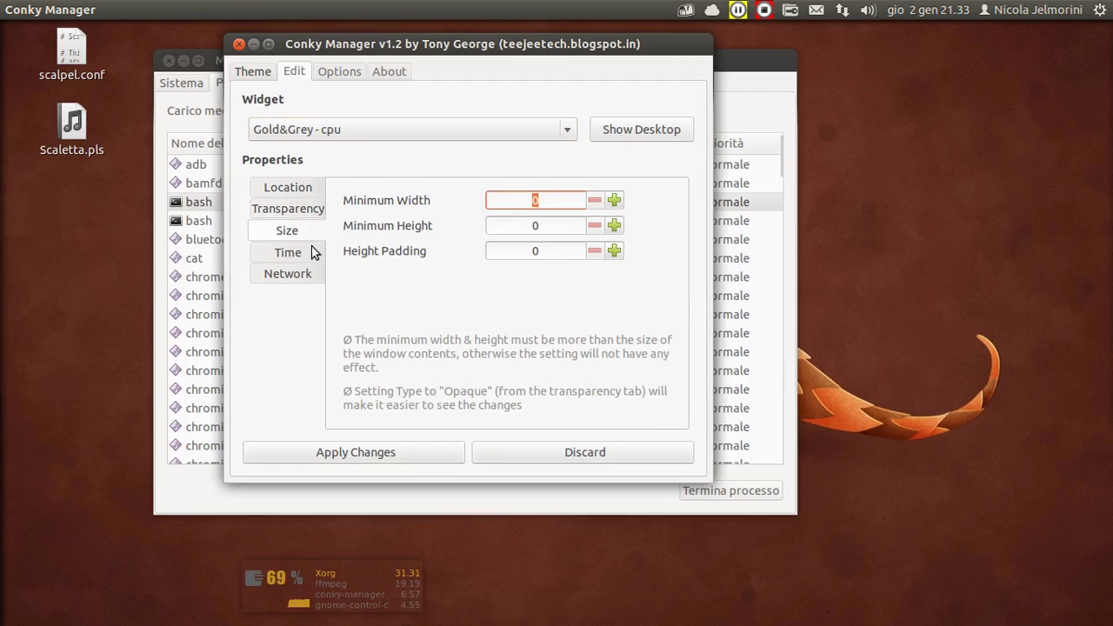
{"action": "left_click", "coordinate": [301, 254]}
{"action": "left_click", "coordinate": [297, 275]}
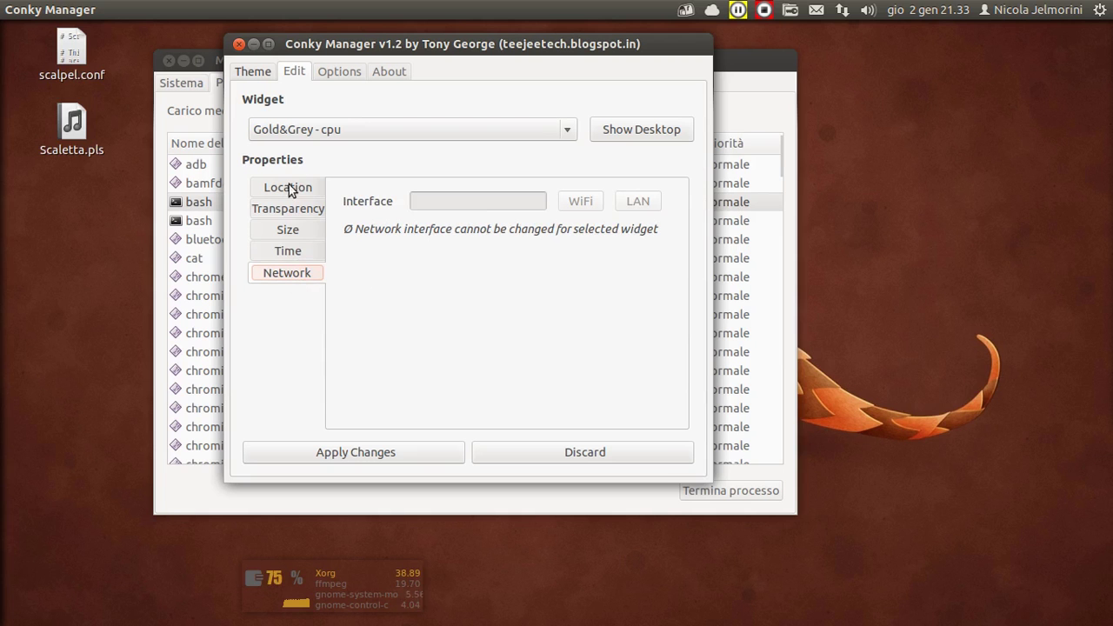
{"action": "left_click", "coordinate": [288, 251]}
{"action": "left_click", "coordinate": [288, 272]}
{"action": "left_click", "coordinate": [305, 257]}
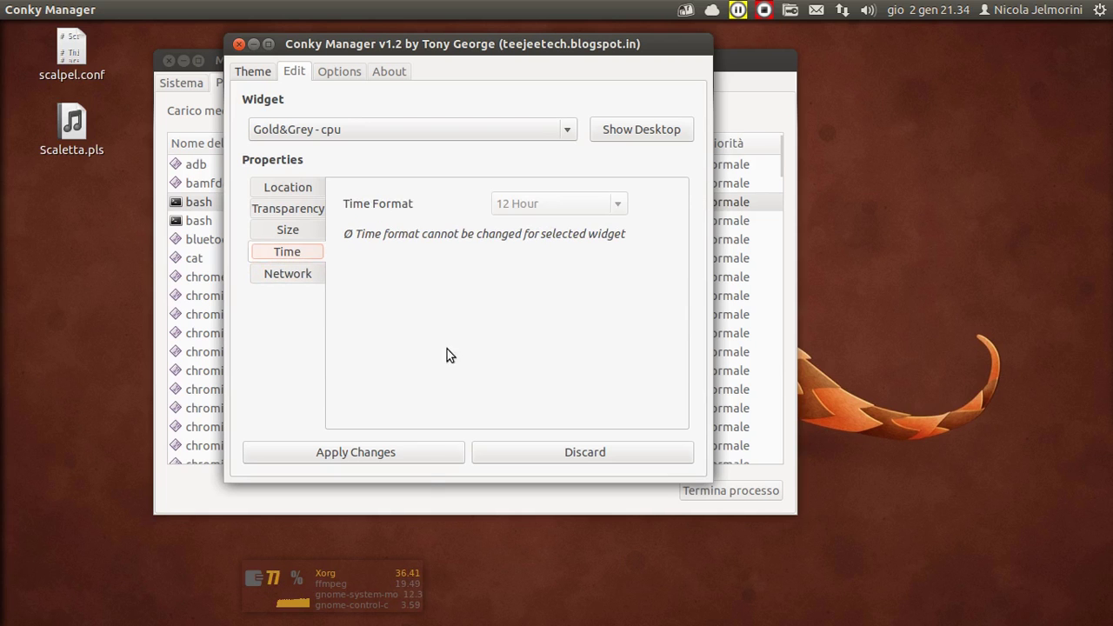
Step: Review the cpu widget's location alignment choices, keeping Bottom Left, and look at its size settings again
{"action": "left_click", "coordinate": [284, 188]}
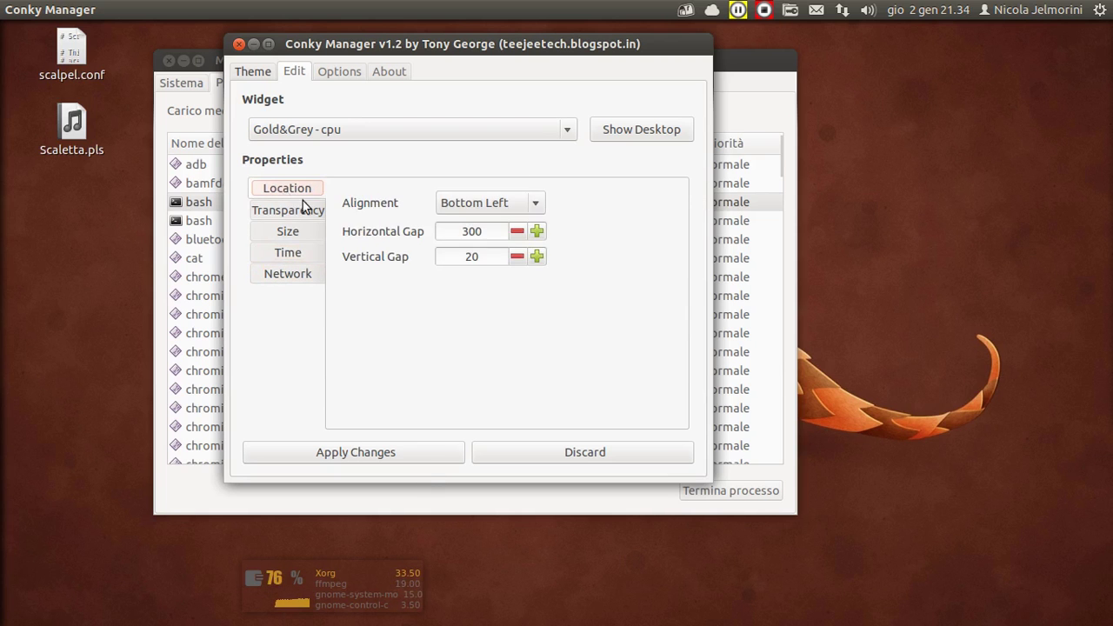
{"action": "left_click", "coordinate": [480, 203]}
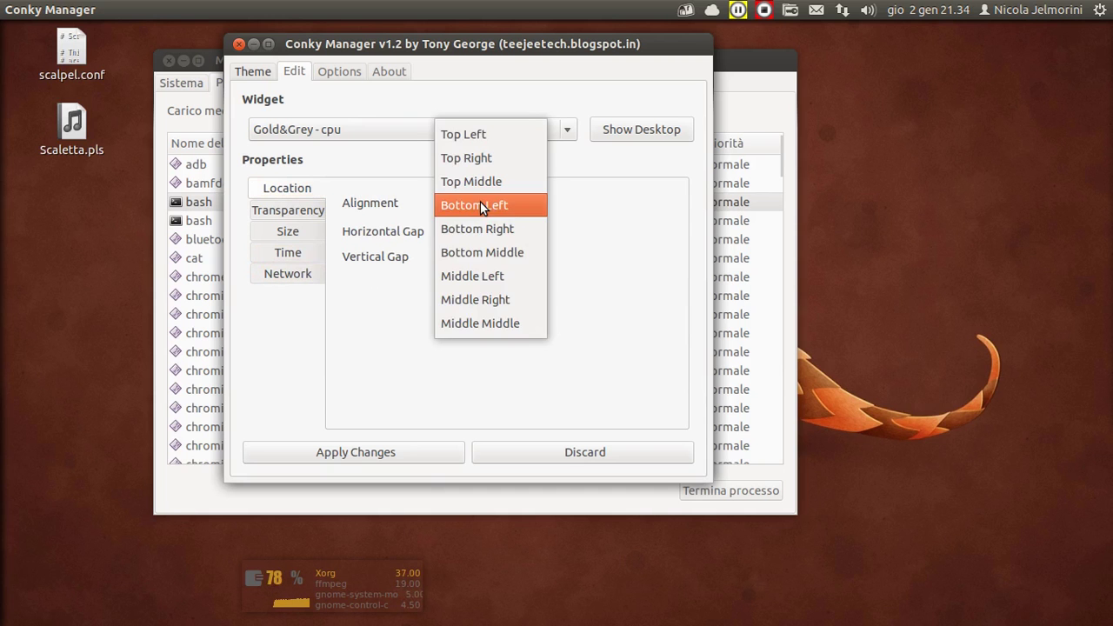
{"action": "left_click", "coordinate": [480, 205]}
{"action": "left_click", "coordinate": [287, 230]}
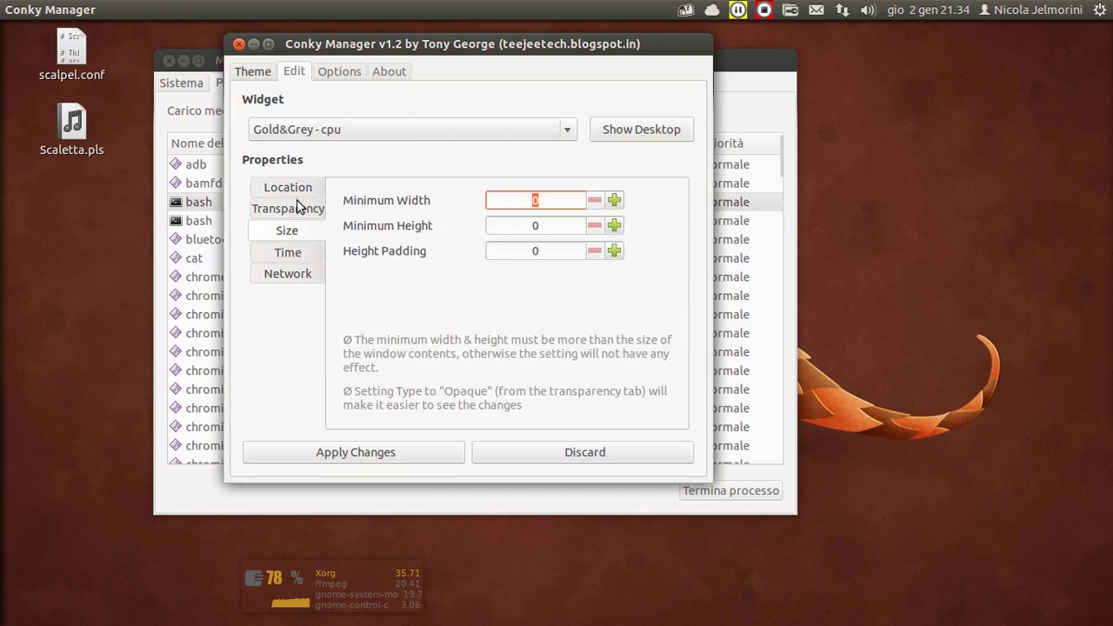
{"action": "left_click", "coordinate": [295, 188]}
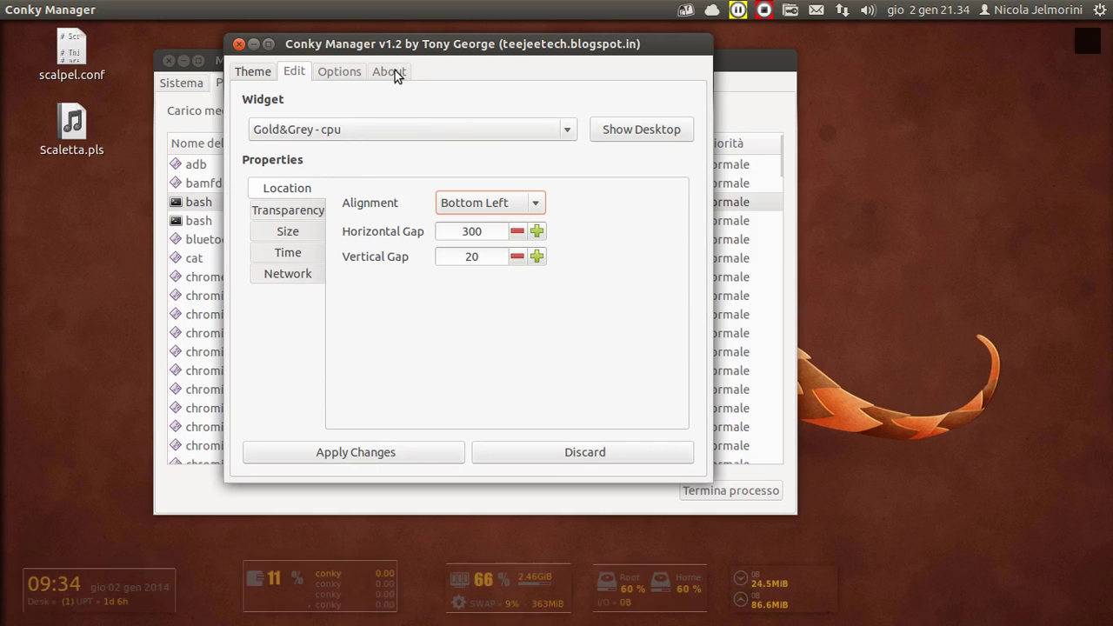
Step: Show the Run Conky at system startup option and select the Conky entry in Ubuntu's startup application preferences
{"action": "key", "text": "ctrl+Page_Down"}
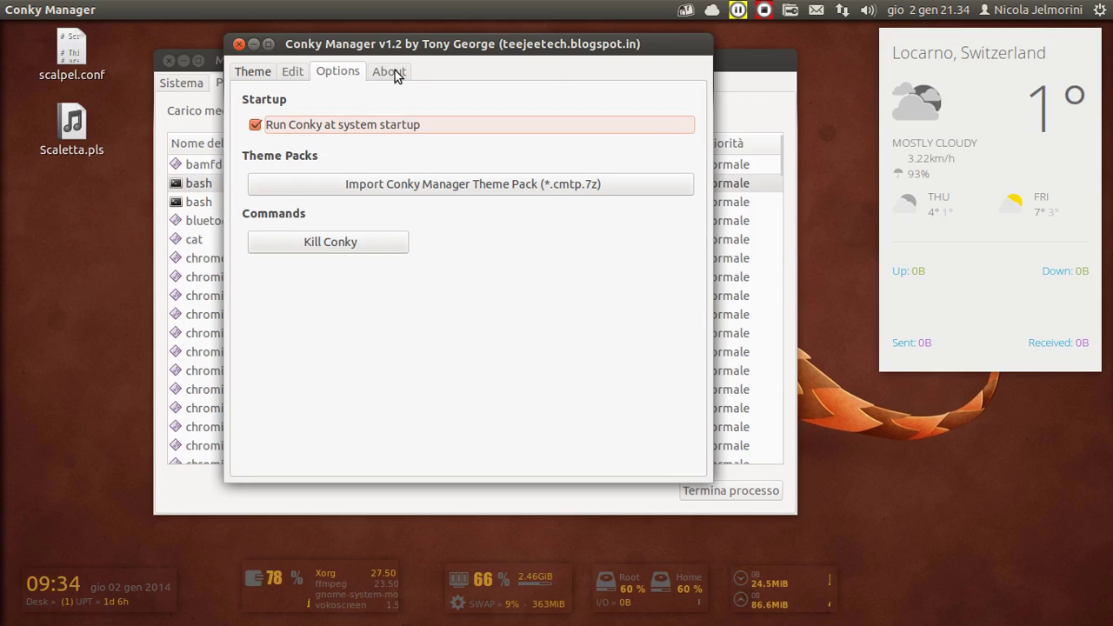
{"action": "mouse_move", "coordinate": [468, 46]}
{"action": "left_mouse_down"}
{"action": "mouse_move", "coordinate": [489, 49]}
{"action": "mouse_move", "coordinate": [487, 40]}
{"action": "left_mouse_up"}
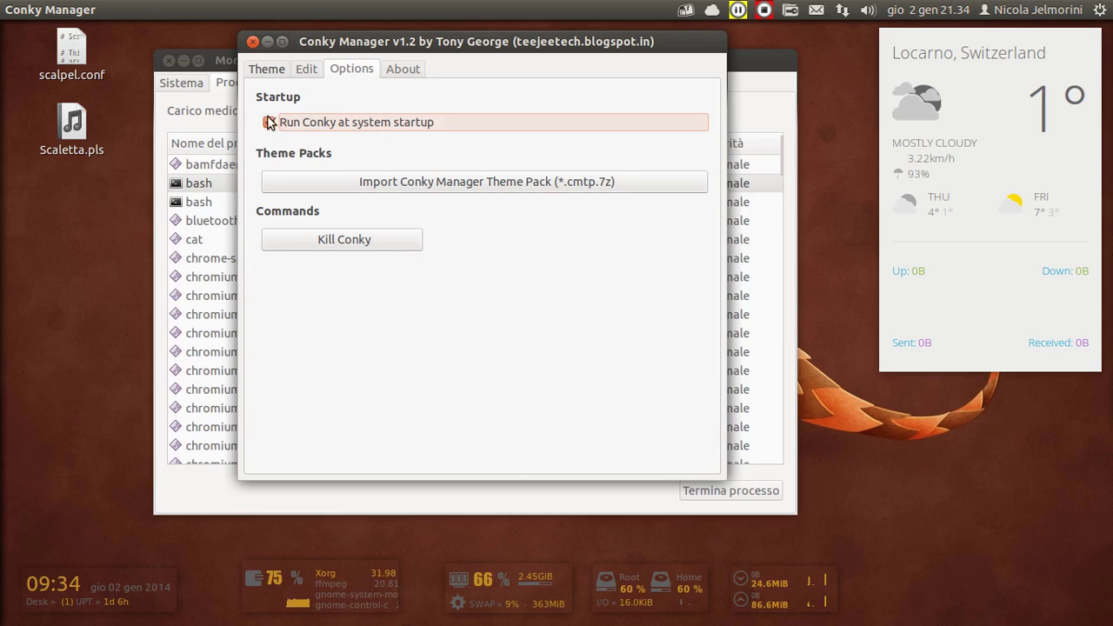
{"action": "left_click", "coordinate": [1100, 9]}
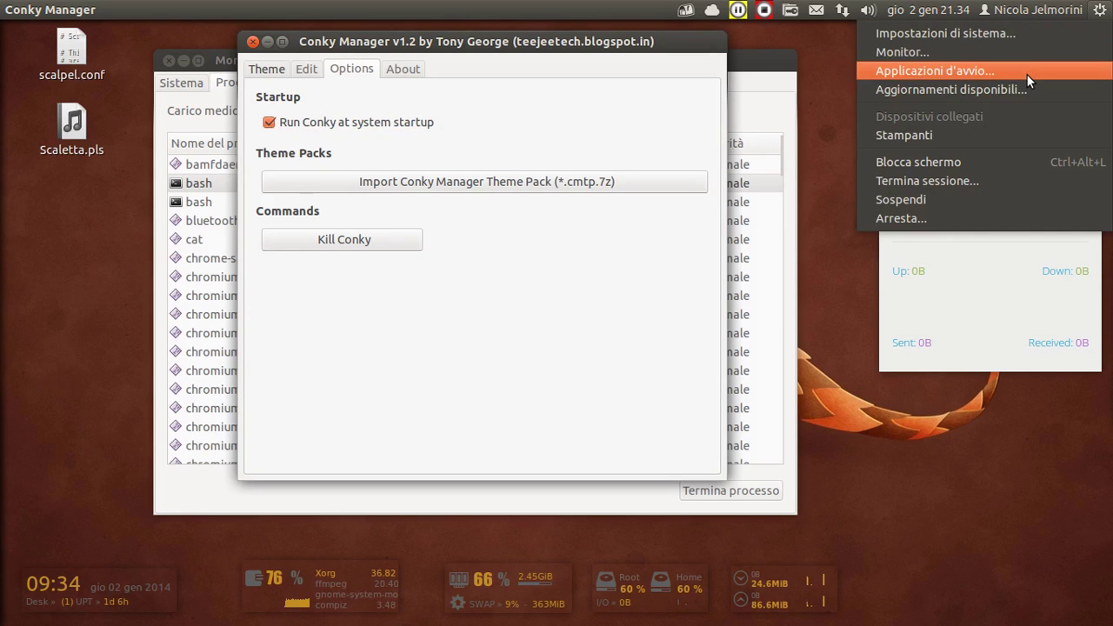
{"action": "left_click", "coordinate": [1028, 72]}
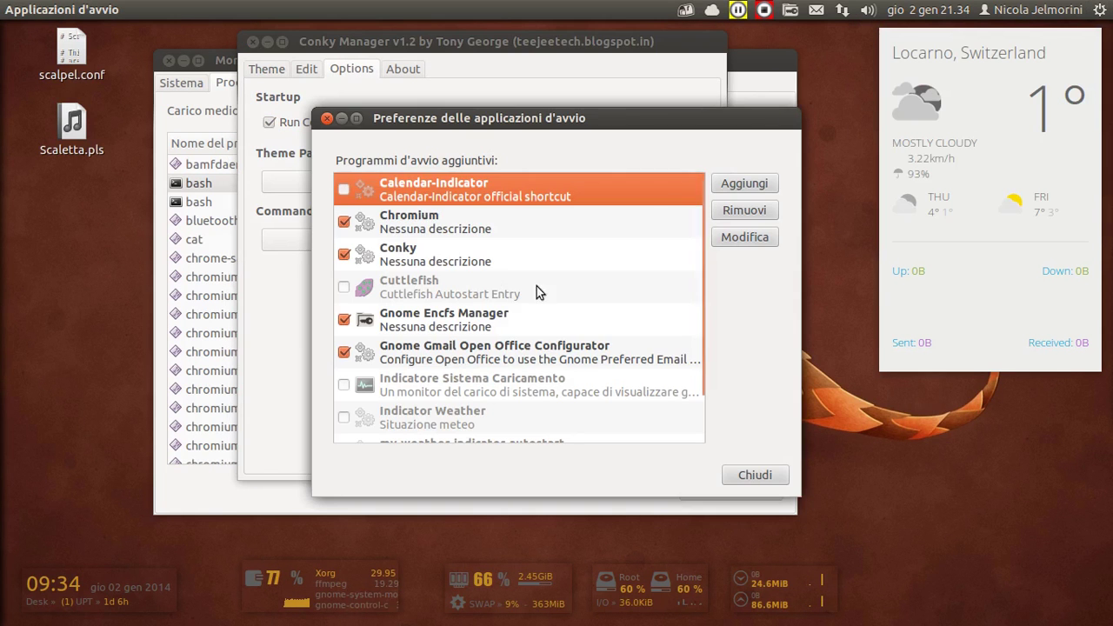
{"action": "left_click", "coordinate": [445, 256]}
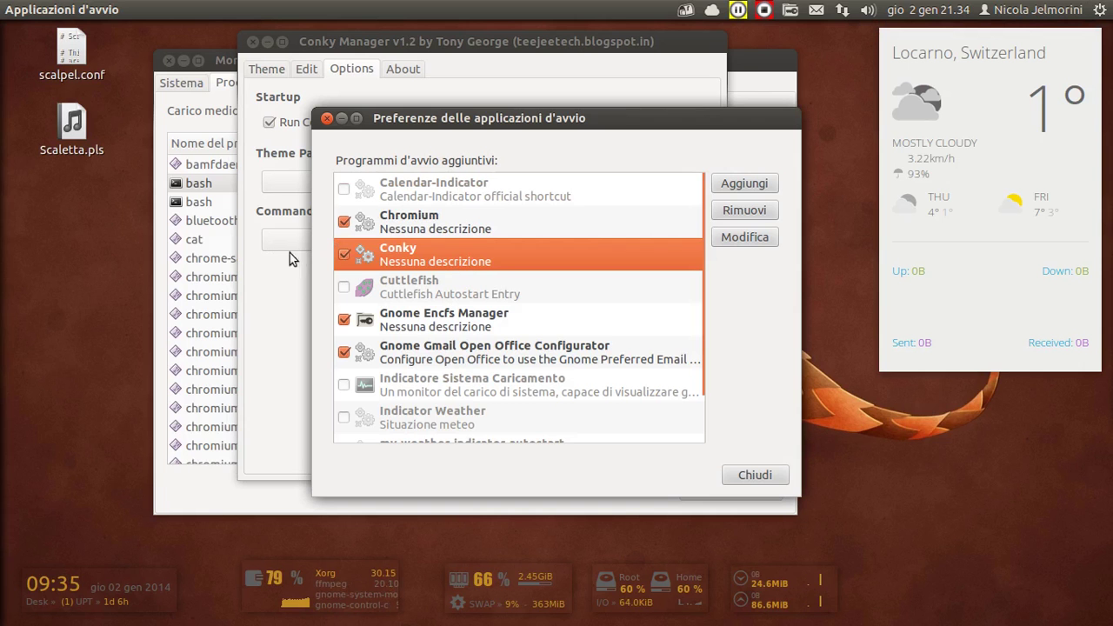
Step: Inspect the full command of the Conky startup entry, leaving it unedited, and close the startup preferences
{"action": "left_click", "coordinate": [741, 236]}
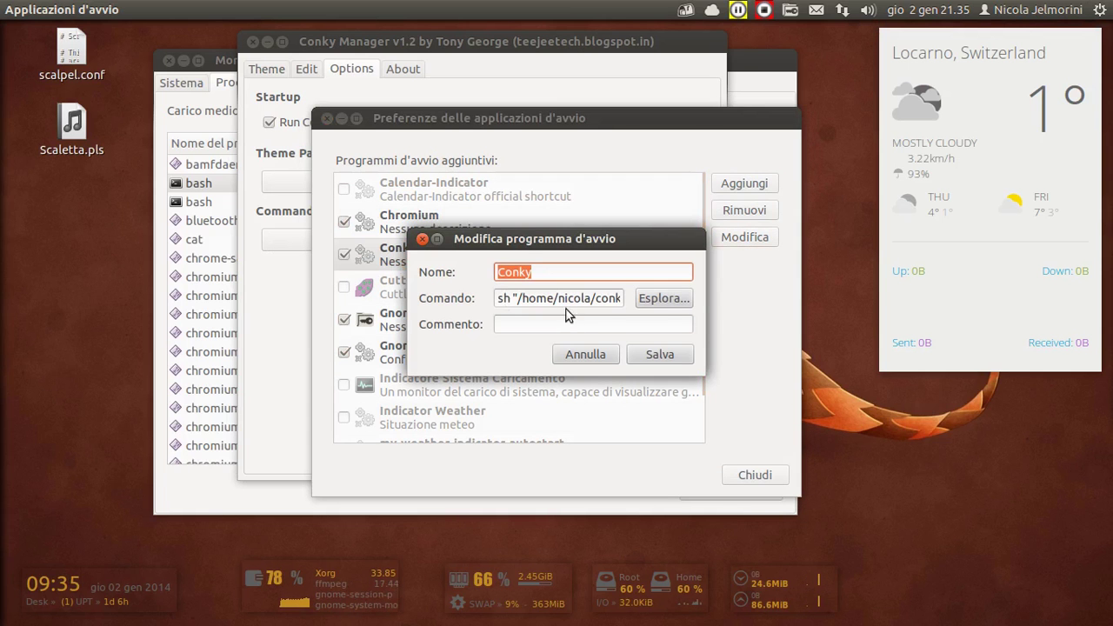
{"action": "left_click_drag", "start_coordinate": [704, 294], "coordinate": [1043, 296]}
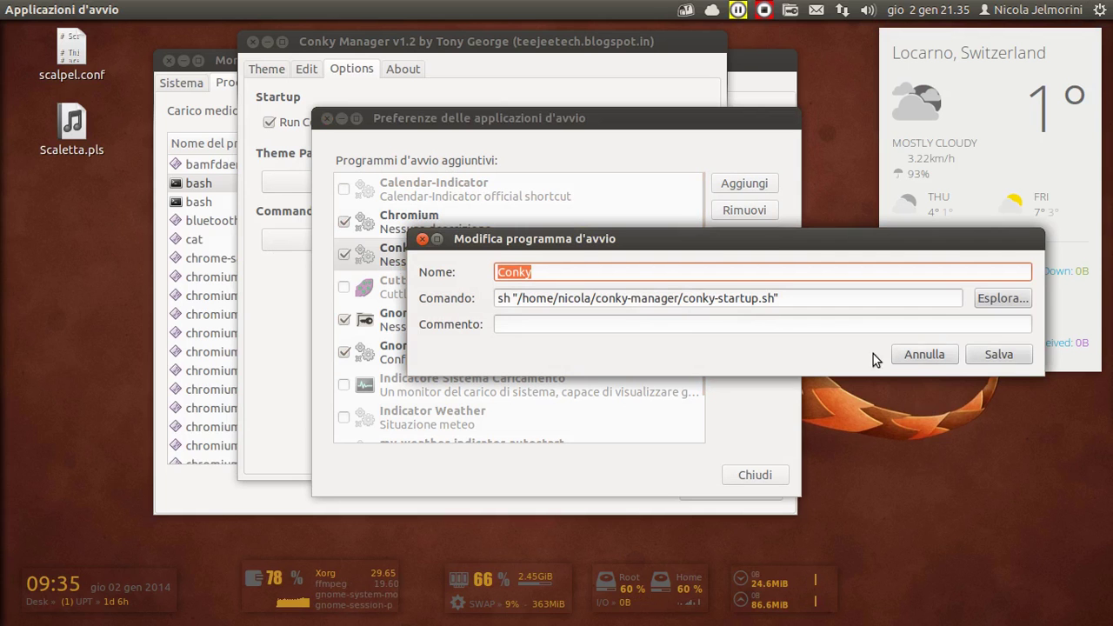
{"action": "left_click", "coordinate": [925, 355]}
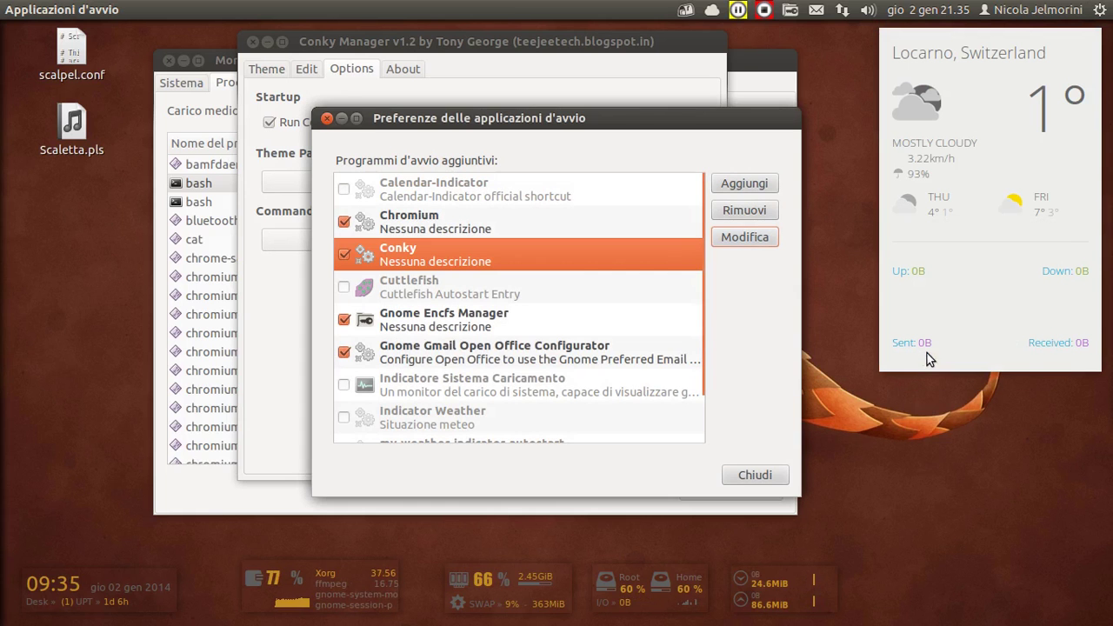
{"action": "left_click", "coordinate": [755, 475]}
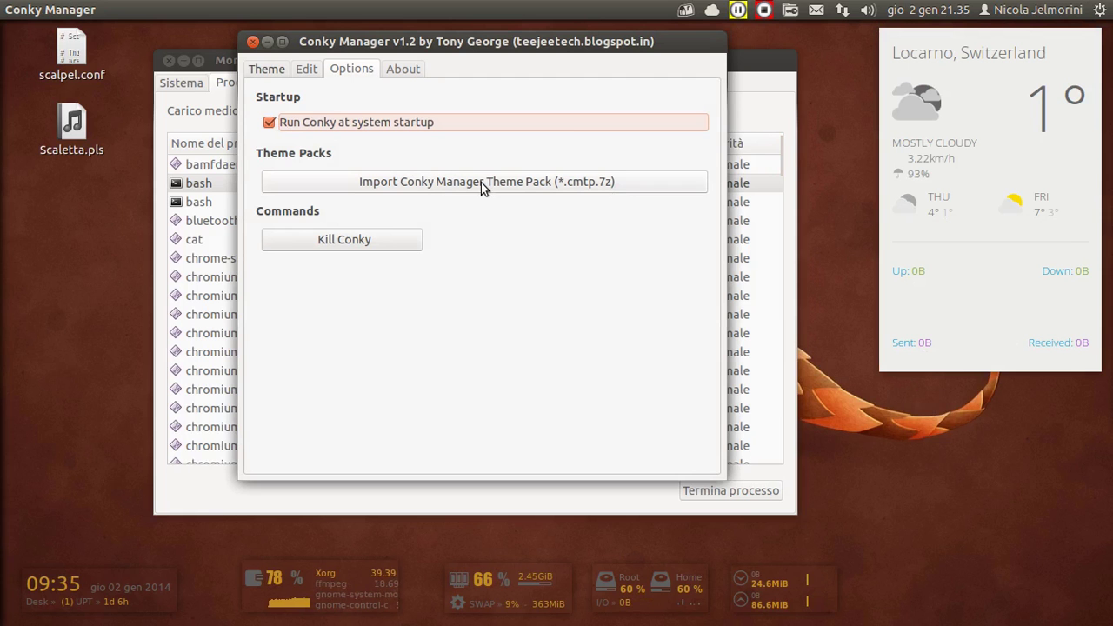
Step: View Conky Manager's version and website information, and return to the theme list
{"action": "mouse_move", "coordinate": [382, 44]}
{"action": "left_mouse_down"}
{"action": "mouse_move", "coordinate": [412, 49]}
{"action": "mouse_move", "coordinate": [401, 41]}
{"action": "left_mouse_up"}
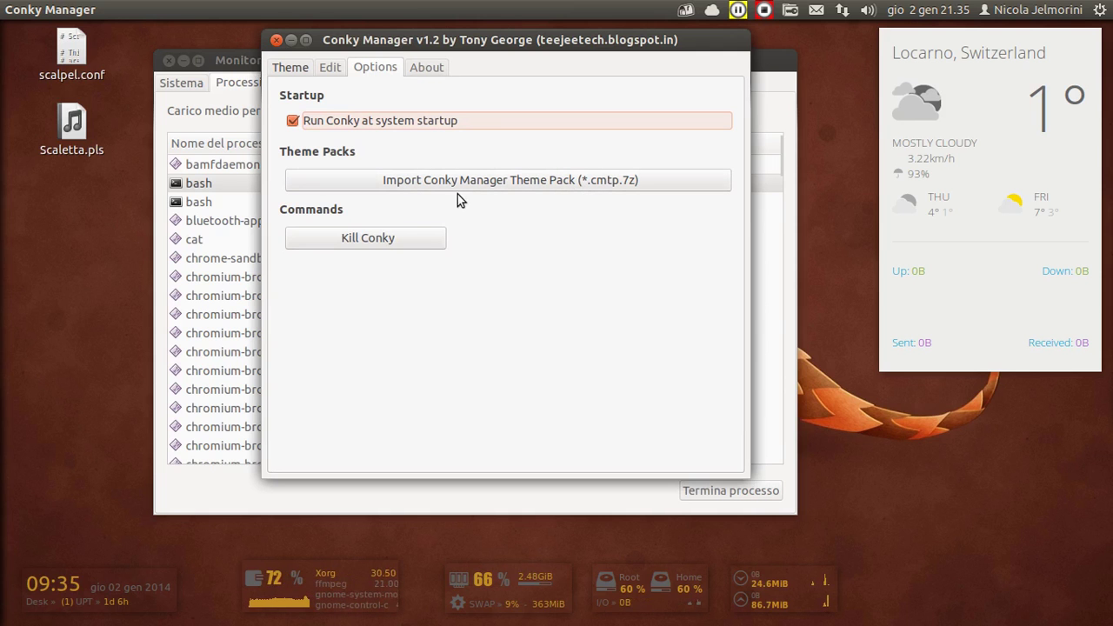
{"action": "left_click", "coordinate": [428, 67]}
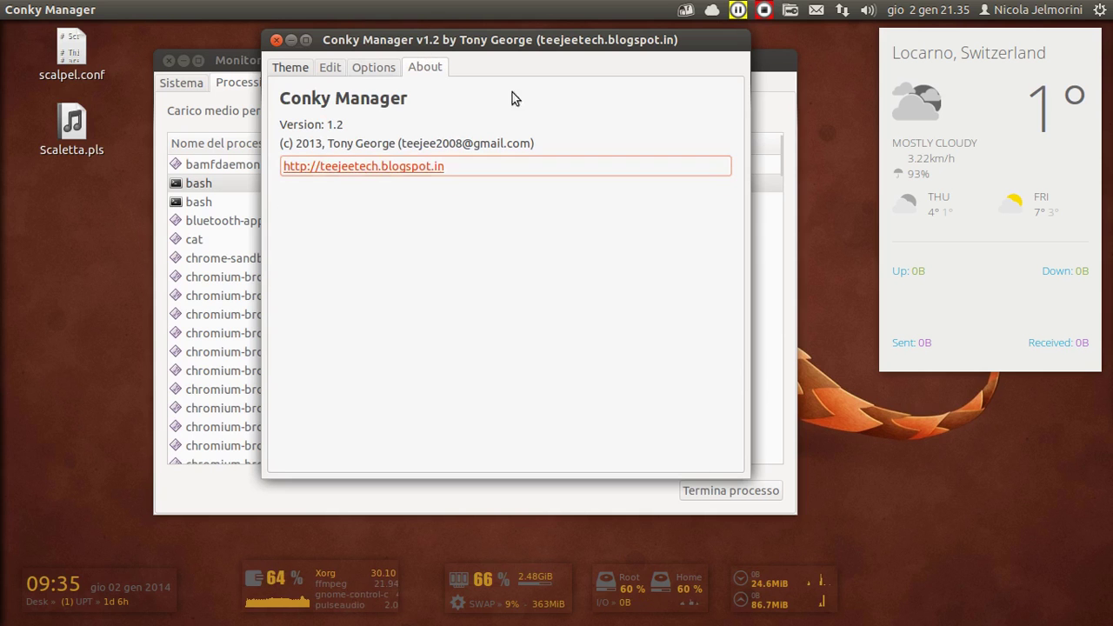
{"action": "left_click", "coordinate": [291, 67]}
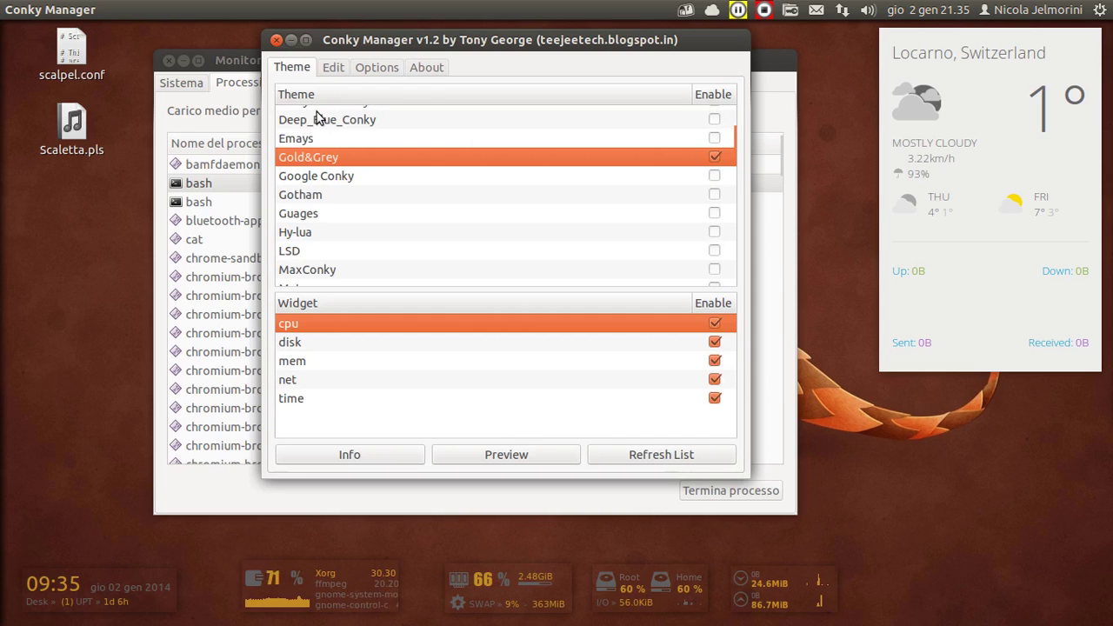
Step: Browse the theme list around Gold&Grey once more and close Conky Manager
{"action": "left_click_drag", "start_coordinate": [442, 31], "coordinate": [474, 53]}
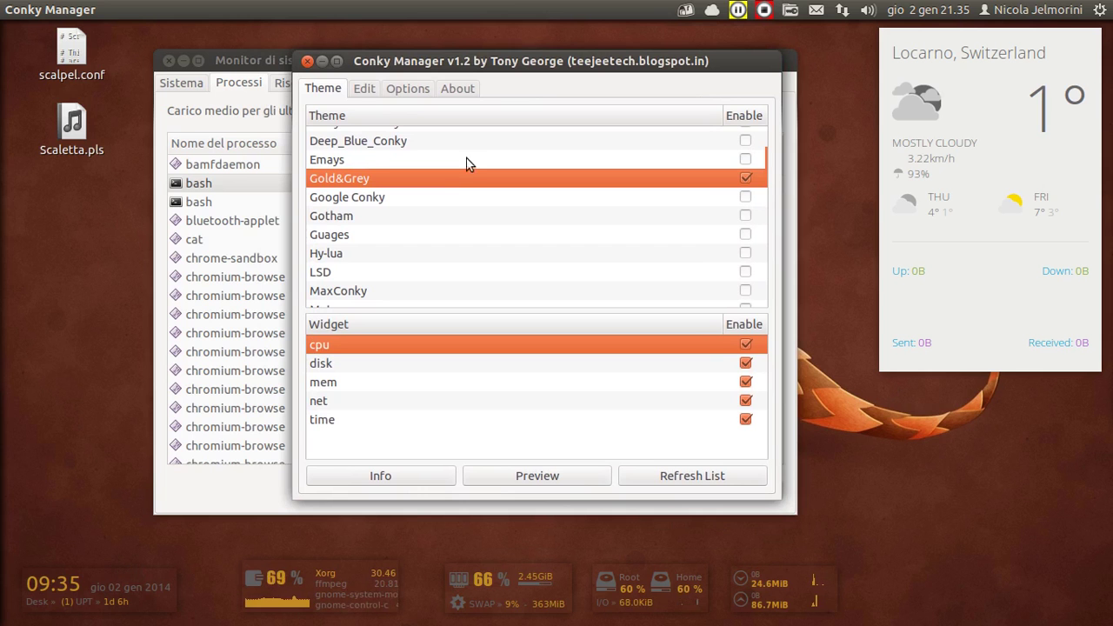
{"action": "scroll", "coordinate": [469, 243], "scroll_direction": "up", "scroll_amount": 3}
{"action": "scroll", "coordinate": [475, 235], "scroll_direction": "down", "scroll_amount": 3}
{"action": "scroll", "coordinate": [475, 235], "scroll_direction": "down", "scroll_amount": 4}
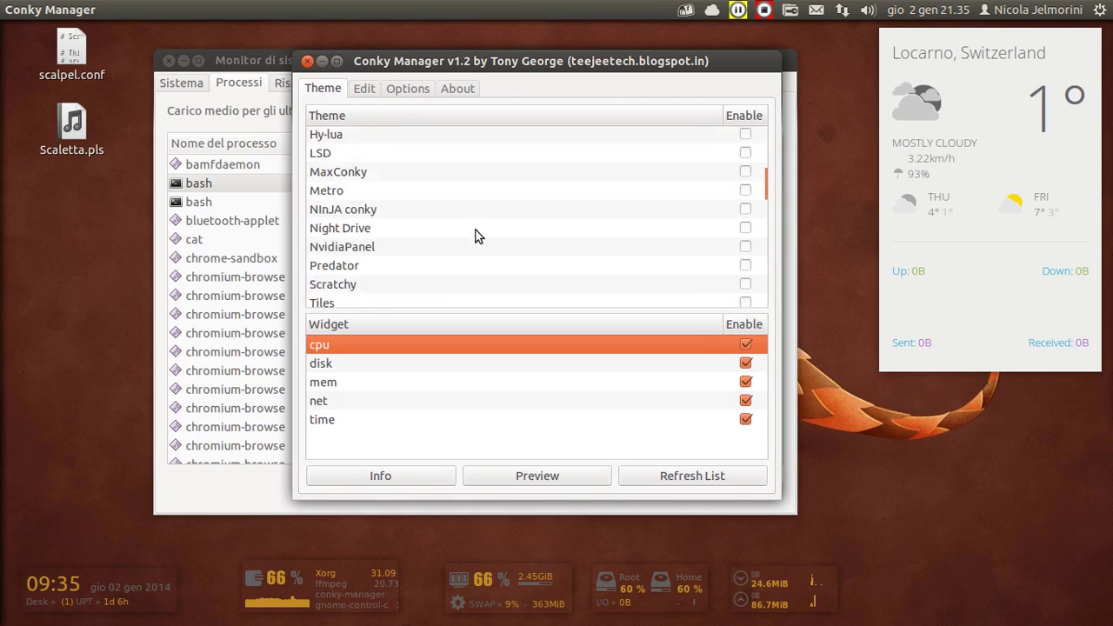
{"action": "scroll", "coordinate": [475, 235], "scroll_direction": "up", "scroll_amount": 5}
{"action": "scroll", "coordinate": [476, 234], "scroll_direction": "down", "scroll_amount": 1}
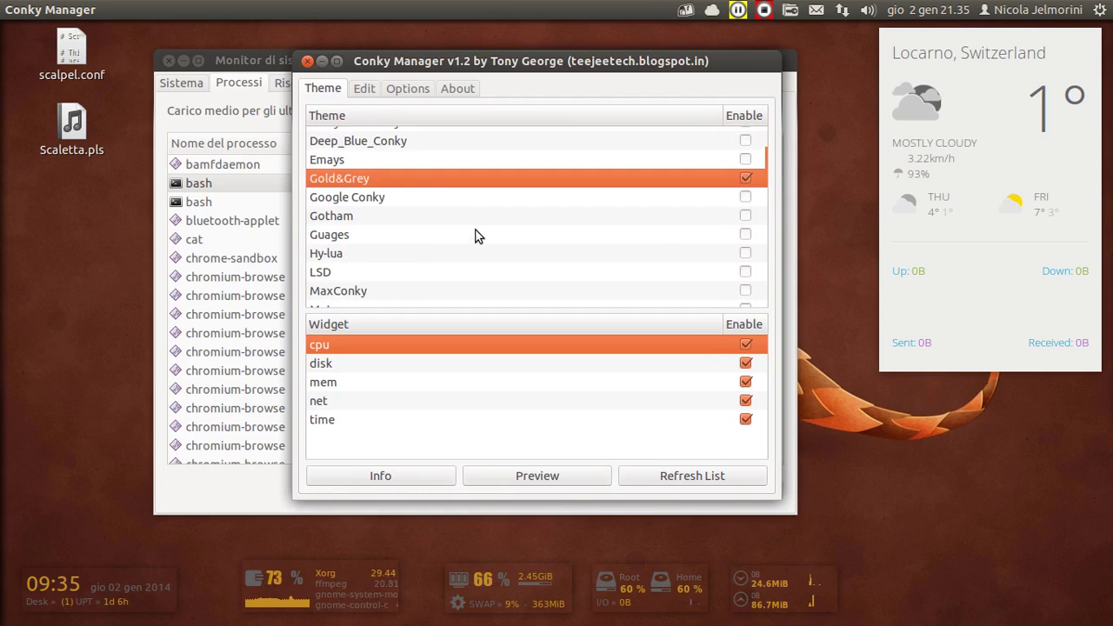
{"action": "left_click", "coordinate": [308, 62]}
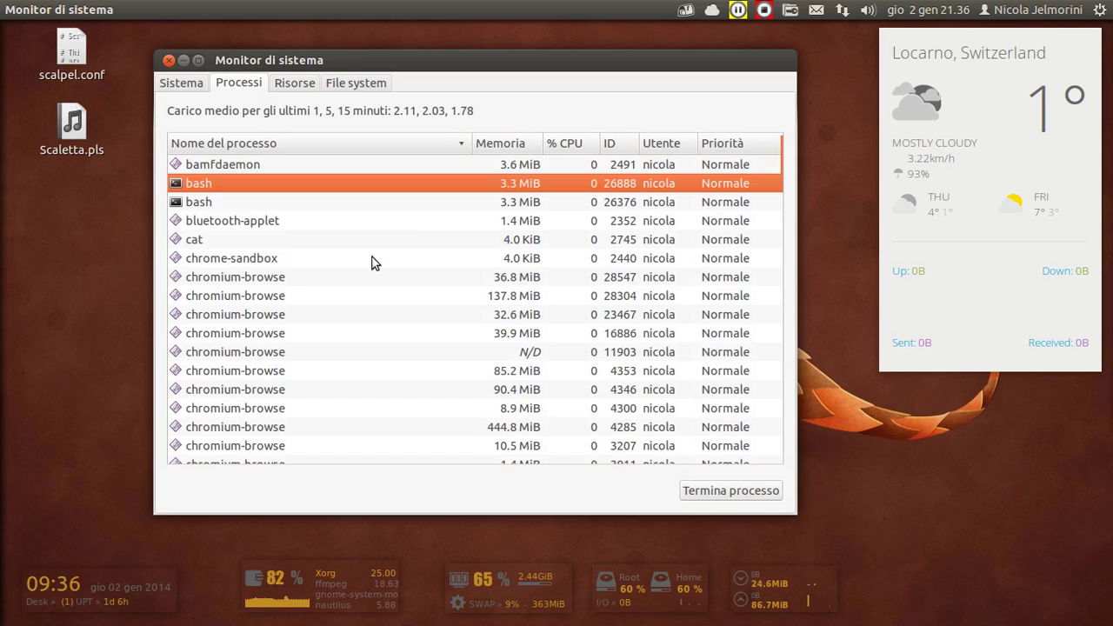
Step: Locate the conky processes in System Monitor's process list
{"action": "scroll", "coordinate": [363, 281], "scroll_direction": "down", "scroll_amount": 5}
{"action": "scroll", "coordinate": [378, 273], "scroll_direction": "up", "scroll_amount": 5}
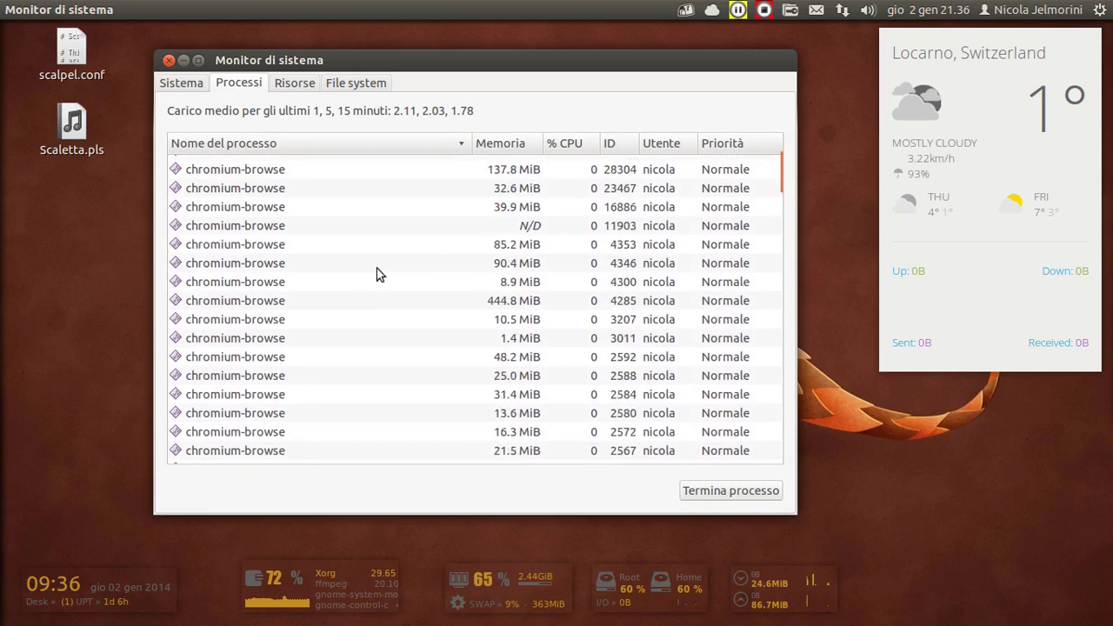
{"action": "scroll", "coordinate": [376, 275], "scroll_direction": "down", "scroll_amount": 13}
{"action": "scroll", "coordinate": [376, 281], "scroll_direction": "up", "scroll_amount": 2}
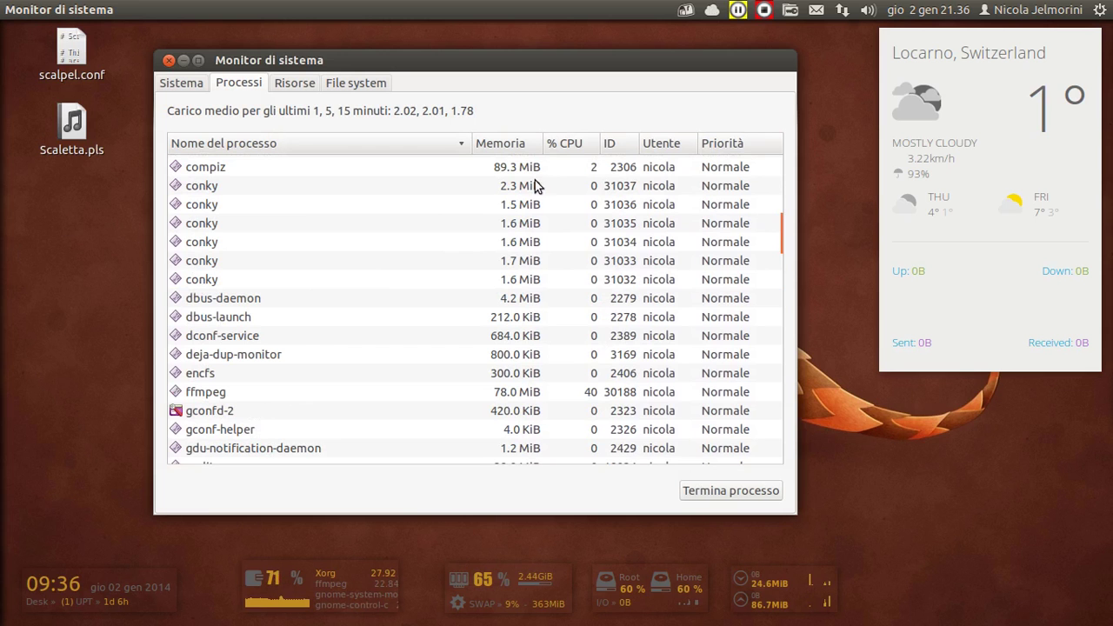
{"action": "left_click_drag", "start_coordinate": [294, 60], "coordinate": [287, 49]}
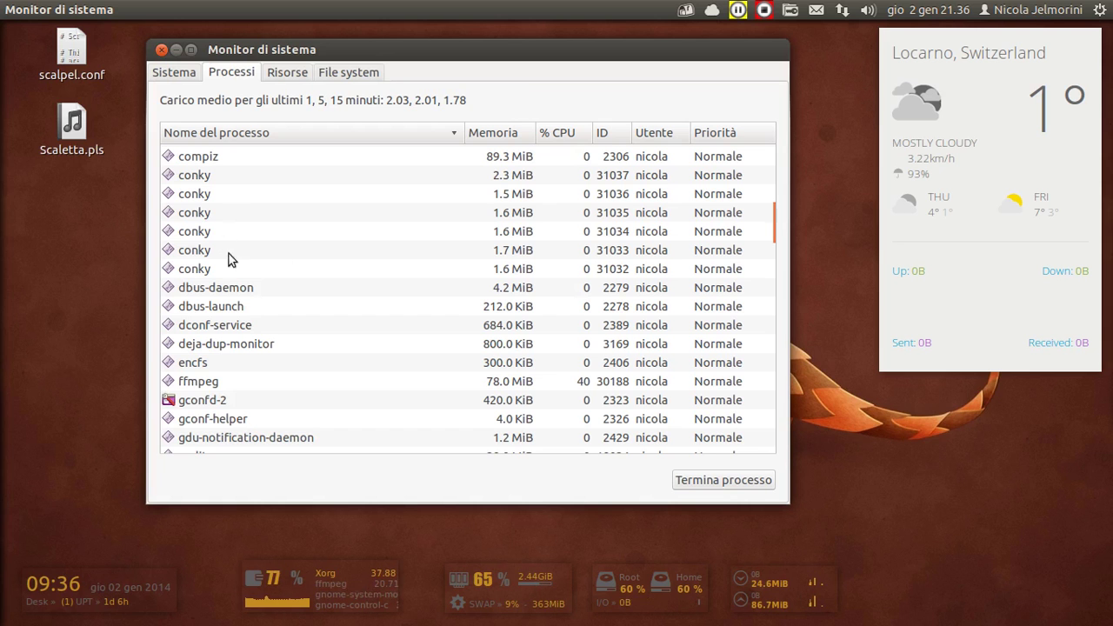
Step: Select all the conky processes together to review their memory use, and close System Monitor
{"action": "left_click", "coordinate": [196, 177]}
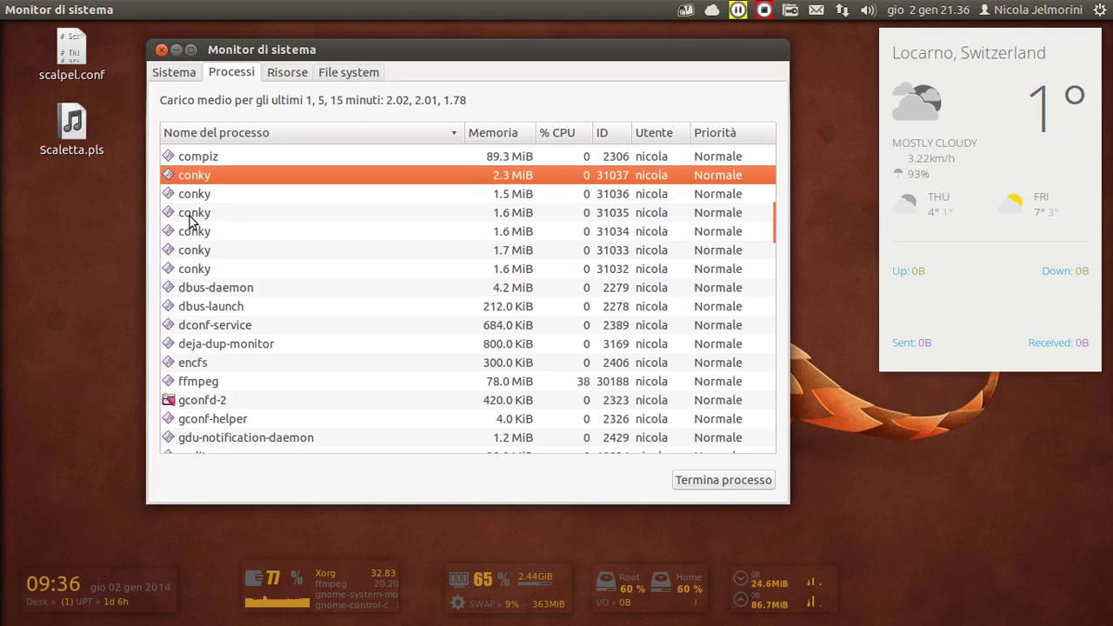
{"action": "left_click", "coordinate": [194, 271]}
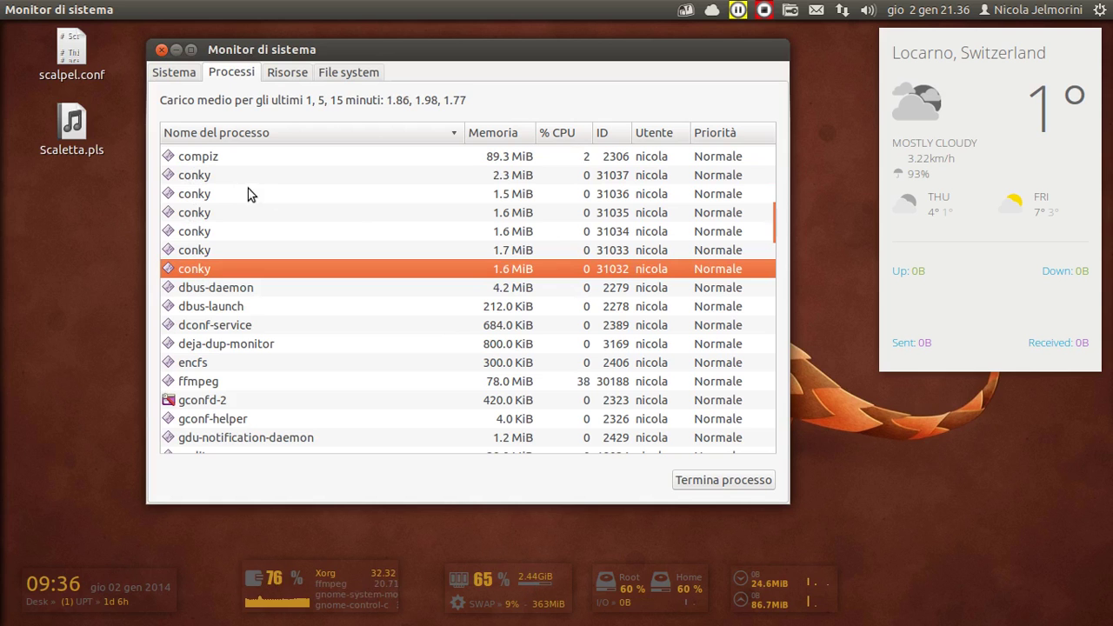
{"action": "left_click", "coordinate": [200, 177], "text": "shift"}
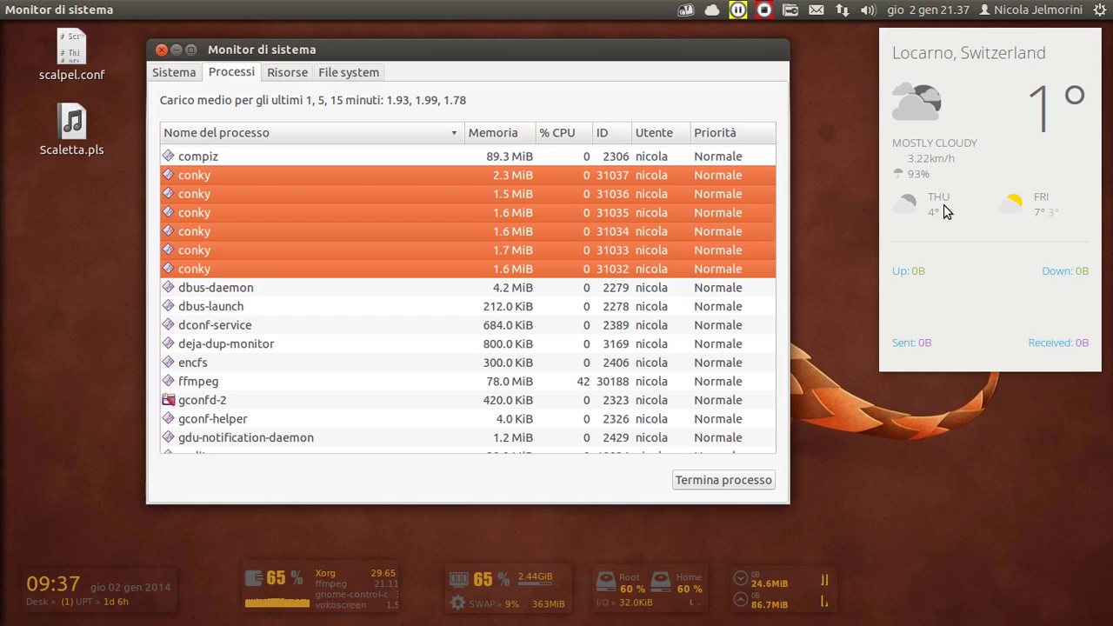
{"action": "scroll", "coordinate": [400, 274], "scroll_direction": "up", "scroll_amount": 1}
{"action": "scroll", "coordinate": [383, 235], "scroll_direction": "down", "scroll_amount": 1}
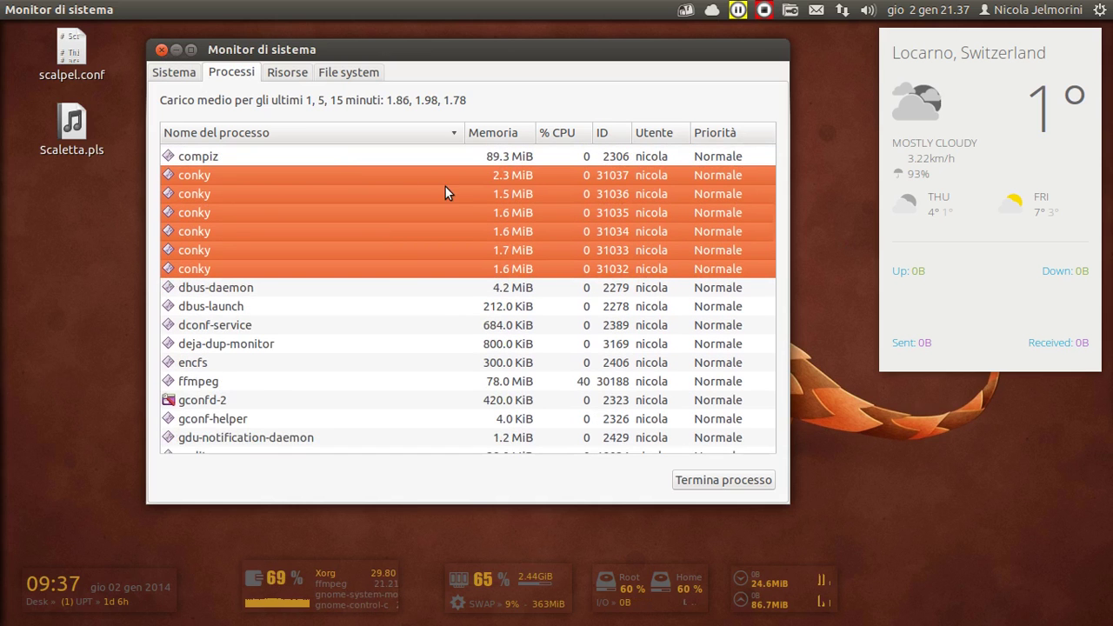
{"action": "key", "text": "ctrl+q"}
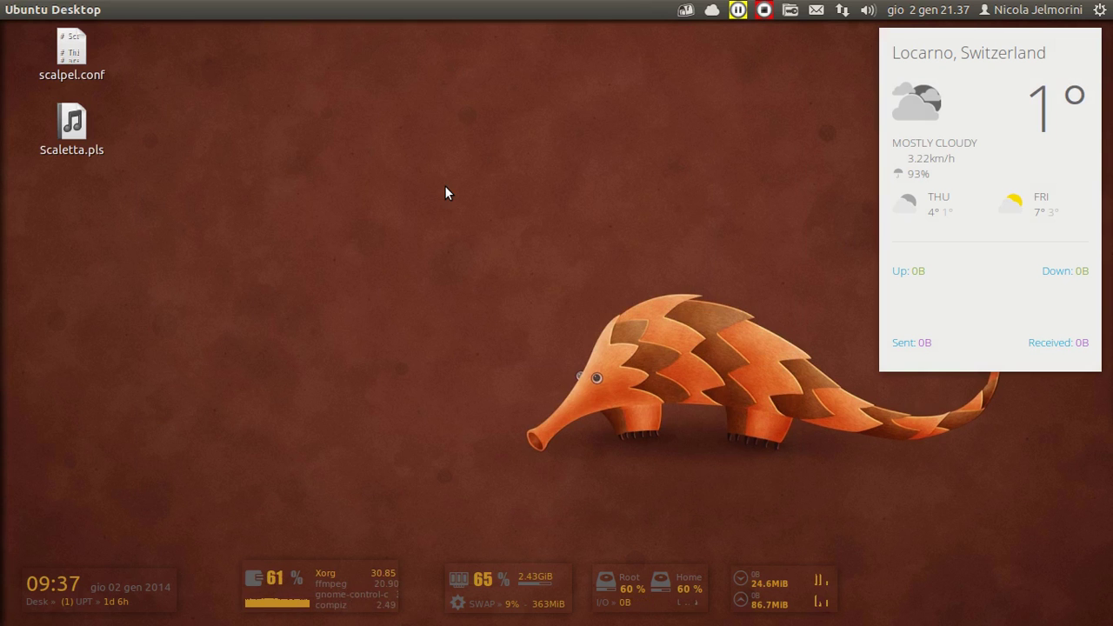
Step: Switch to the Zim notes on the other workspace and highlight the words "Conky Manager" while reading
{"action": "key", "text": "ctrl+alt+Left"}
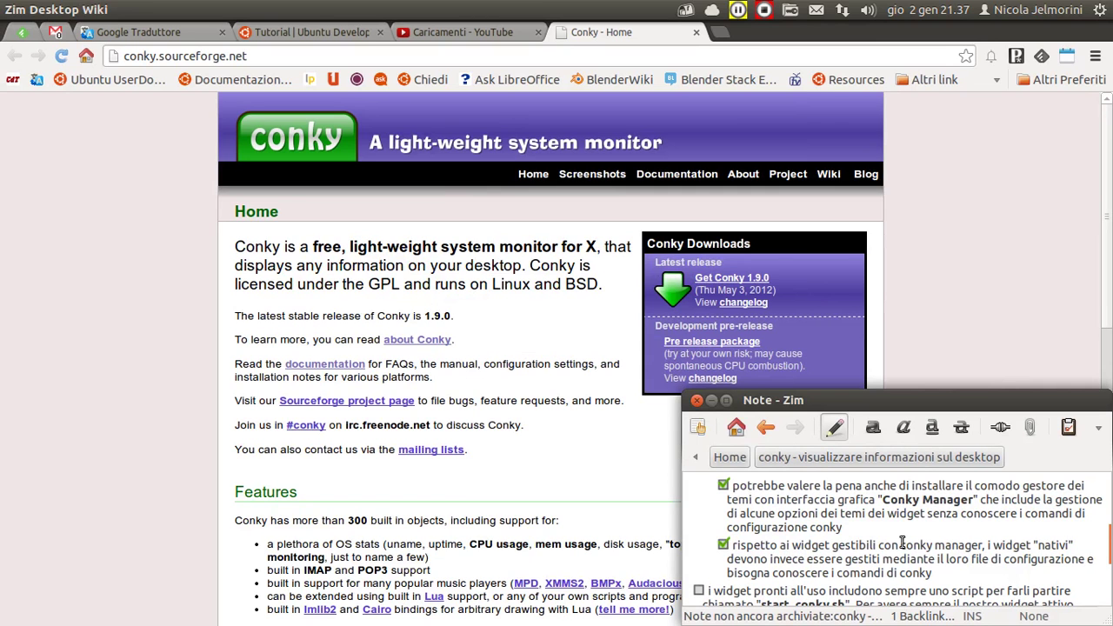
{"action": "left_click_drag", "start_coordinate": [979, 496], "coordinate": [882, 501]}
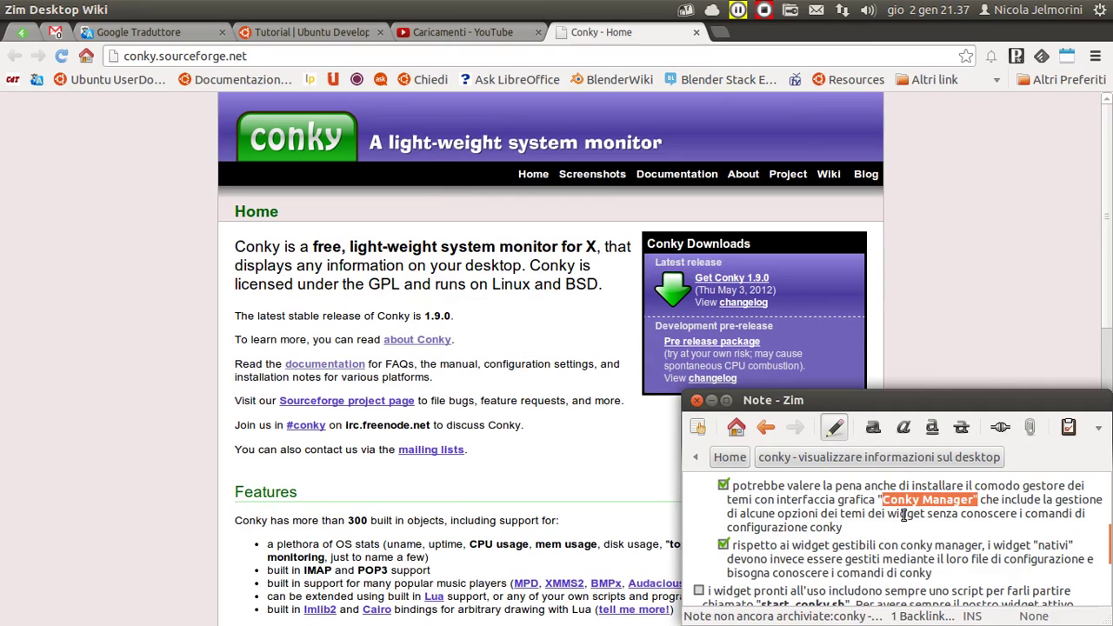
{"action": "left_click", "coordinate": [904, 515]}
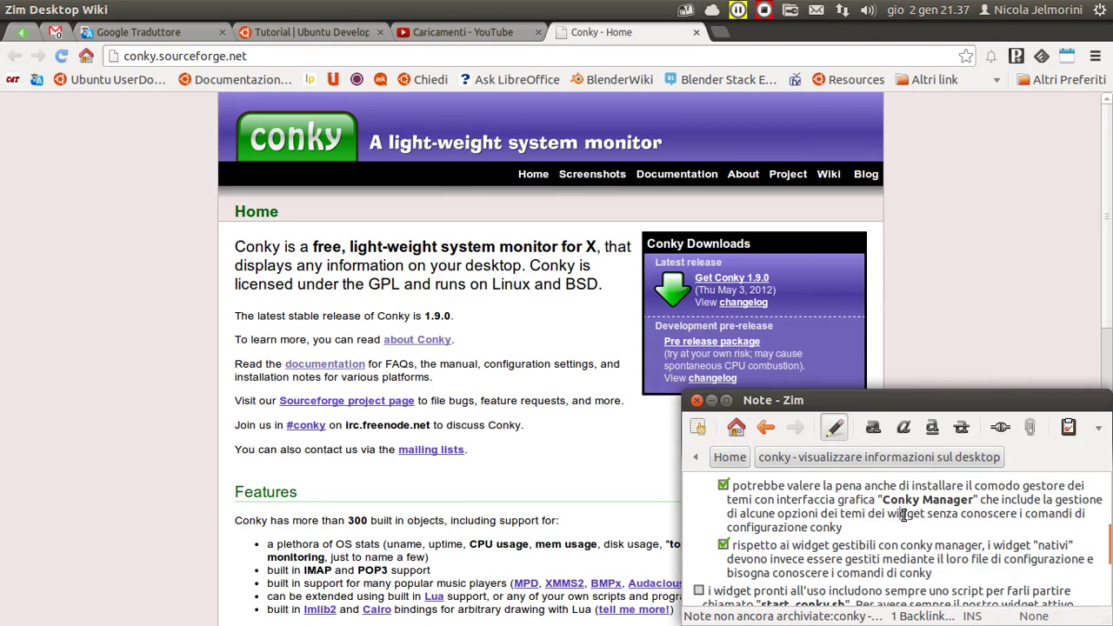
Step: Highlight the note on managing native widgets through configuration files, and read on to the start_conky.sh item
{"action": "scroll", "coordinate": [905, 514], "scroll_direction": "down", "scroll_amount": 1}
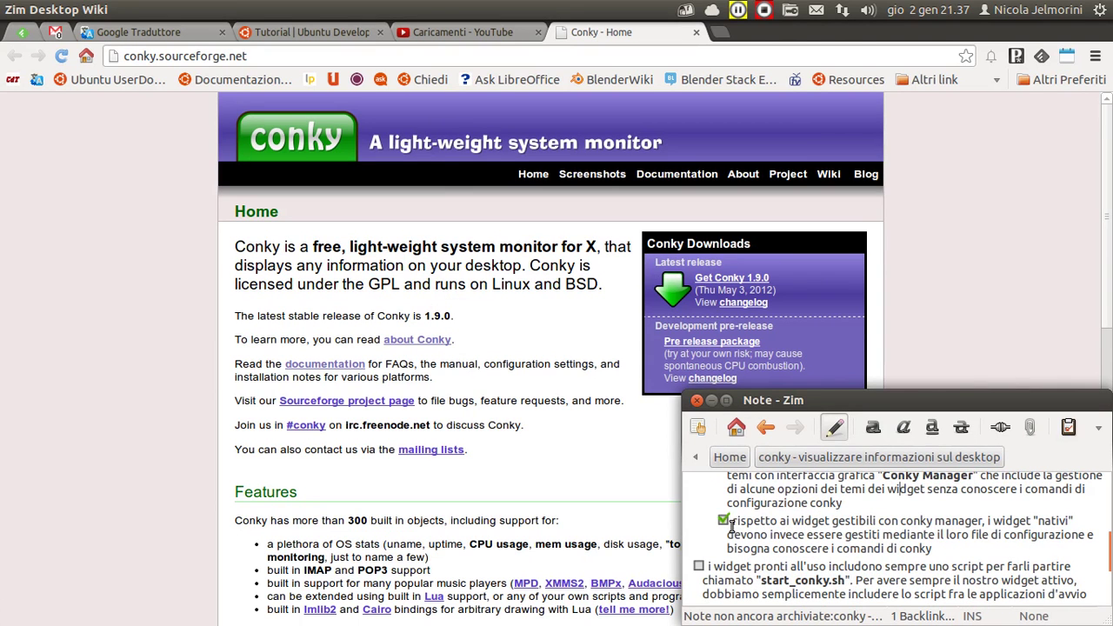
{"action": "left_click_drag", "start_coordinate": [733, 521], "coordinate": [941, 550]}
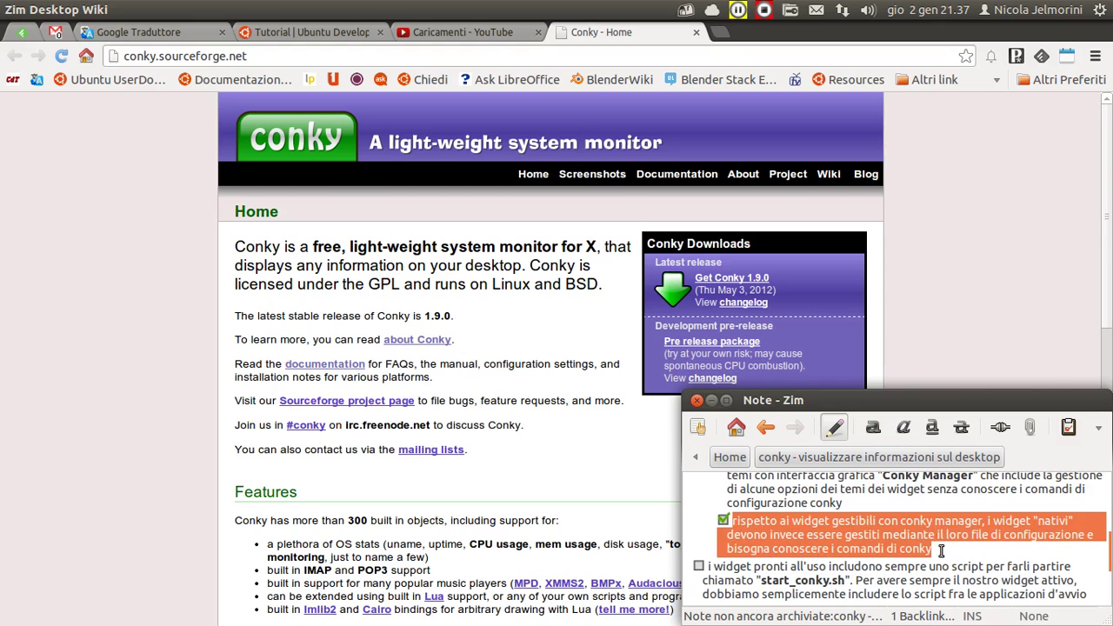
{"action": "left_click", "coordinate": [942, 537]}
{"action": "scroll", "coordinate": [943, 538], "scroll_direction": "down", "scroll_amount": 1}
{"action": "scroll", "coordinate": [942, 538], "scroll_direction": "up", "scroll_amount": 1}
{"action": "scroll", "coordinate": [943, 537], "scroll_direction": "down", "scroll_amount": 1}
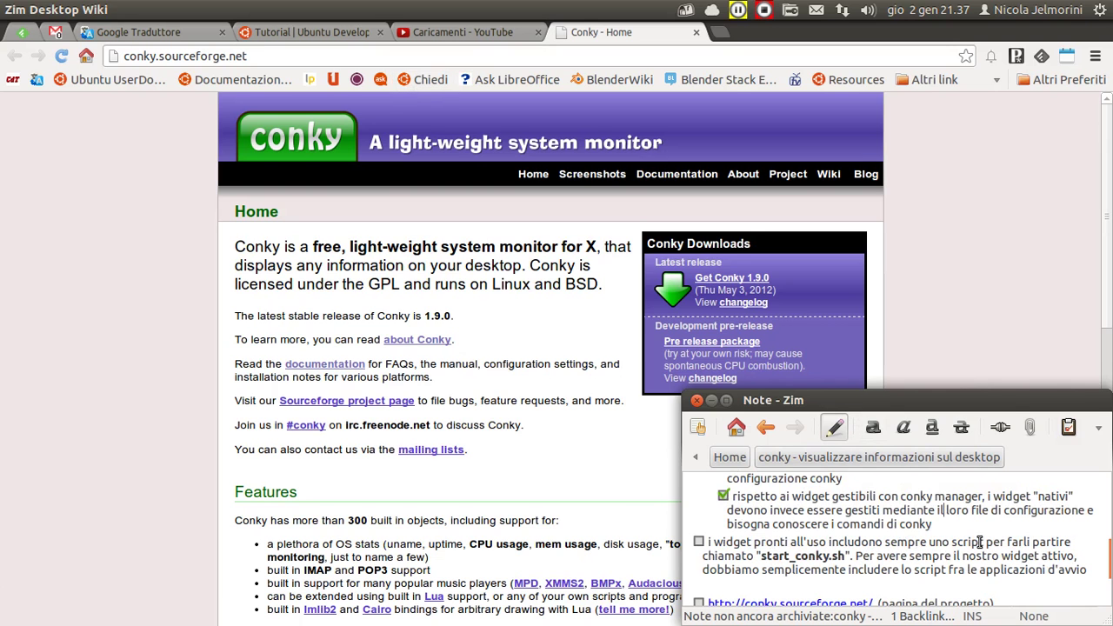
Step: Switch to the file manager and look through the widget folders inside the .conky folder
{"action": "key", "text": "alt+Tab"}
{"action": "key", "text": "alt+Tab"}
{"action": "key", "text": "alt+Tab"}
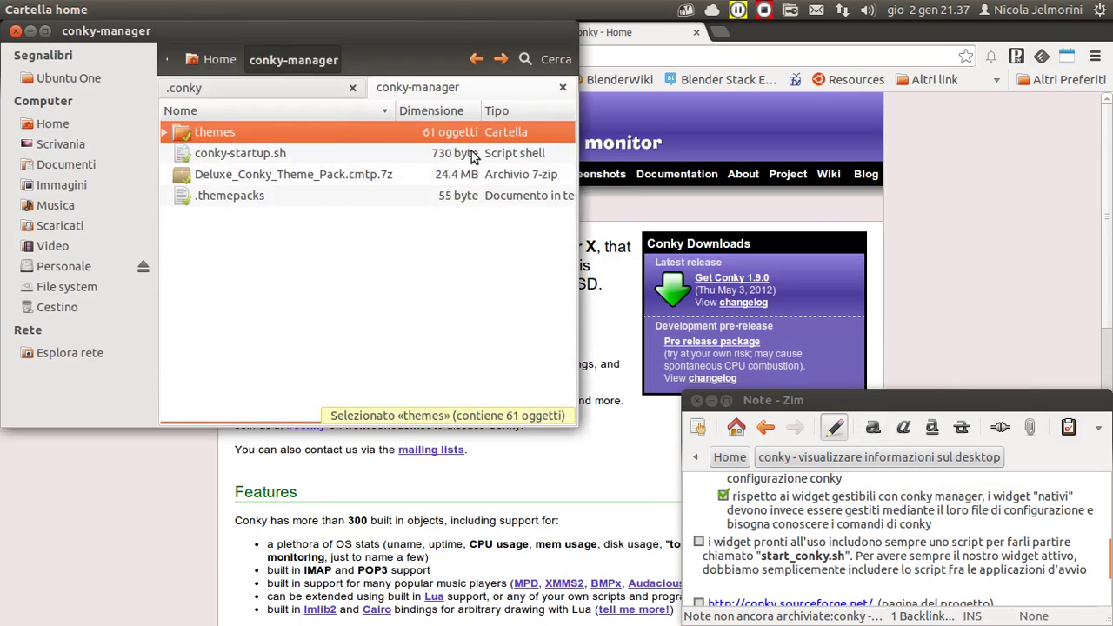
{"action": "left_click", "coordinate": [265, 85]}
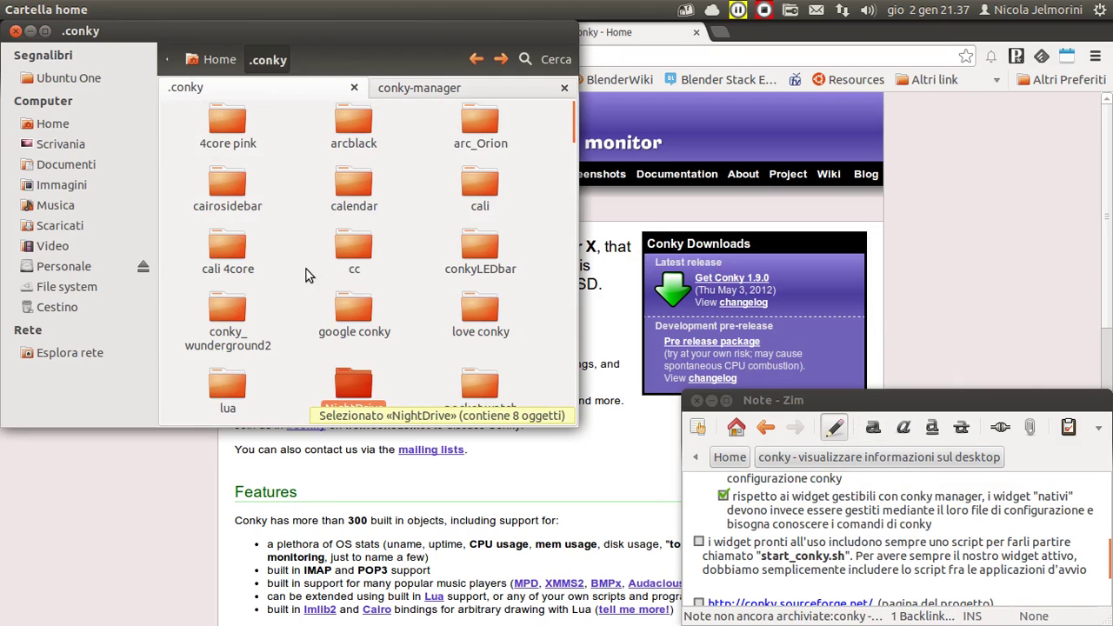
{"action": "scroll", "coordinate": [310, 271], "scroll_direction": "down", "scroll_amount": 2}
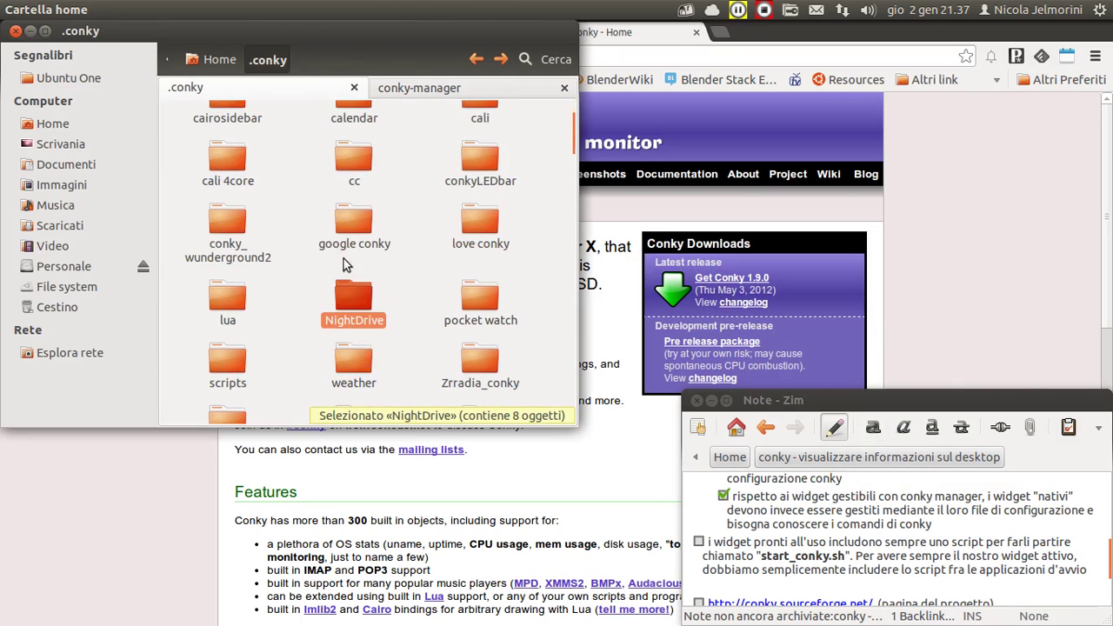
{"action": "scroll", "coordinate": [324, 205], "scroll_direction": "up", "scroll_amount": 2}
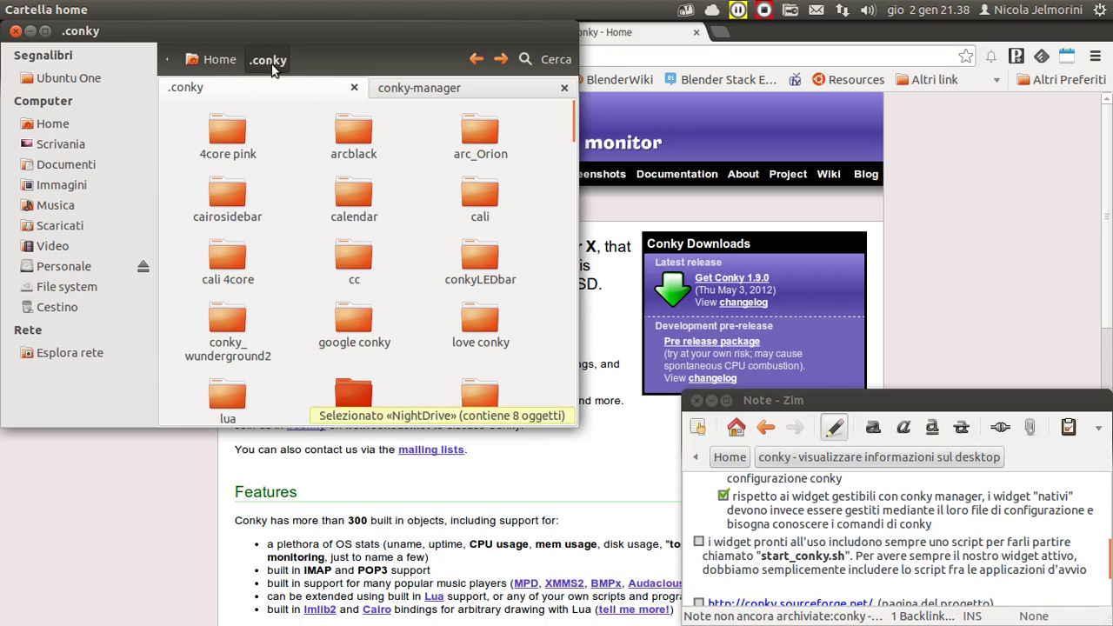
{"action": "scroll", "coordinate": [271, 200], "scroll_direction": "down", "scroll_amount": 3}
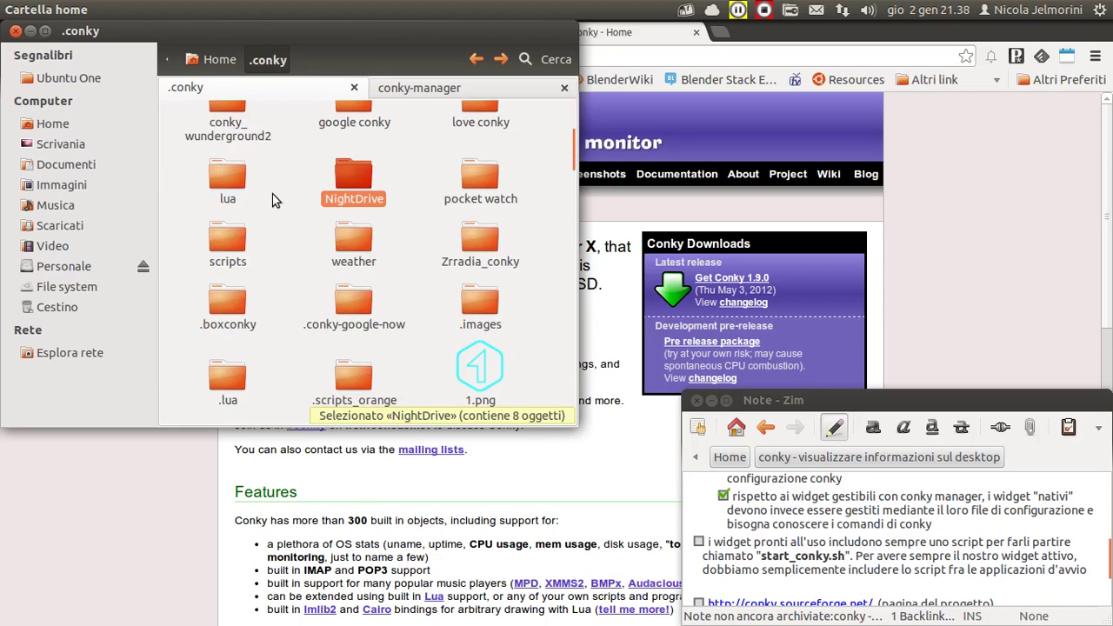
{"action": "scroll", "coordinate": [272, 200], "scroll_direction": "up", "scroll_amount": 3}
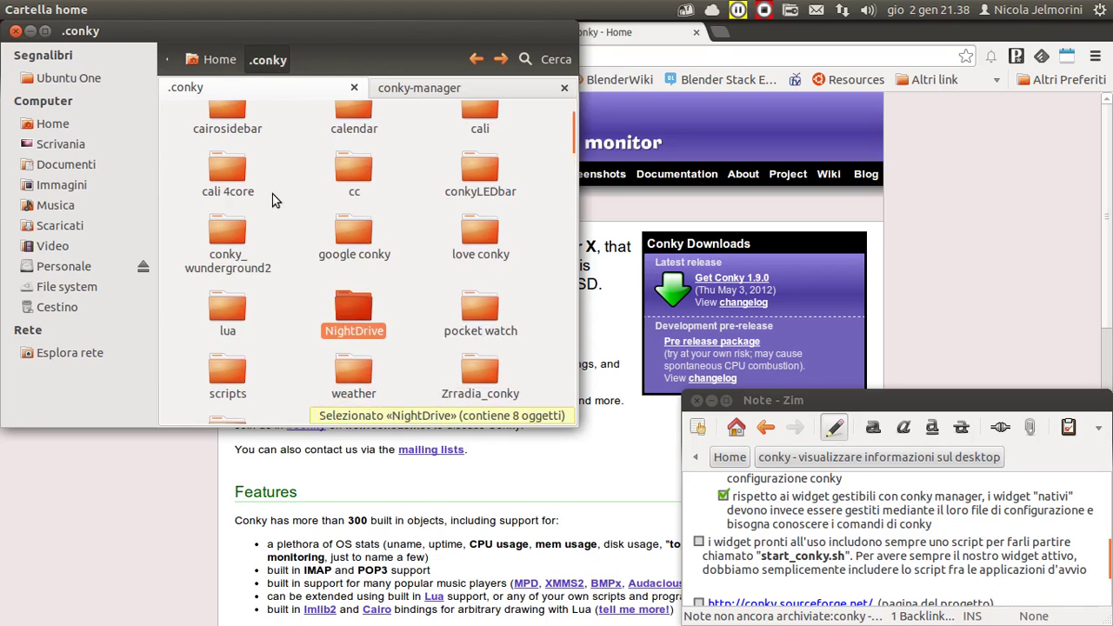
Step: Expand the themes folder in conky-manager, look through its theme subfolders, and collapse it again
{"action": "left_click", "coordinate": [417, 91]}
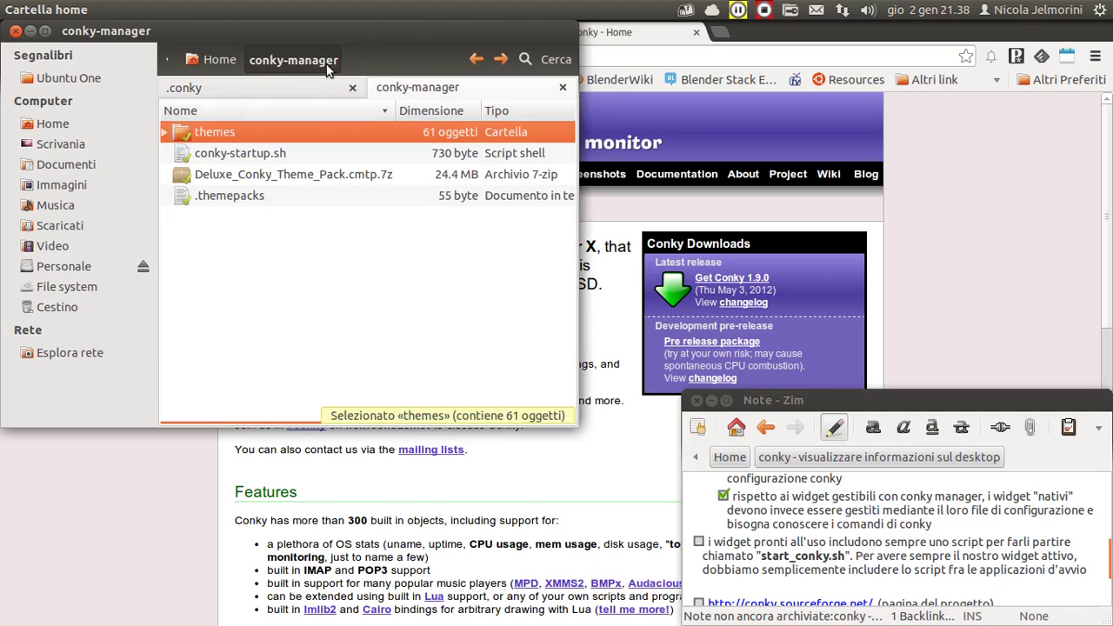
{"action": "left_click", "coordinate": [165, 134]}
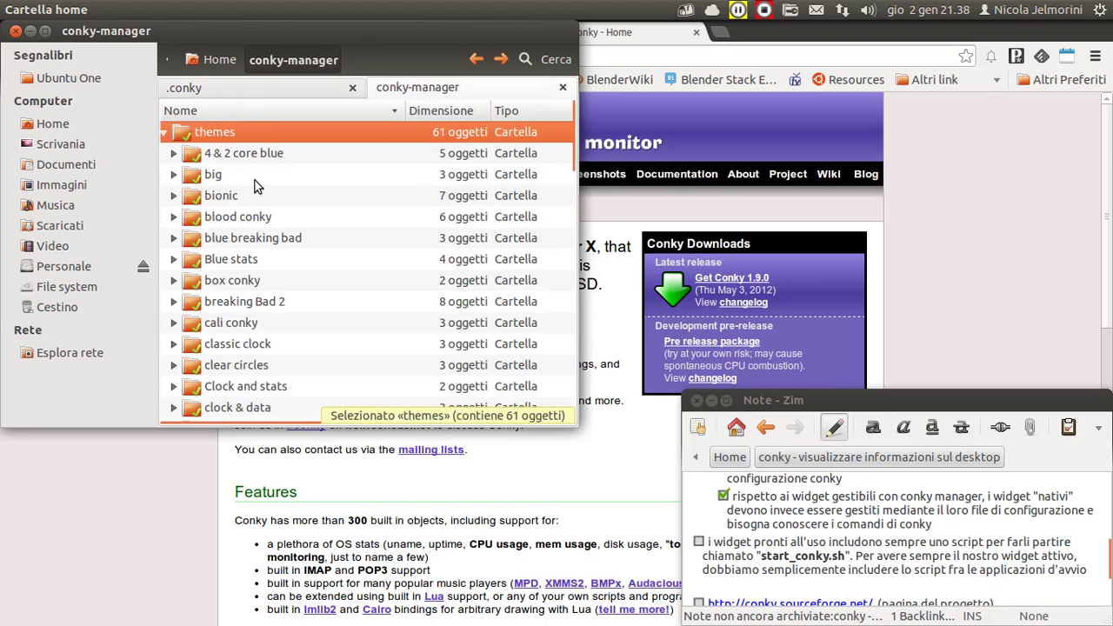
{"action": "scroll", "coordinate": [256, 187], "scroll_direction": "down", "scroll_amount": 13}
{"action": "scroll", "coordinate": [258, 211], "scroll_direction": "down", "scroll_amount": 12}
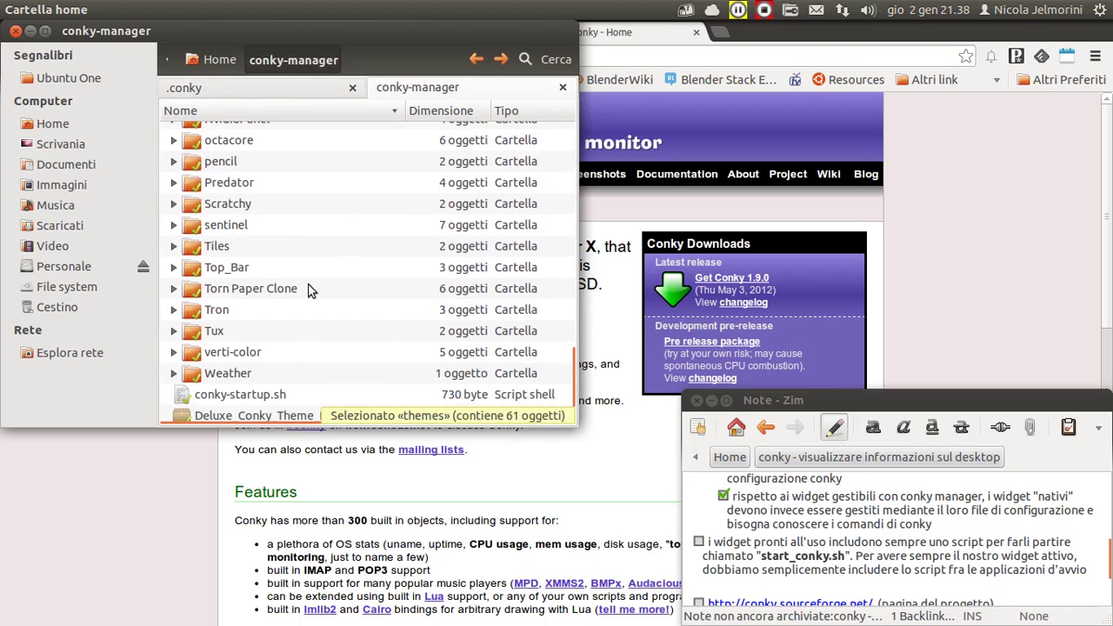
{"action": "scroll", "coordinate": [309, 289], "scroll_direction": "up", "scroll_amount": 20}
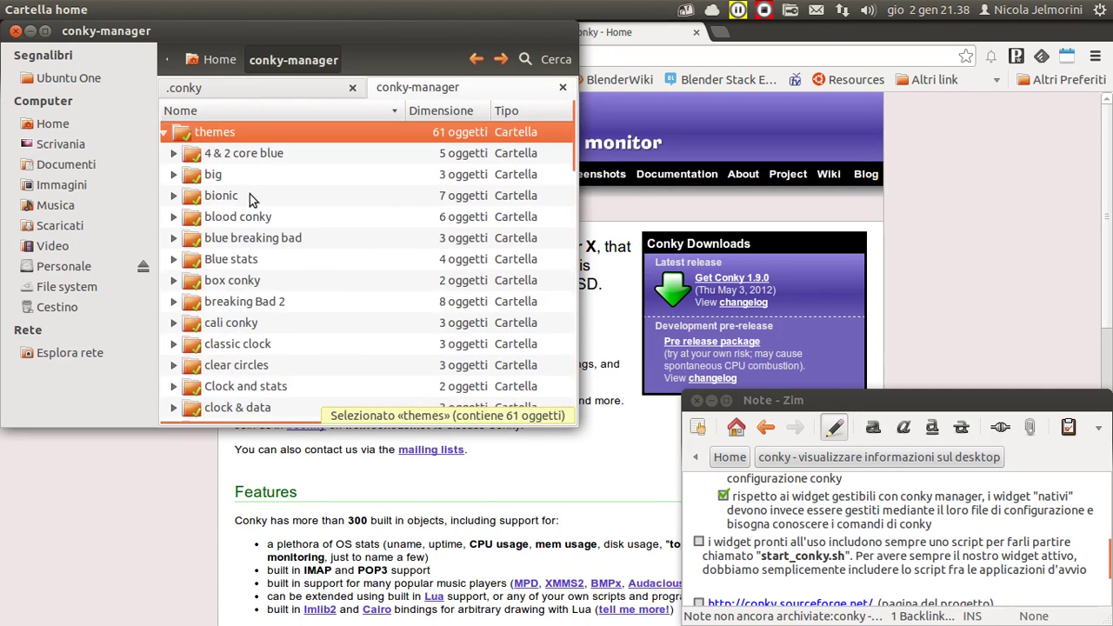
{"action": "left_click", "coordinate": [166, 132]}
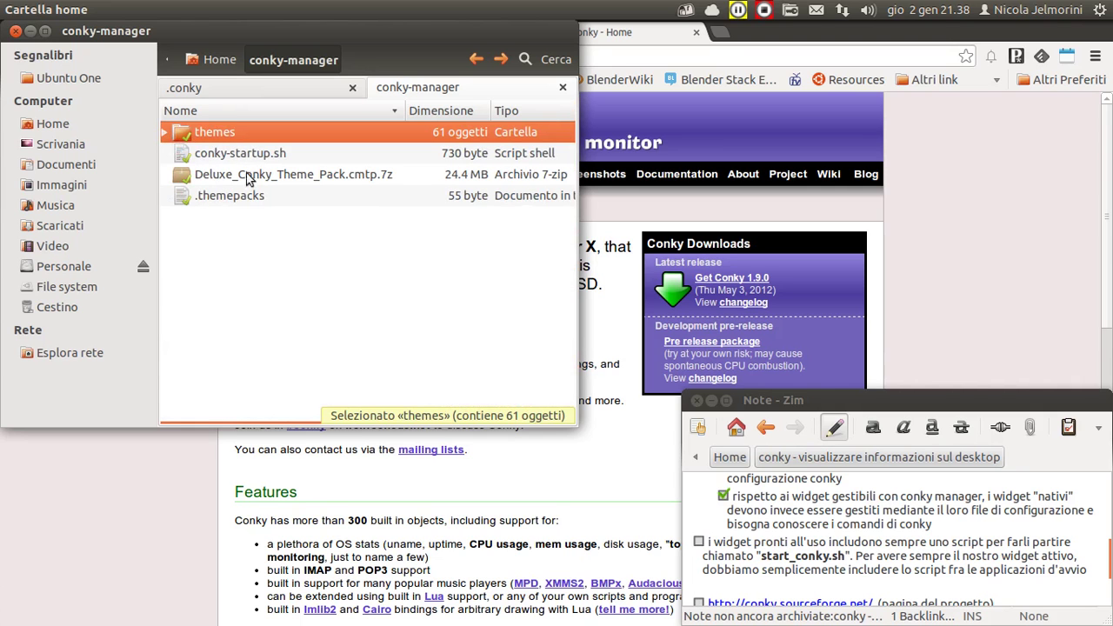